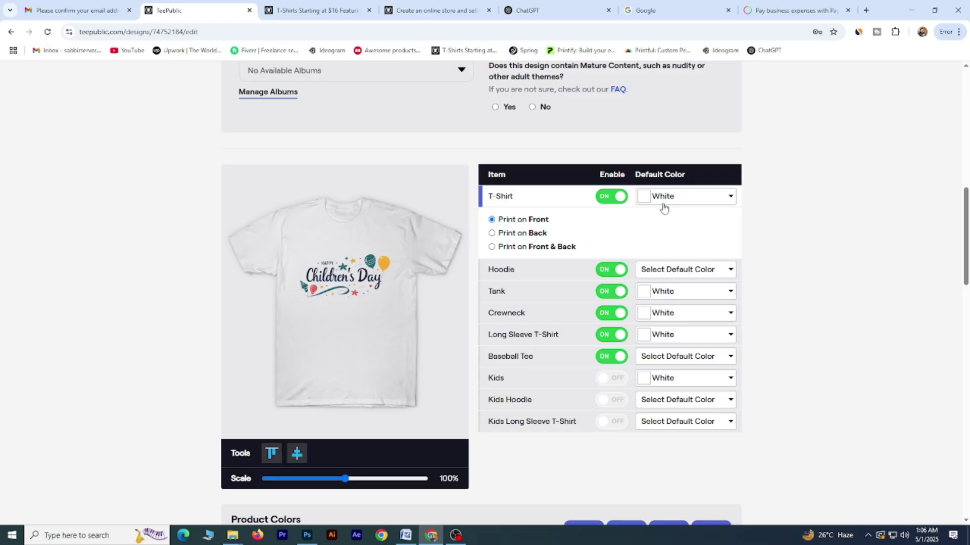
Step: Set the Hoodie's default color to Vintage Heather and disable the Hoodie item
{"action": "scroll", "coordinate": [592, 228], "scroll_direction": "down", "scroll_amount": 2}
{"action": "left_click", "coordinate": [540, 172]}
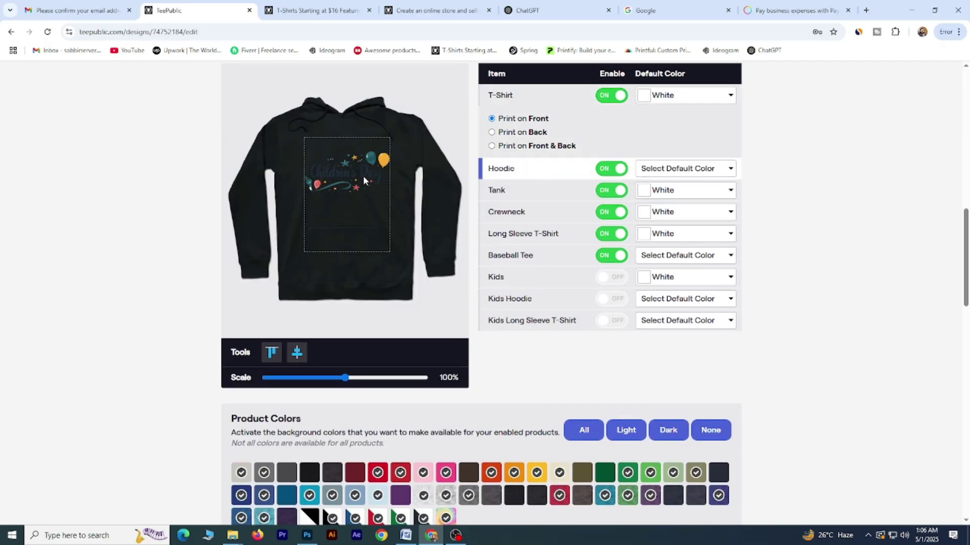
{"action": "left_click", "coordinate": [693, 170]}
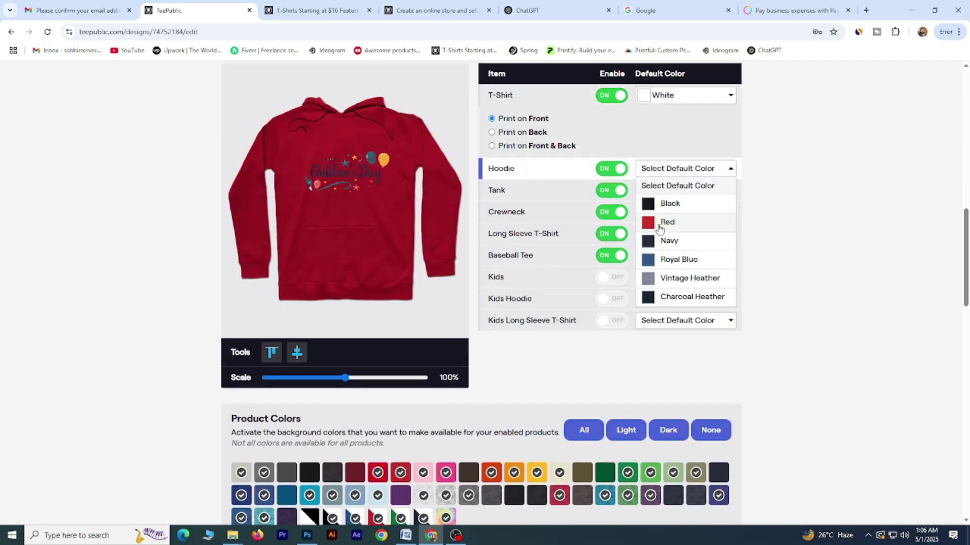
{"action": "left_click", "coordinate": [654, 284]}
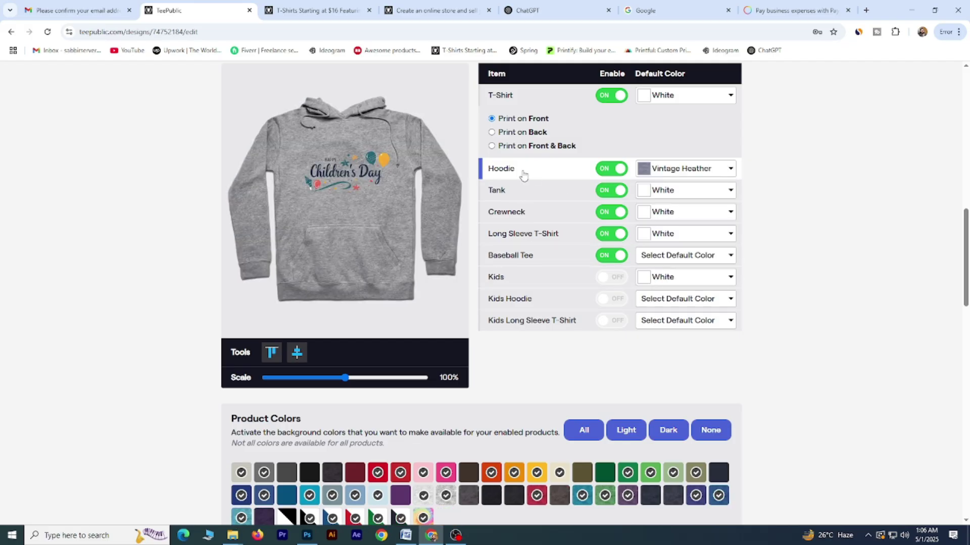
{"action": "left_click", "coordinate": [601, 171]}
Step: Preview the Children's Day design on the Tank, Crewneck and Long Sleeve T-Shirt
{"action": "left_click", "coordinate": [542, 194]}
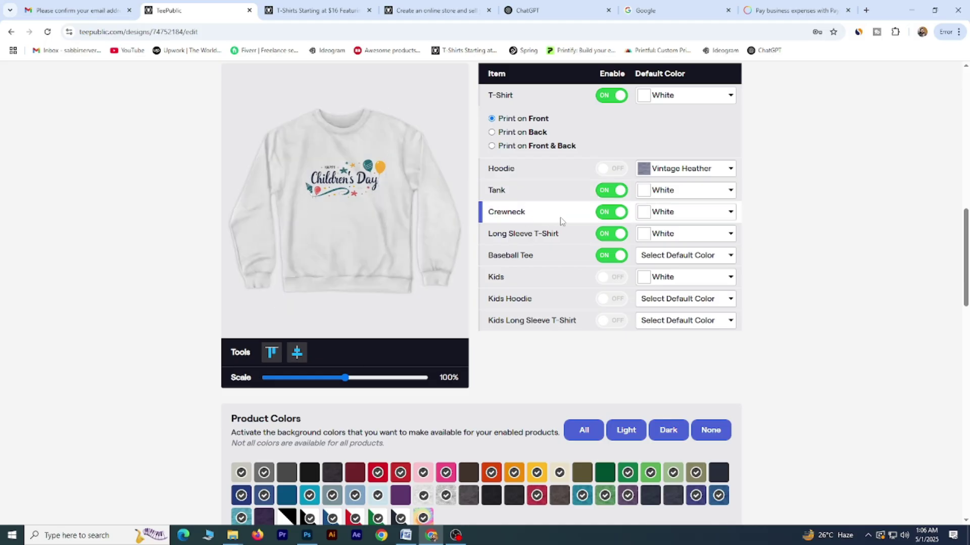
{"action": "left_click", "coordinate": [525, 219]}
{"action": "left_click", "coordinate": [551, 242]}
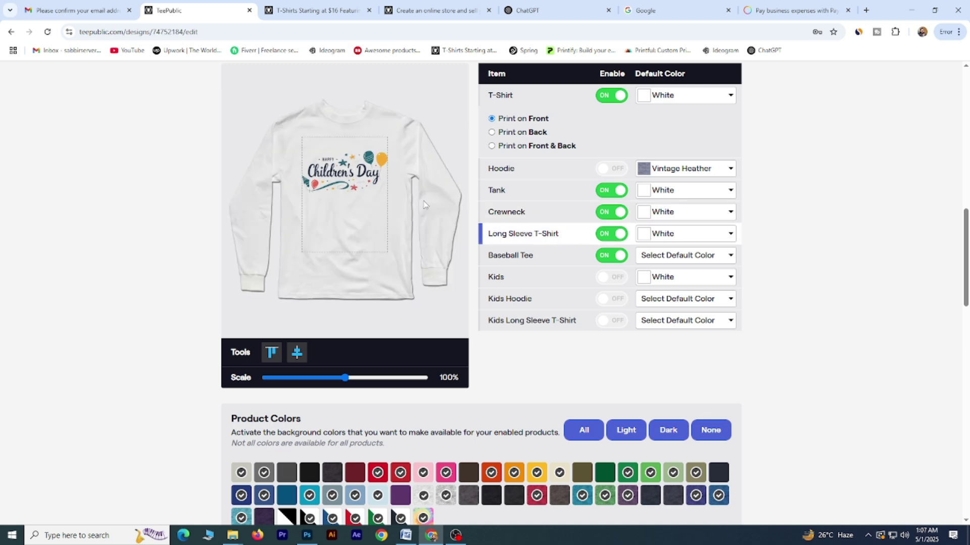
Step: Set the Baseball Tee's default color to White/Royal
{"action": "left_click", "coordinate": [552, 256]}
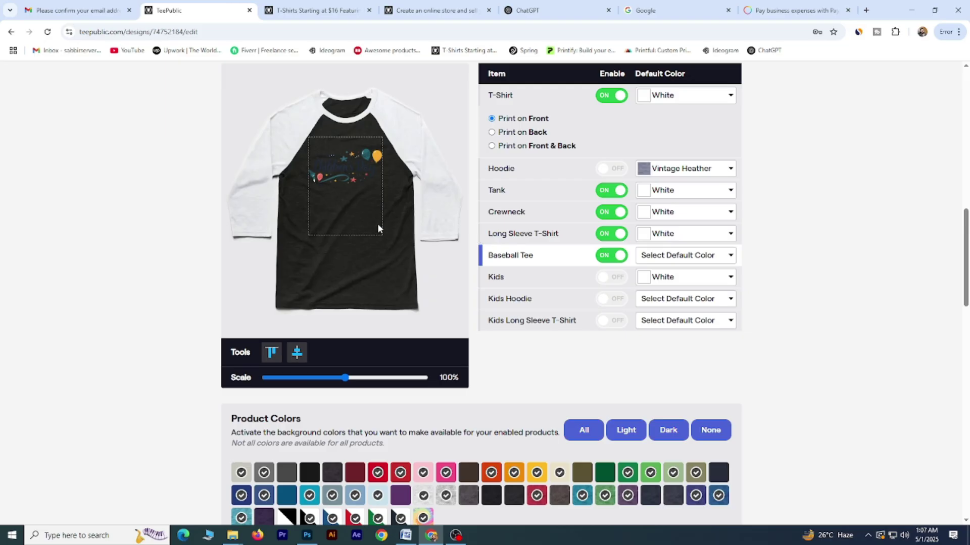
{"action": "left_click", "coordinate": [727, 256]}
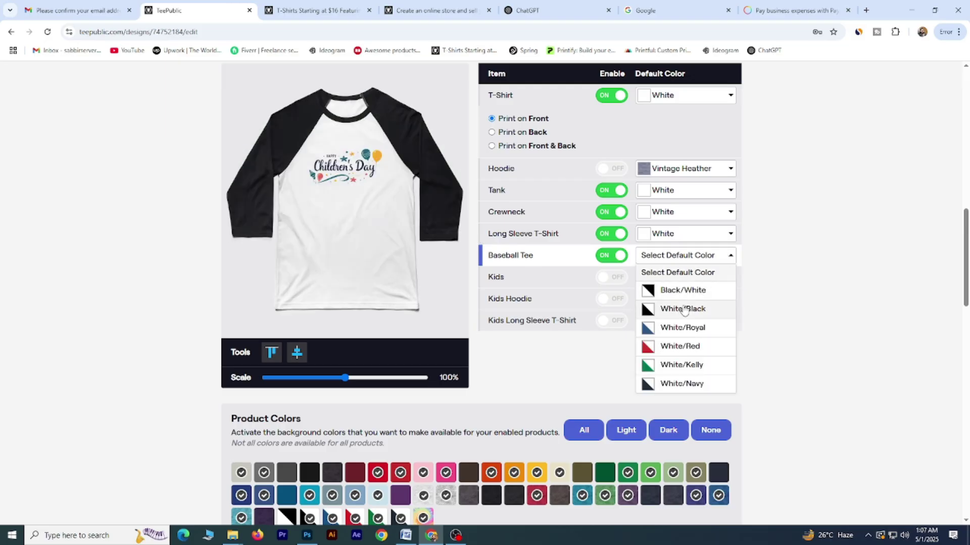
{"action": "left_click", "coordinate": [683, 328]}
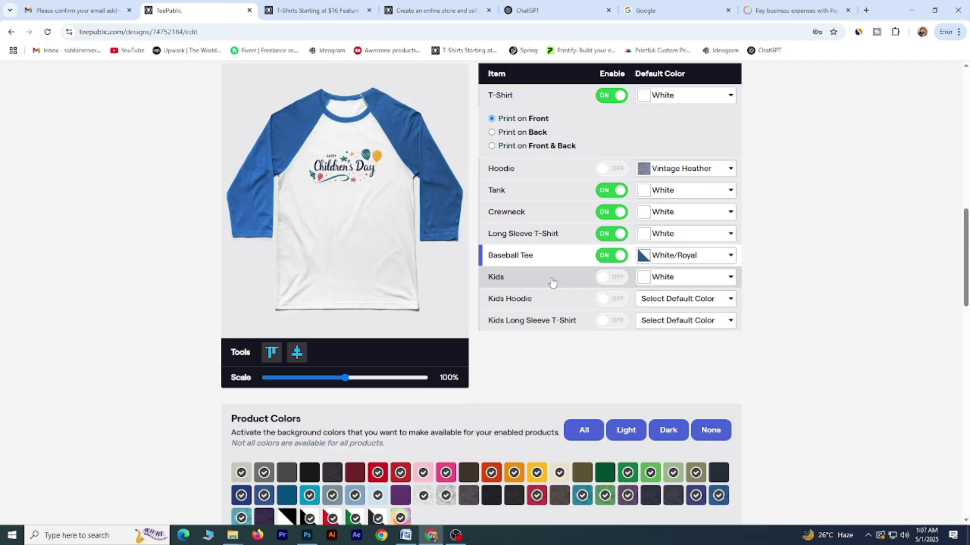
Step: Review the Kids shirt preview and the Kids Hoodie's default color options, and enable the Kids item
{"action": "left_click", "coordinate": [503, 286]}
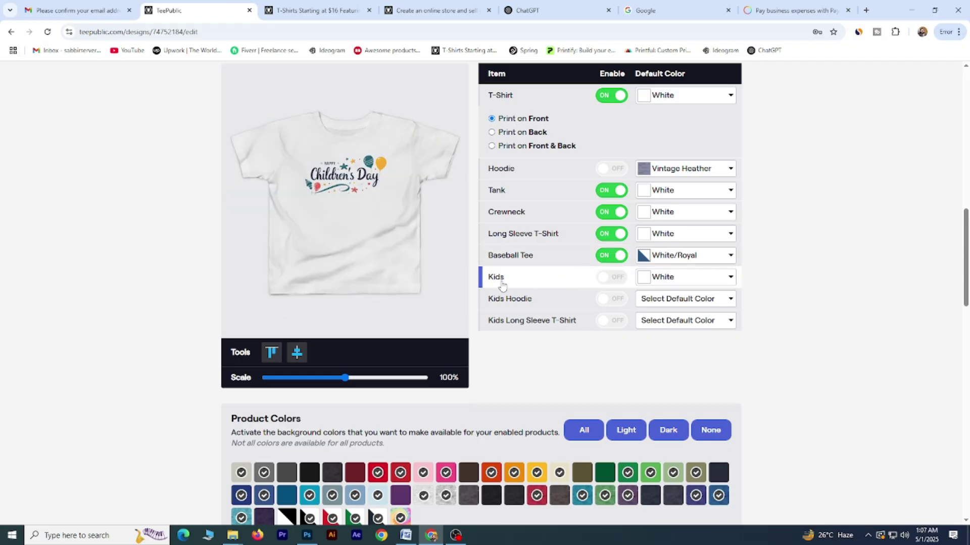
{"action": "left_click", "coordinate": [561, 303]}
{"action": "left_click", "coordinate": [681, 300]}
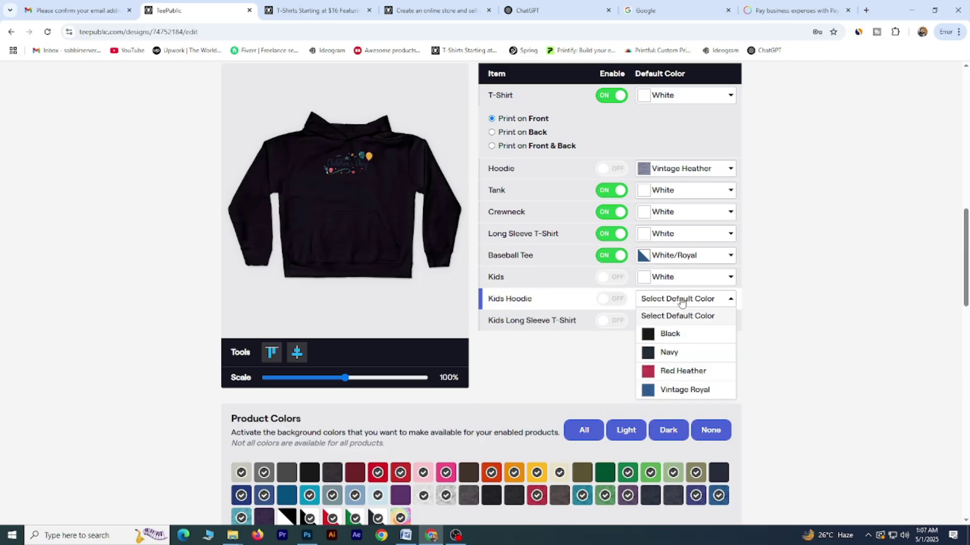
{"action": "left_click", "coordinate": [584, 300]}
{"action": "left_click", "coordinate": [572, 278]}
{"action": "left_click", "coordinate": [616, 278]}
Step: Check the default color options for the Kids Long Sleeve T-Shirt and preview the design on the Kids Hoodie
{"action": "scroll", "coordinate": [556, 277], "scroll_direction": "down", "scroll_amount": 1}
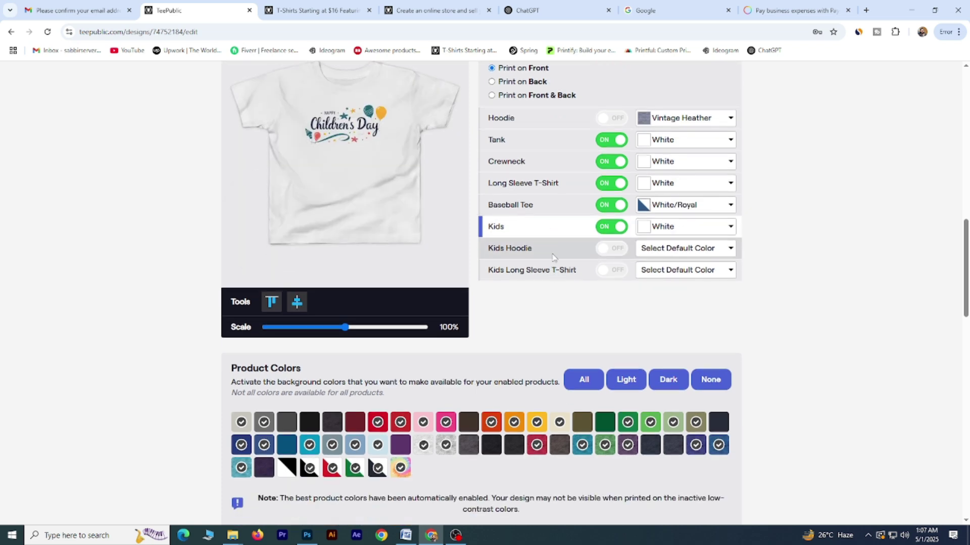
{"action": "left_click", "coordinate": [559, 270]}
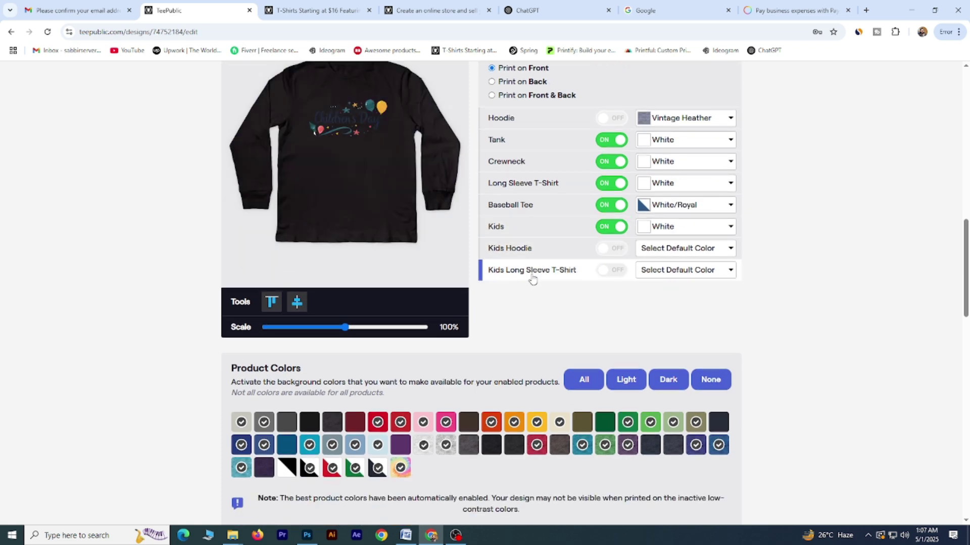
{"action": "left_click", "coordinate": [671, 270]}
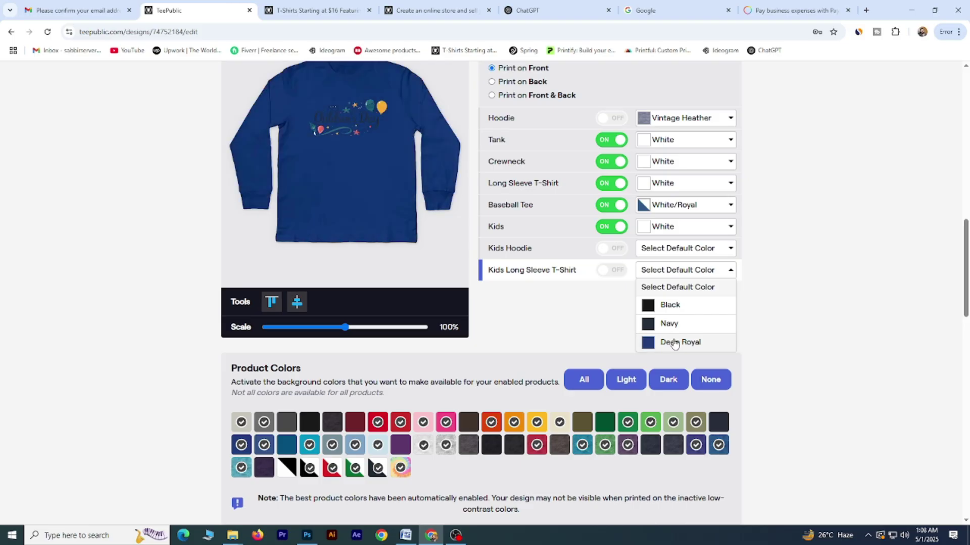
{"action": "left_click", "coordinate": [567, 247]}
{"action": "scroll", "coordinate": [757, 265], "scroll_direction": "up", "scroll_amount": 1}
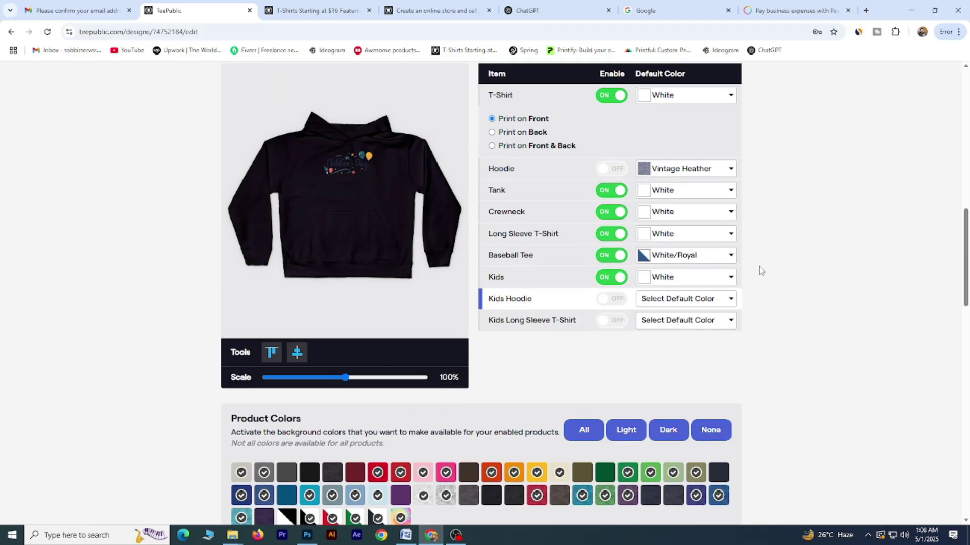
Step: Preview the design on the adult apparel items from T-Shirt to Baseball Tee, and review the product colors and other configurable products
{"action": "left_click", "coordinate": [576, 200]}
{"action": "scroll", "coordinate": [577, 212], "scroll_direction": "up", "scroll_amount": 2}
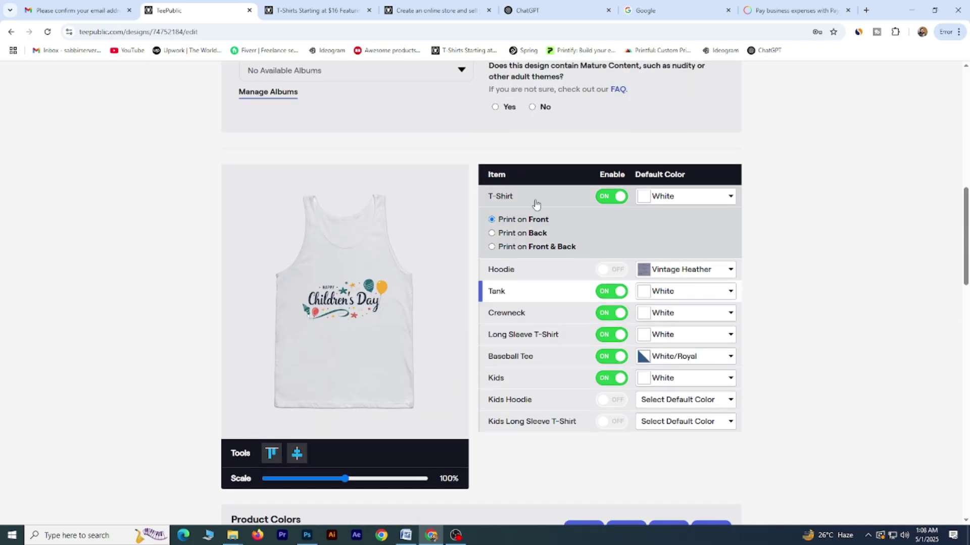
{"action": "left_click", "coordinate": [536, 204]}
{"action": "scroll", "coordinate": [537, 222], "scroll_direction": "down", "scroll_amount": 1}
{"action": "left_click", "coordinate": [534, 218]}
{"action": "left_click", "coordinate": [536, 244]}
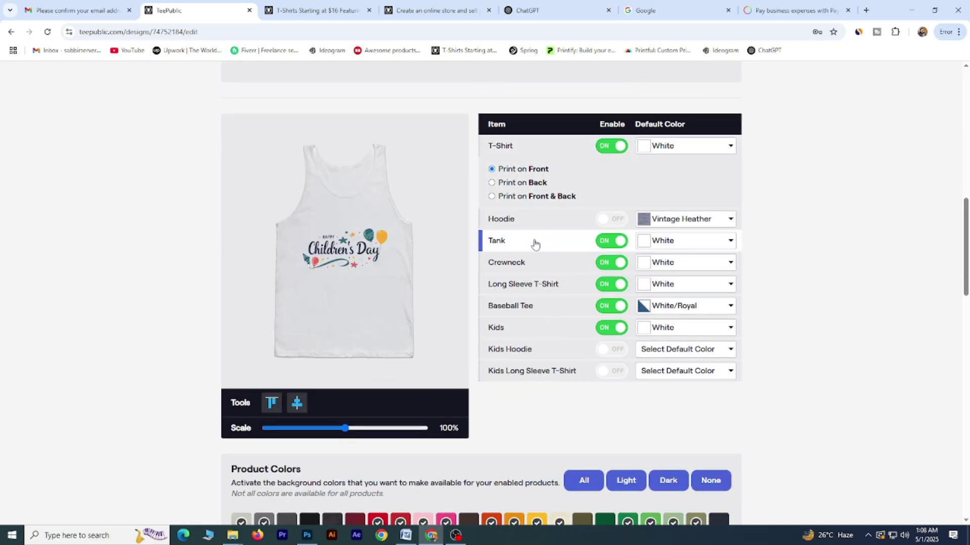
{"action": "left_click", "coordinate": [545, 264]}
{"action": "left_click", "coordinate": [547, 284]}
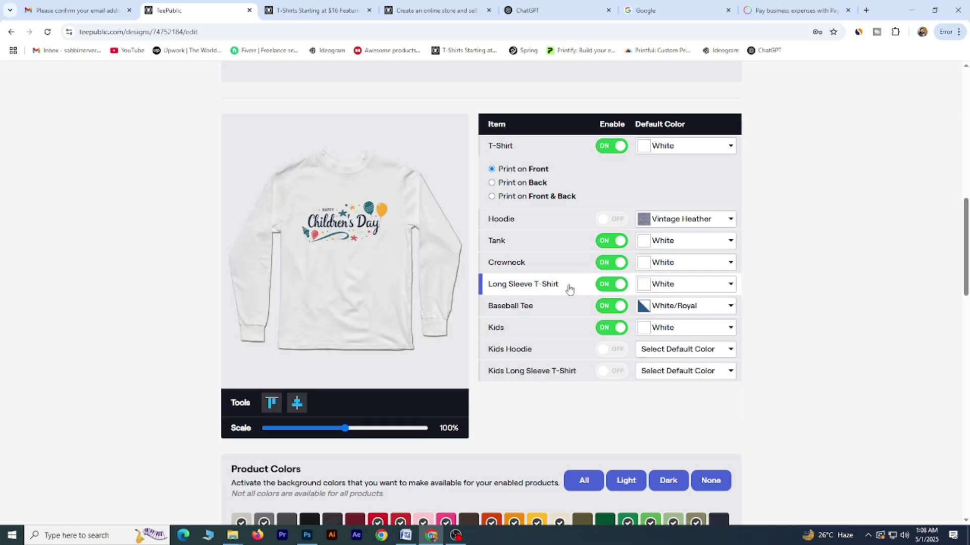
{"action": "left_click", "coordinate": [545, 311]}
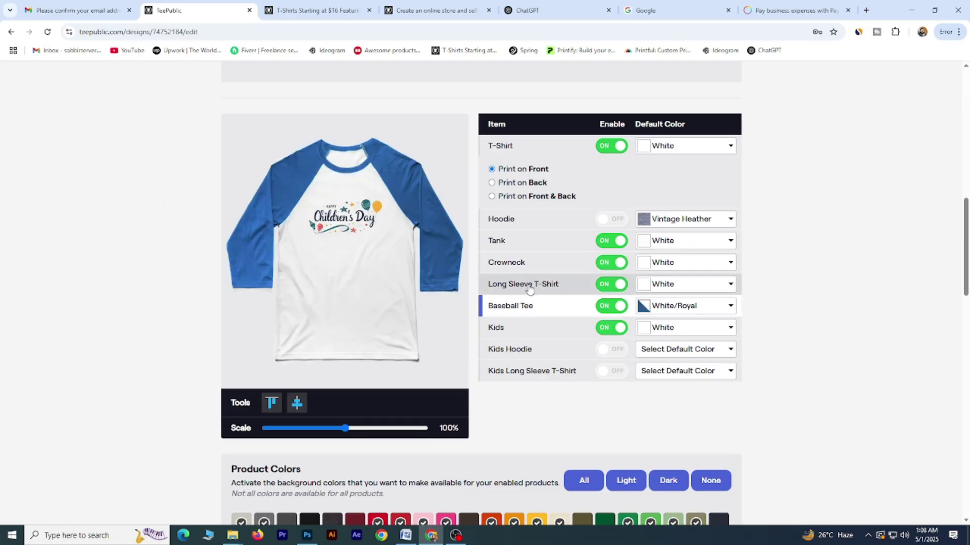
{"action": "scroll", "coordinate": [495, 225], "scroll_direction": "down", "scroll_amount": 2}
{"action": "scroll", "coordinate": [495, 225], "scroll_direction": "down", "scroll_amount": 8}
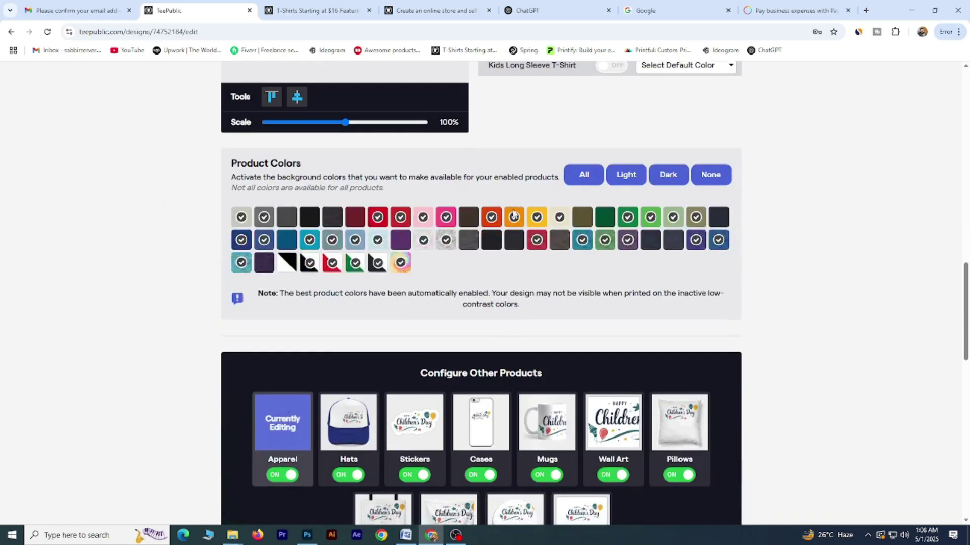
{"action": "scroll", "coordinate": [354, 305], "scroll_direction": "up", "scroll_amount": 2}
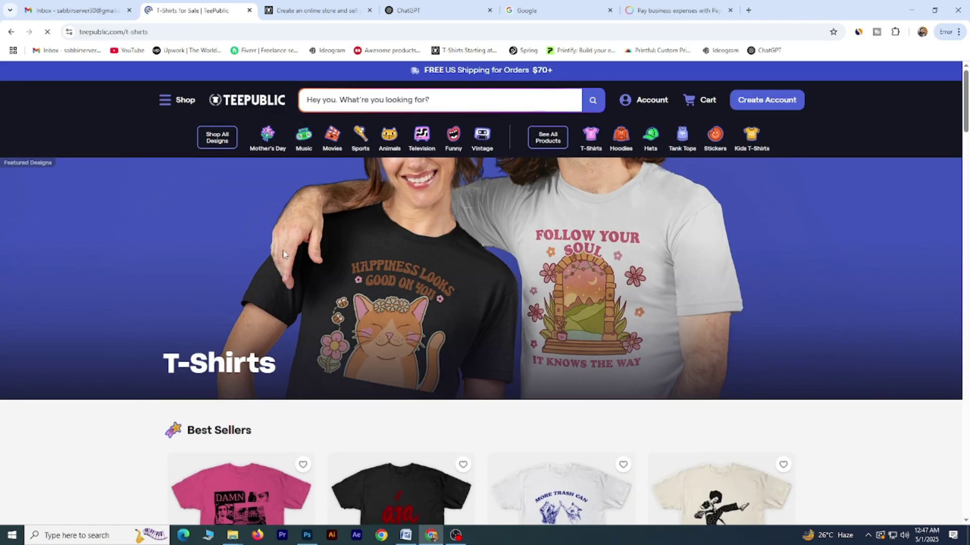
Step: Browse the T-Shirts for sale and open the product page of "The sarcasm is strong with this one" in the Funny section
{"action": "scroll", "coordinate": [282, 247], "scroll_direction": "down", "scroll_amount": 3}
{"action": "scroll", "coordinate": [299, 175], "scroll_direction": "down", "scroll_amount": 4}
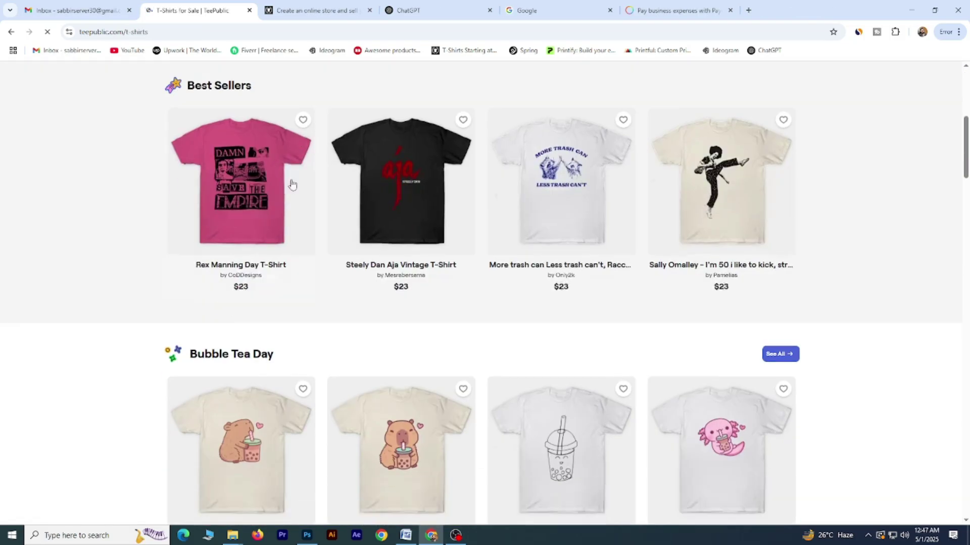
{"action": "scroll", "coordinate": [705, 194], "scroll_direction": "down", "scroll_amount": 2}
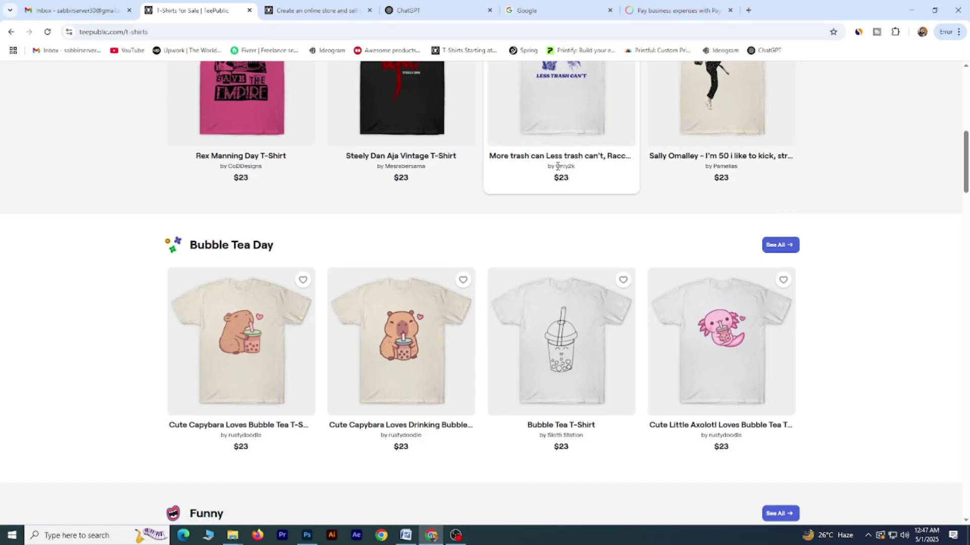
{"action": "scroll", "coordinate": [732, 202], "scroll_direction": "down", "scroll_amount": 4}
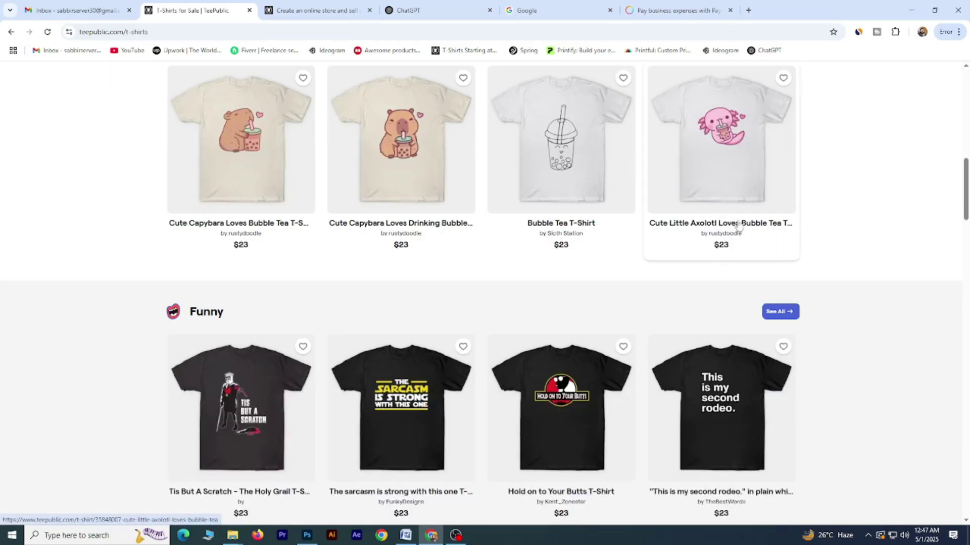
{"action": "scroll", "coordinate": [351, 206], "scroll_direction": "down", "scroll_amount": 4}
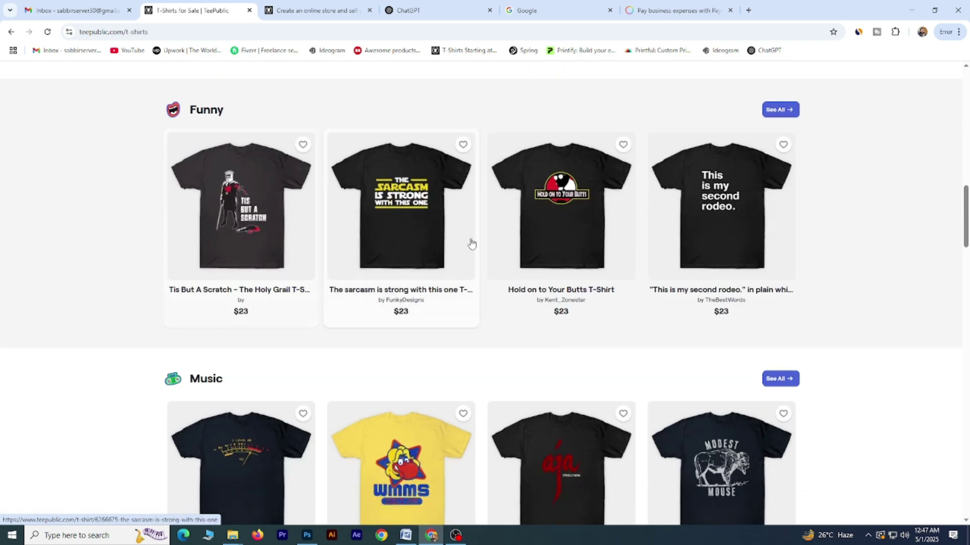
{"action": "scroll", "coordinate": [324, 268], "scroll_direction": "down", "scroll_amount": 4}
{"action": "scroll", "coordinate": [354, 243], "scroll_direction": "up", "scroll_amount": 4}
{"action": "left_click", "coordinate": [401, 223]}
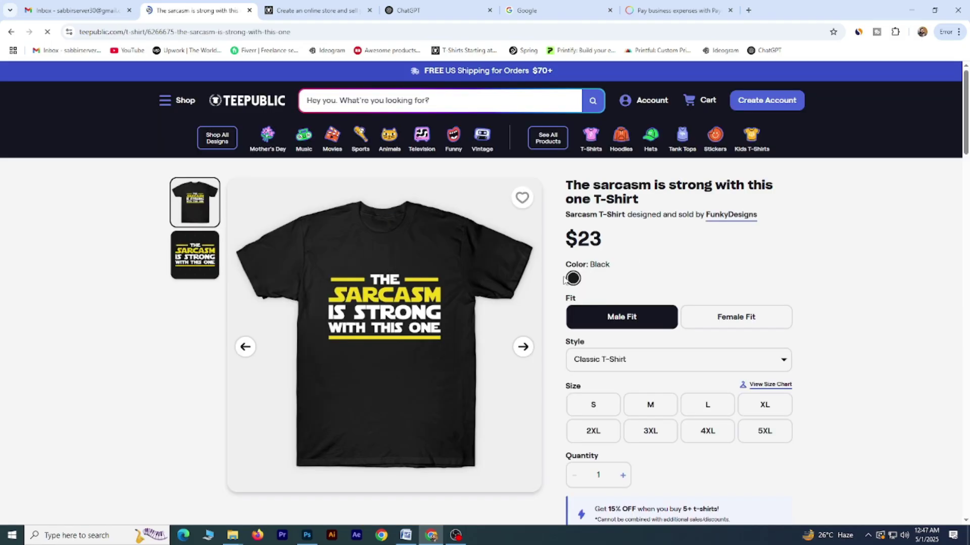
Step: Examine the sarcasm T-shirt's artwork image, shirt mockup, price and title
{"action": "left_click", "coordinate": [205, 260]}
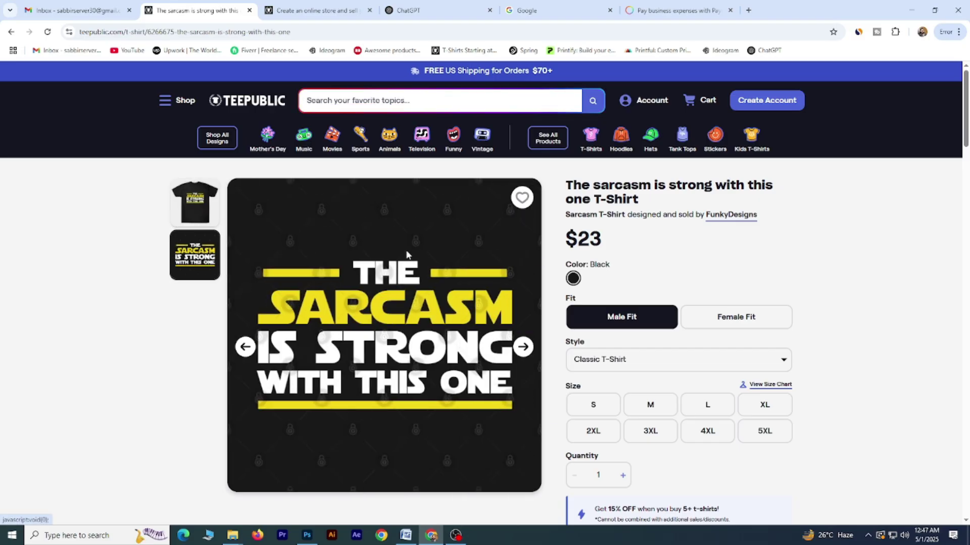
{"action": "scroll", "coordinate": [335, 296], "scroll_direction": "down", "scroll_amount": 3}
{"action": "scroll", "coordinate": [409, 199], "scroll_direction": "up", "scroll_amount": 2}
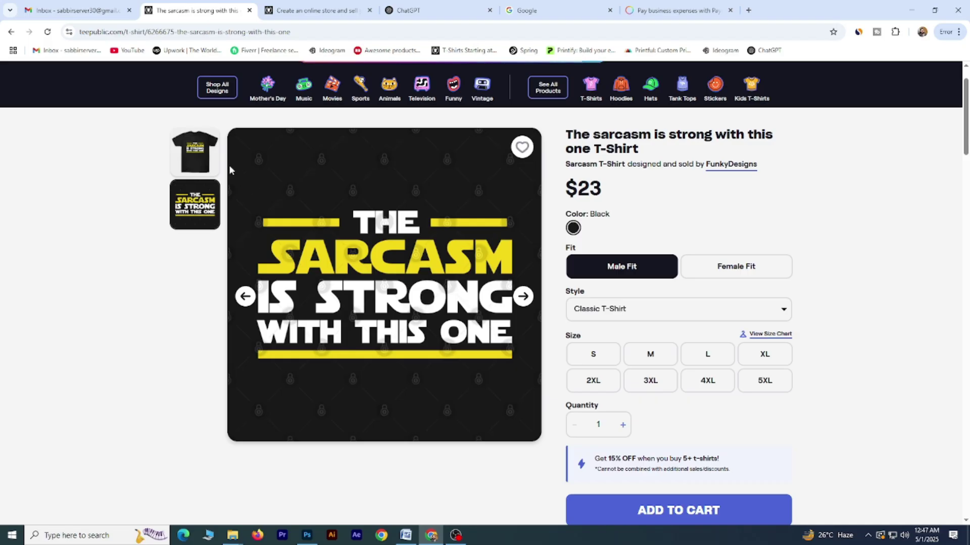
{"action": "left_click", "coordinate": [206, 160]}
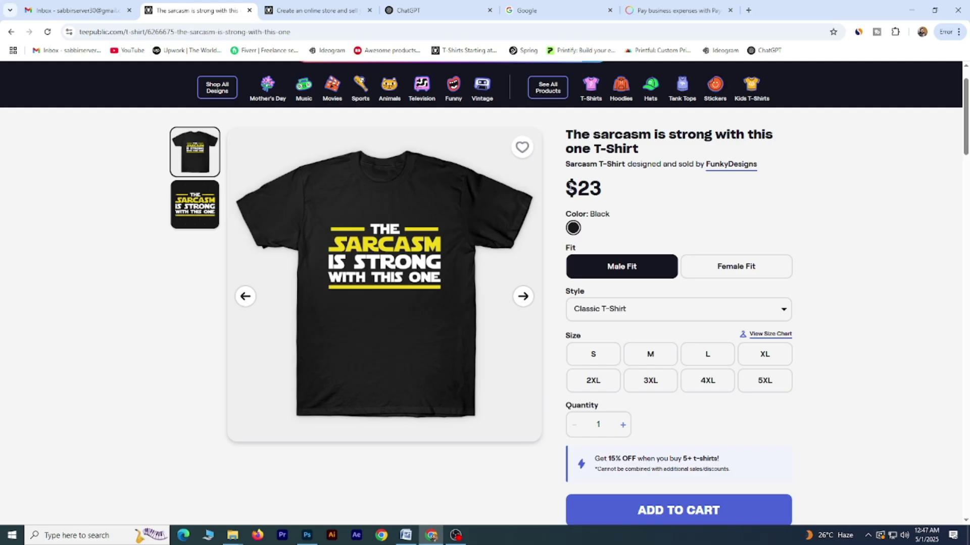
{"action": "double_click", "coordinate": [608, 191]}
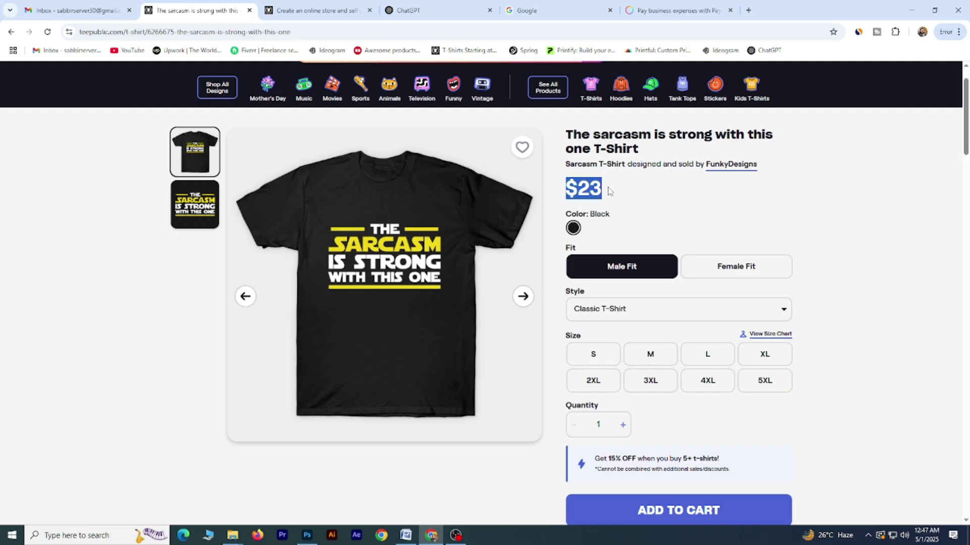
{"action": "left_click", "coordinate": [619, 199]}
{"action": "scroll", "coordinate": [613, 197], "scroll_direction": "up", "scroll_amount": 2}
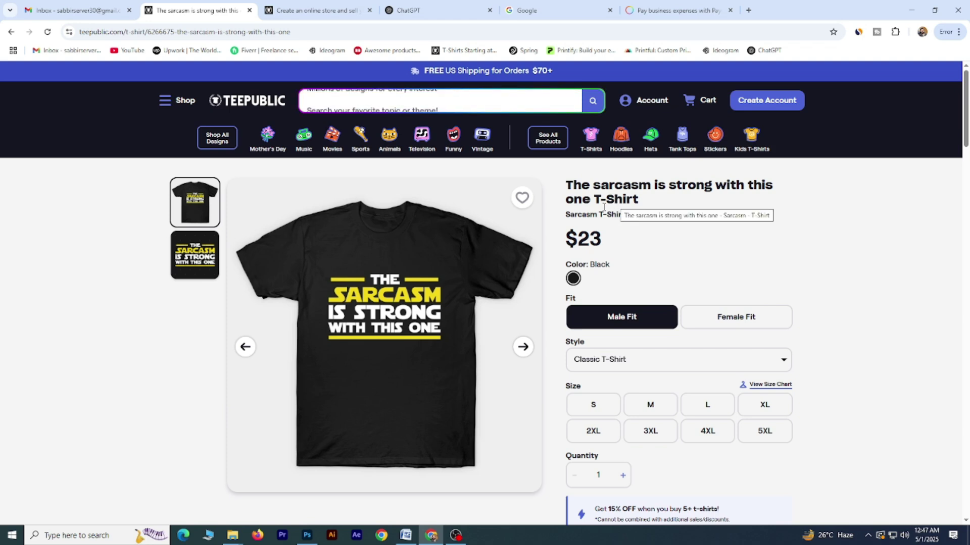
{"action": "left_click_drag", "start_coordinate": [565, 188], "coordinate": [640, 200]}
Step: Review the shirt's purchase options and the other products carrying the same design, and return to the T-Shirts listing
{"action": "scroll", "coordinate": [592, 219], "scroll_direction": "down", "scroll_amount": 8}
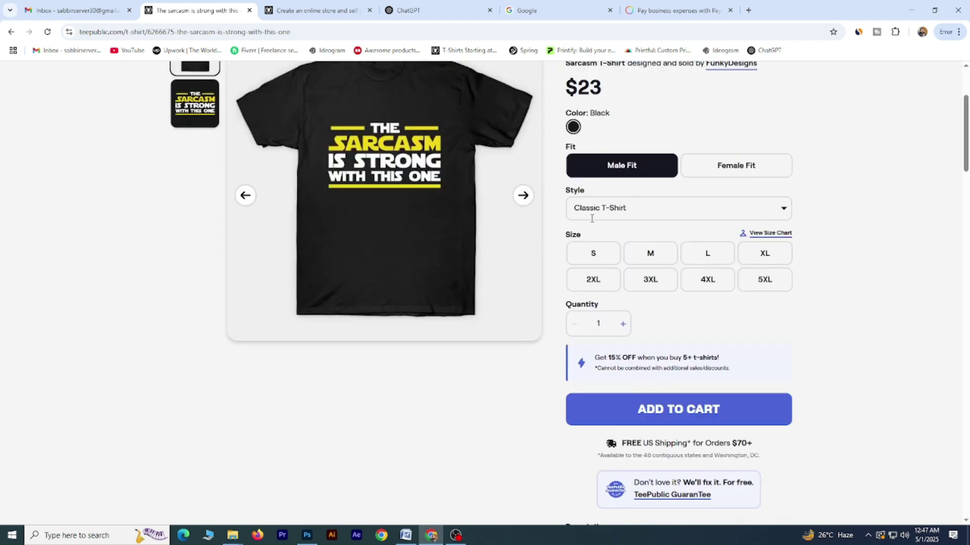
{"action": "scroll", "coordinate": [591, 222], "scroll_direction": "down", "scroll_amount": 8}
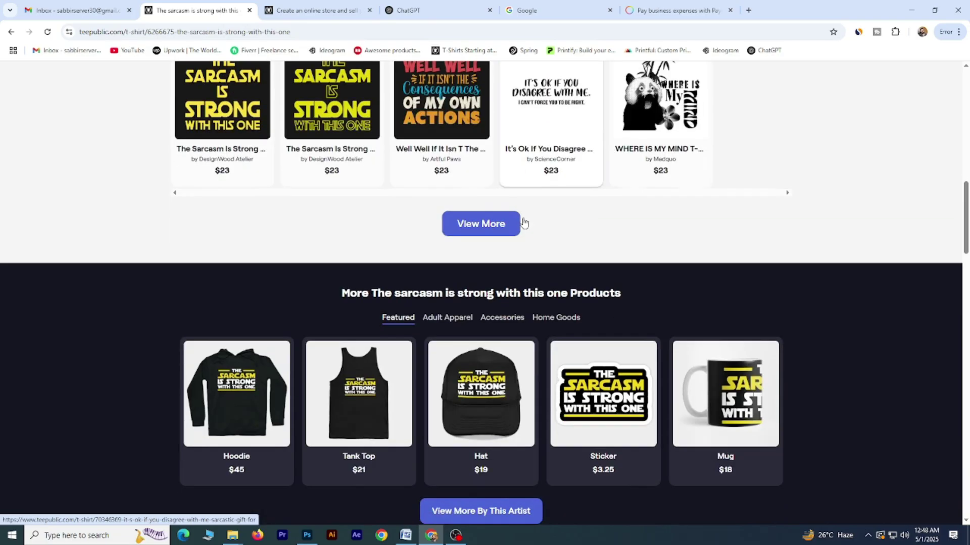
{"action": "scroll", "coordinate": [353, 279], "scroll_direction": "up", "scroll_amount": 20}
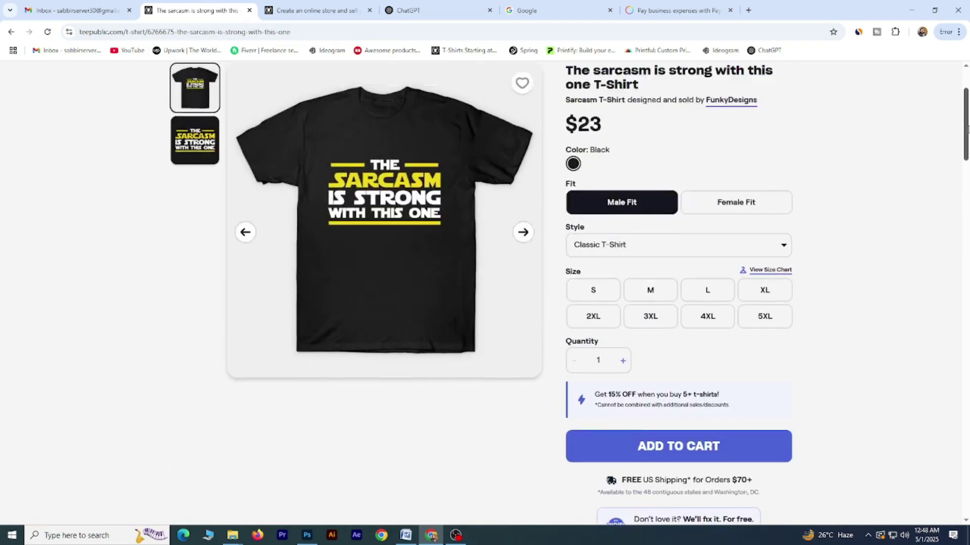
{"action": "left_click_drag", "start_coordinate": [965, 121], "coordinate": [967, 244]}
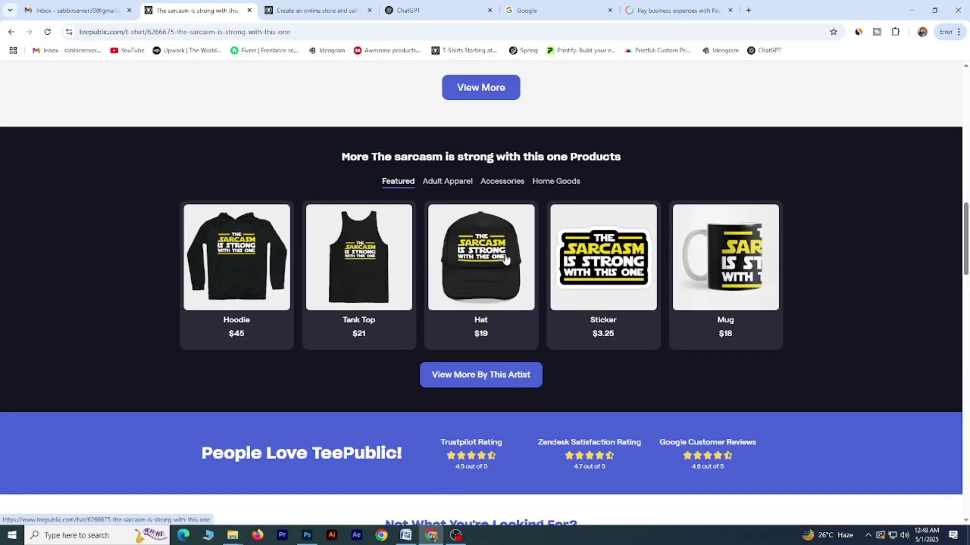
{"action": "key", "text": "alt+Left"}
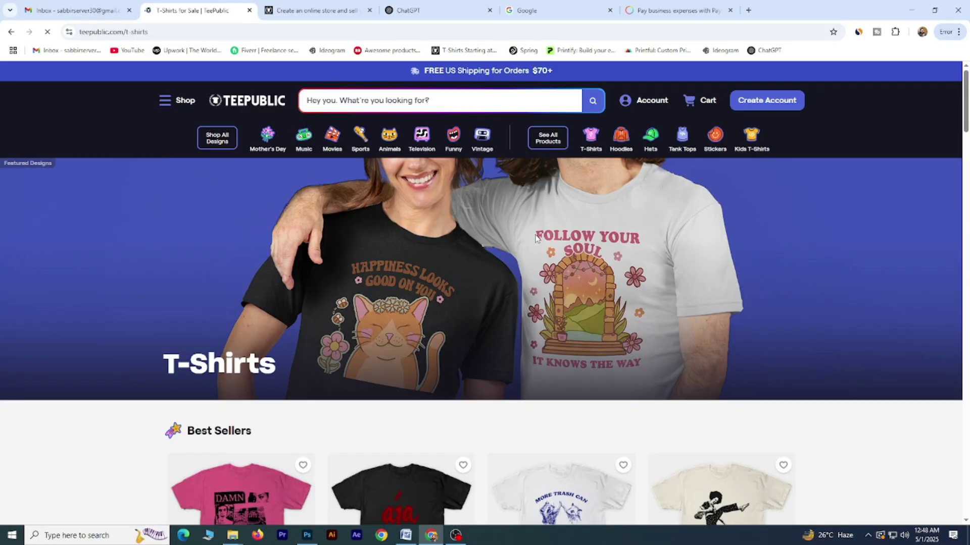
Step: Browse the T-Shirts listing through the Best Sellers, Bubble Tea Day, Funny and Music sections
{"action": "scroll", "coordinate": [487, 240], "scroll_direction": "down", "scroll_amount": 4}
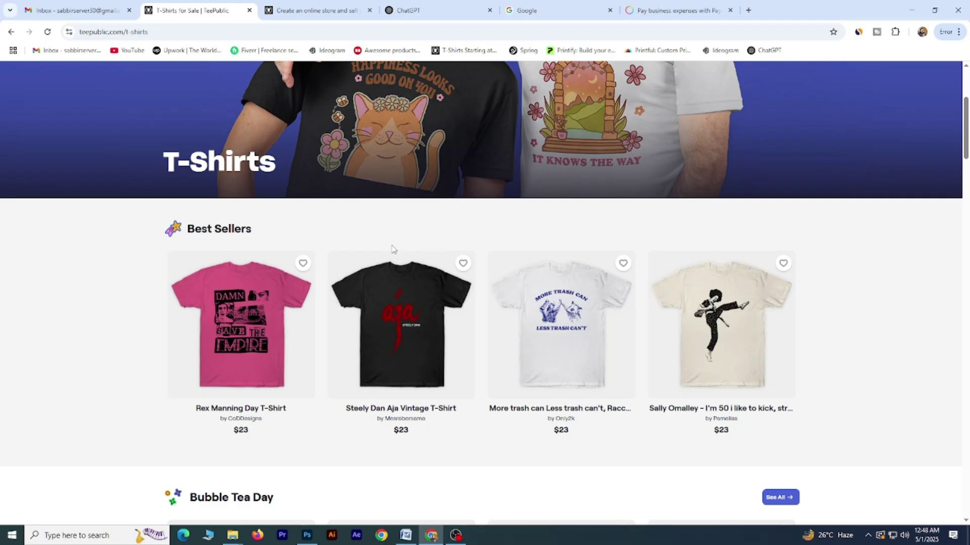
{"action": "scroll", "coordinate": [334, 252], "scroll_direction": "down", "scroll_amount": 3}
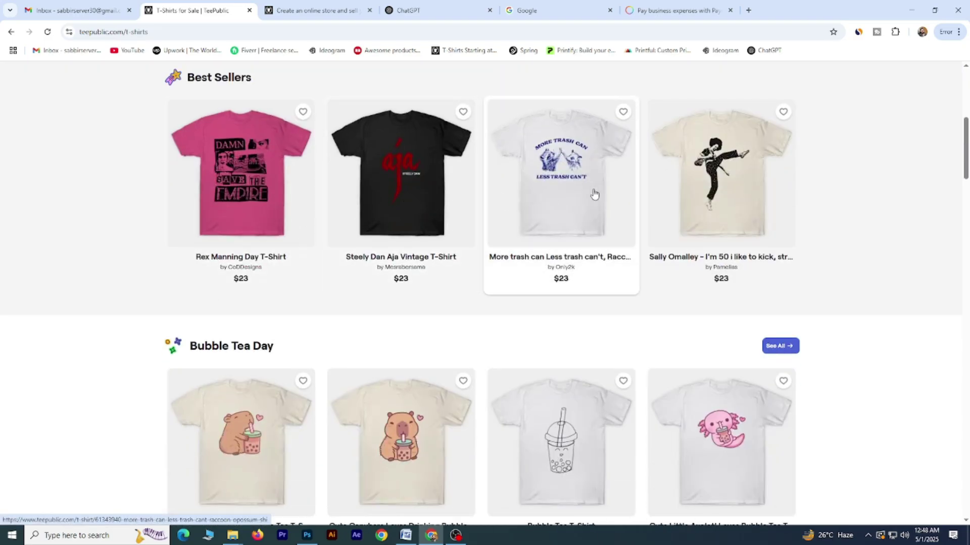
{"action": "scroll", "coordinate": [715, 185], "scroll_direction": "down", "scroll_amount": 2}
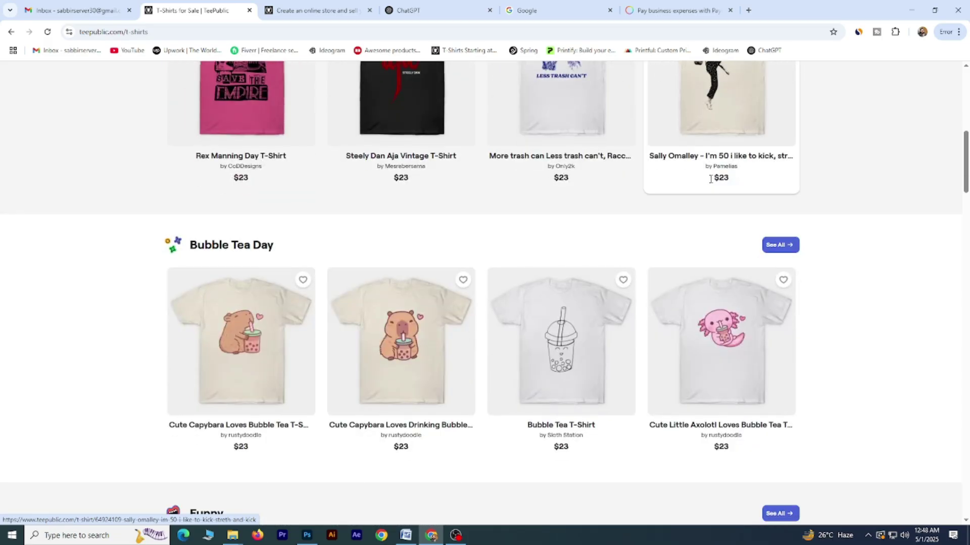
{"action": "scroll", "coordinate": [272, 328], "scroll_direction": "down", "scroll_amount": 2}
{"action": "scroll", "coordinate": [278, 298], "scroll_direction": "down", "scroll_amount": 4}
{"action": "scroll", "coordinate": [288, 308], "scroll_direction": "down", "scroll_amount": 3}
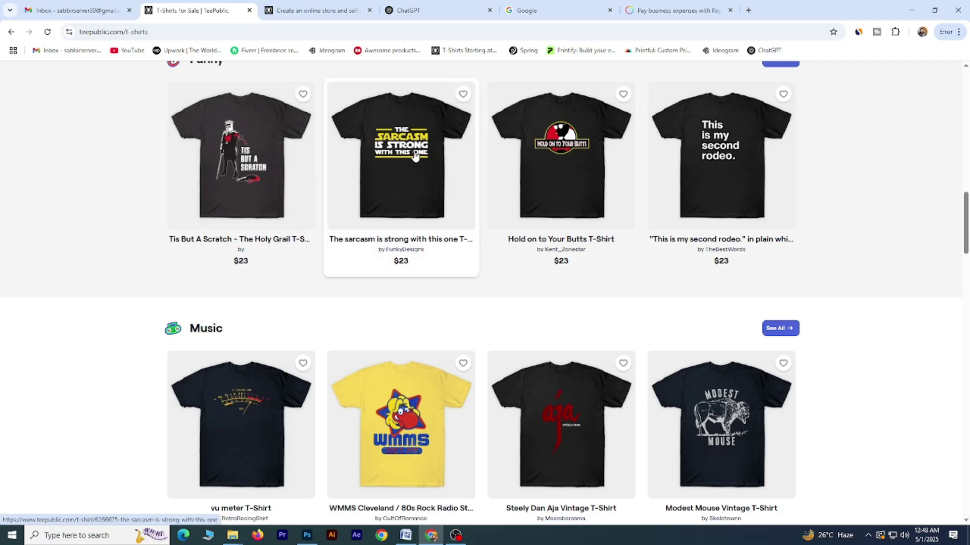
{"action": "scroll", "coordinate": [703, 173], "scroll_direction": "down", "scroll_amount": 3}
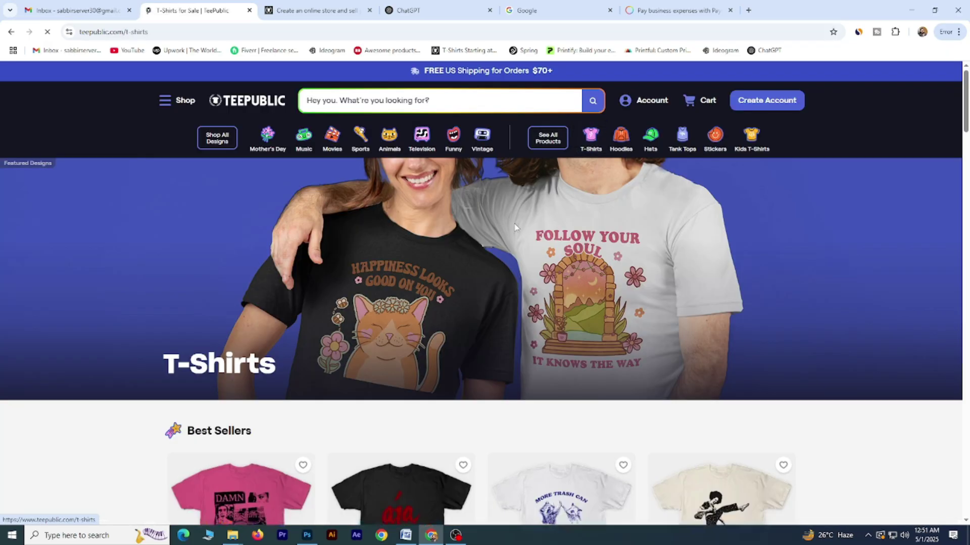
Step: Look through the T-Shirts listing down to the Movies section and open the McDowell's T-Shirt product page
{"action": "scroll", "coordinate": [184, 292], "scroll_direction": "down", "scroll_amount": 7}
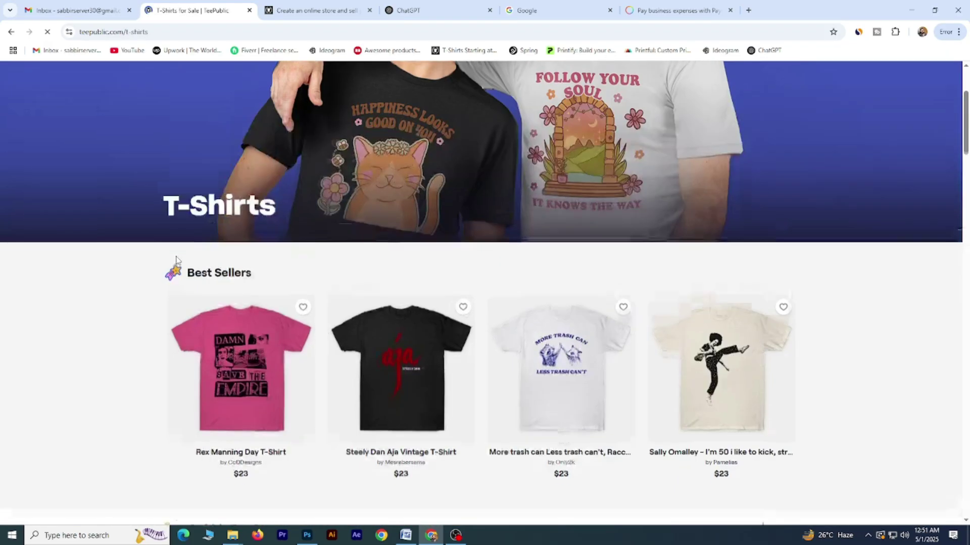
{"action": "scroll", "coordinate": [609, 205], "scroll_direction": "down", "scroll_amount": 17}
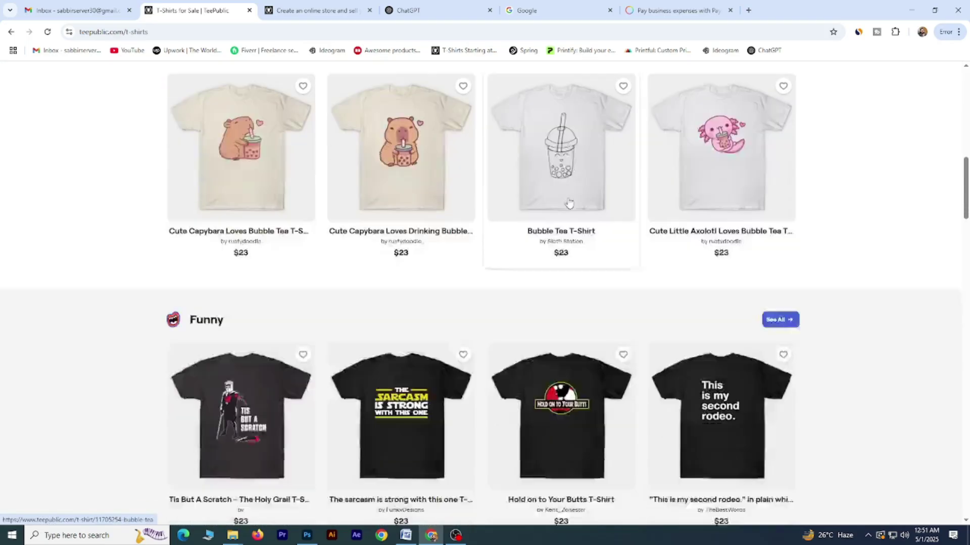
{"action": "scroll", "coordinate": [545, 202], "scroll_direction": "down", "scroll_amount": 2}
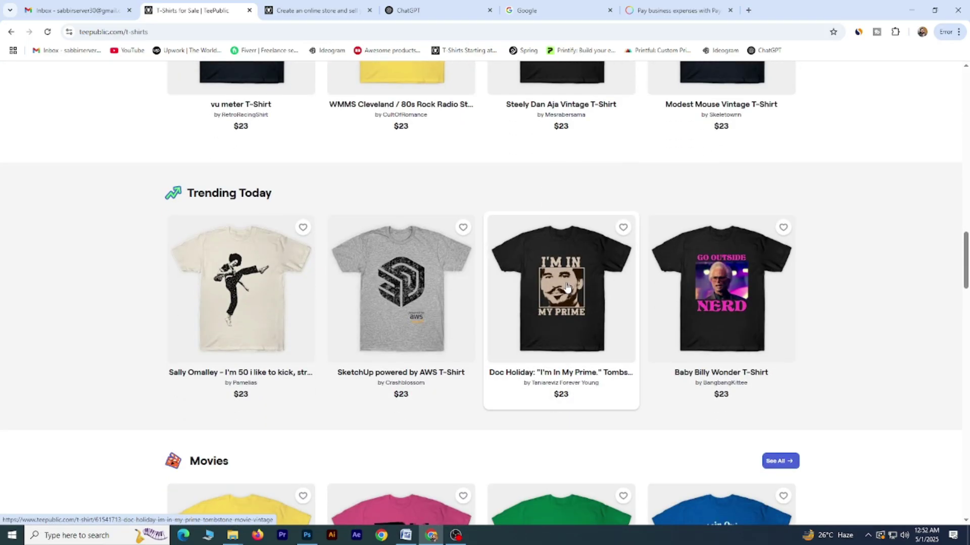
{"action": "scroll", "coordinate": [566, 287], "scroll_direction": "down", "scroll_amount": 6}
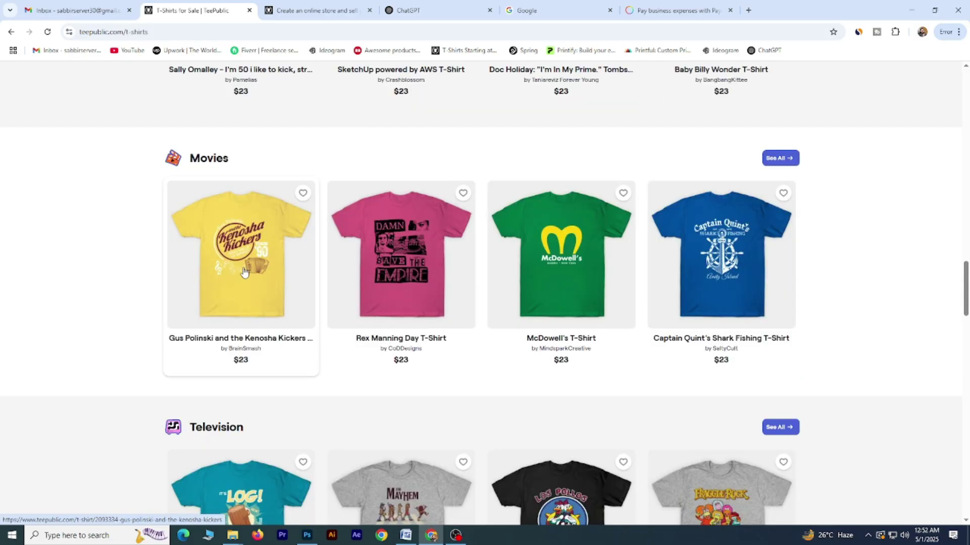
{"action": "left_click", "coordinate": [574, 247]}
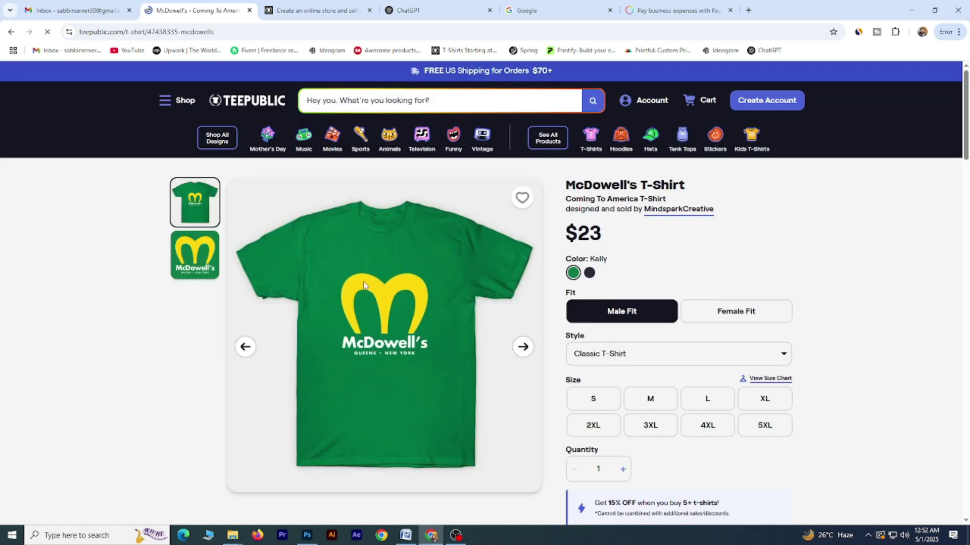
Step: Preview the McDowell's T-Shirt in its Kelly and Navy colors, ending on Navy
{"action": "left_click", "coordinate": [589, 273]}
{"action": "left_click", "coordinate": [573, 272]}
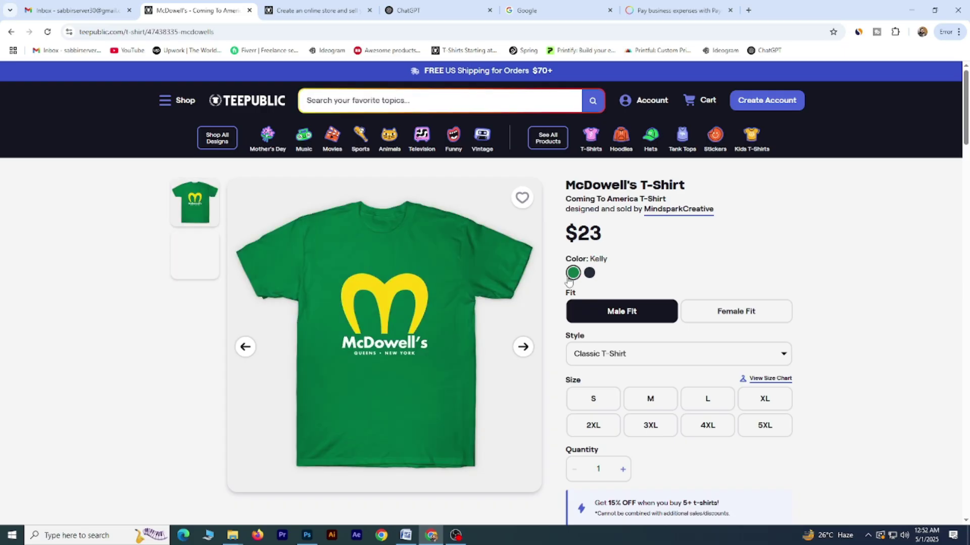
{"action": "left_click", "coordinate": [589, 273]}
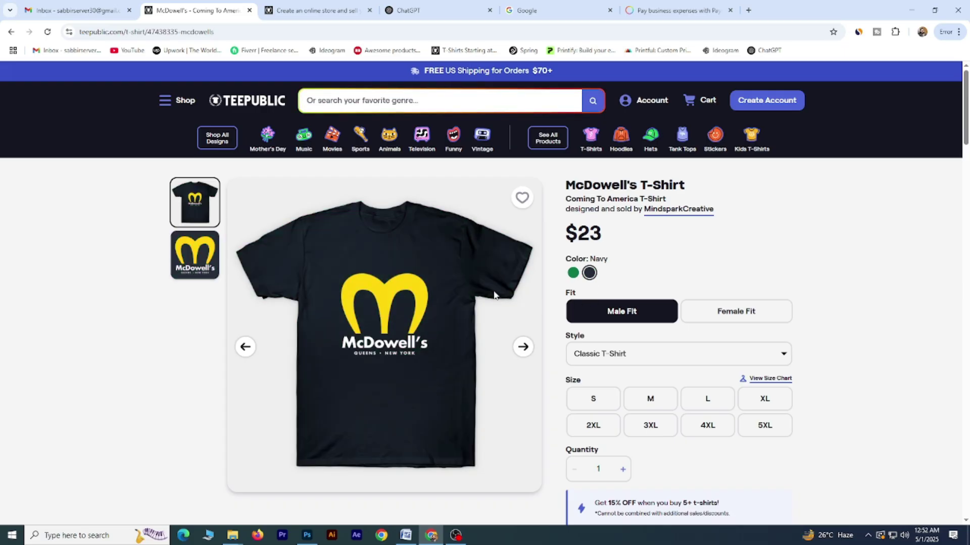
Step: Review the McDowell's shirt's purchase options and the other products carrying the same design, and return to the start of the page
{"action": "scroll", "coordinate": [443, 277], "scroll_direction": "down", "scroll_amount": 2}
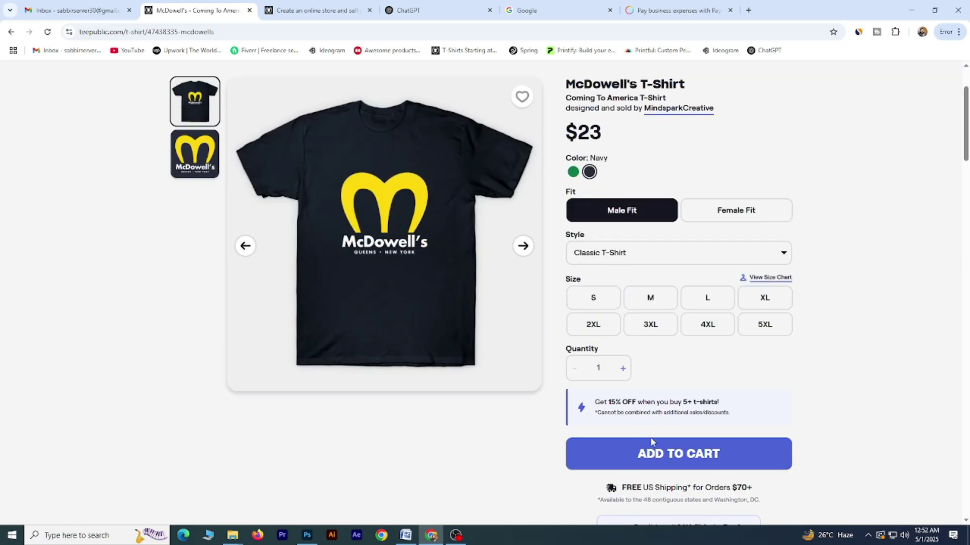
{"action": "scroll", "coordinate": [478, 364], "scroll_direction": "down", "scroll_amount": 12}
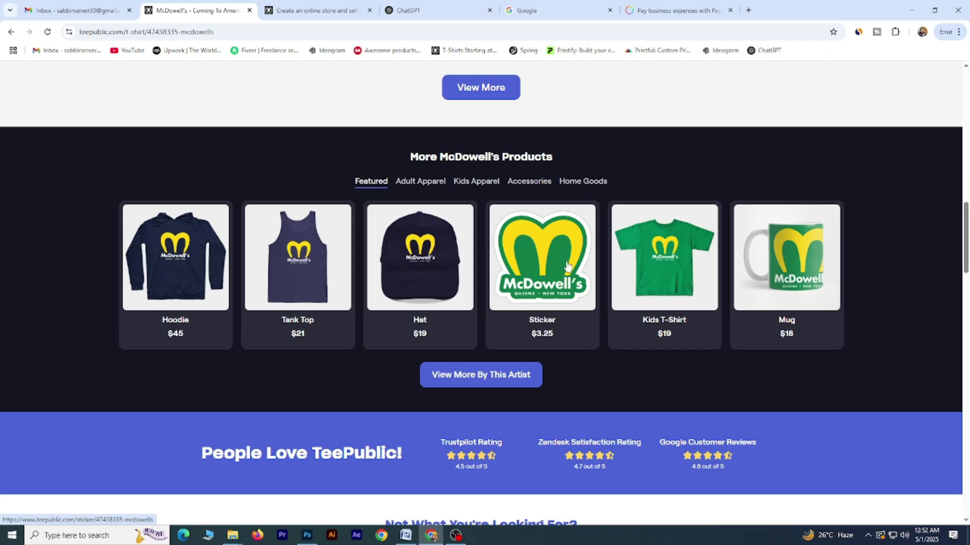
{"action": "scroll", "coordinate": [440, 287], "scroll_direction": "up", "scroll_amount": 12}
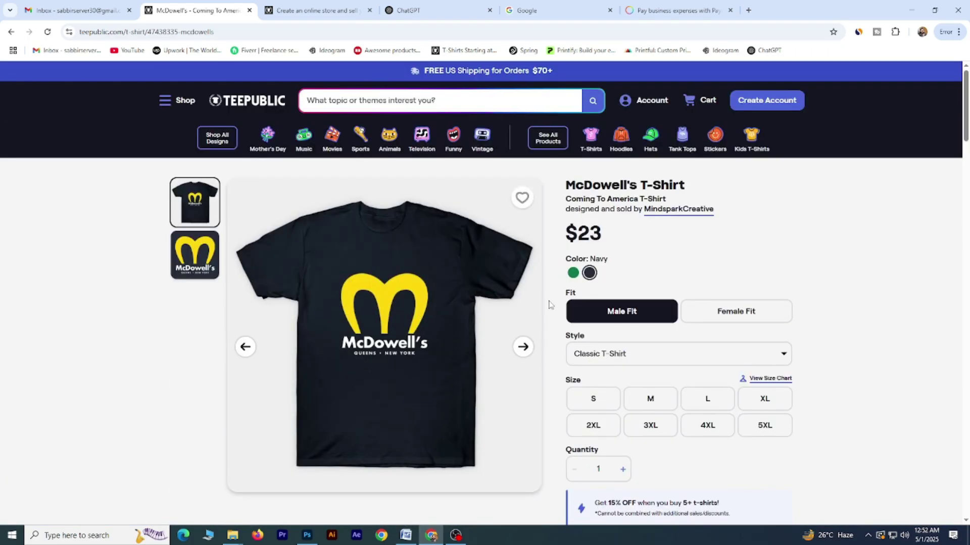
{"action": "scroll", "coordinate": [550, 303], "scroll_direction": "down", "scroll_amount": 4}
{"action": "scroll", "coordinate": [550, 303], "scroll_direction": "down", "scroll_amount": 13}
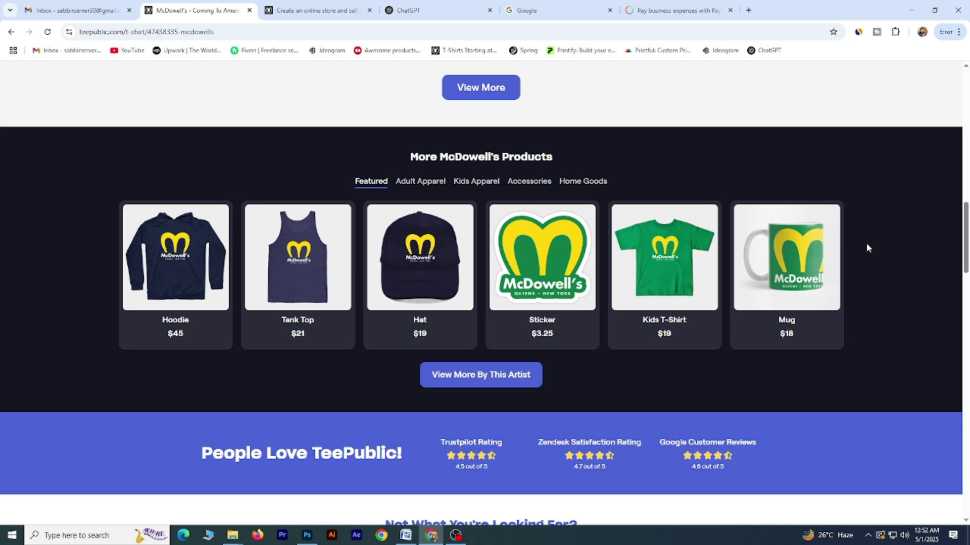
{"action": "left_click_drag", "start_coordinate": [967, 248], "coordinate": [966, 110]}
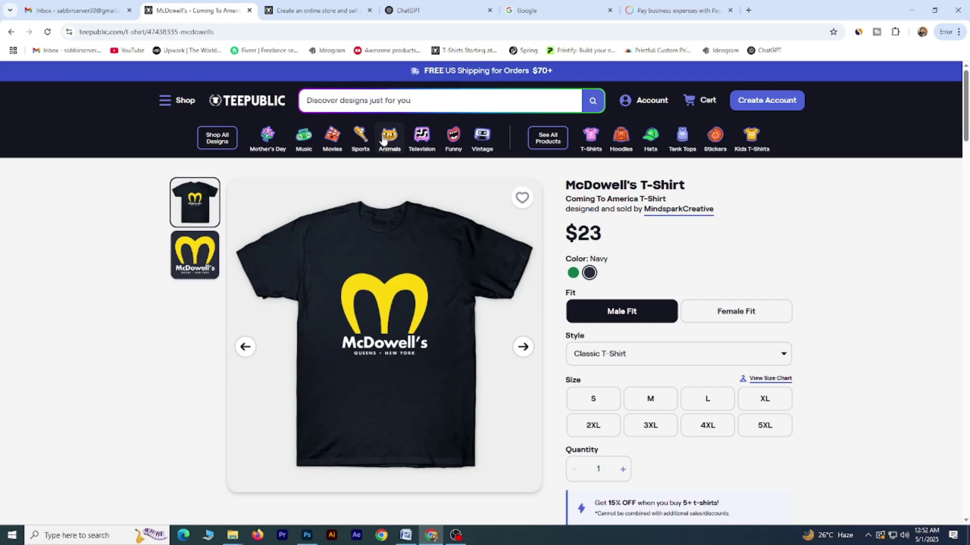
Step: Open the TeePublic home page and look over its featured designs
{"action": "left_click", "coordinate": [261, 104]}
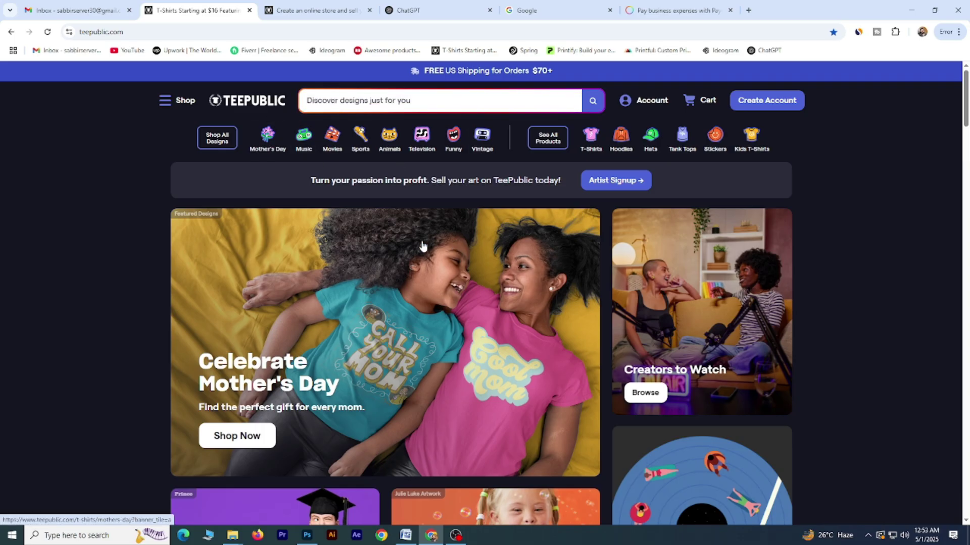
{"action": "scroll", "coordinate": [423, 246], "scroll_direction": "down", "scroll_amount": 4}
{"action": "scroll", "coordinate": [422, 247], "scroll_direction": "up", "scroll_amount": 4}
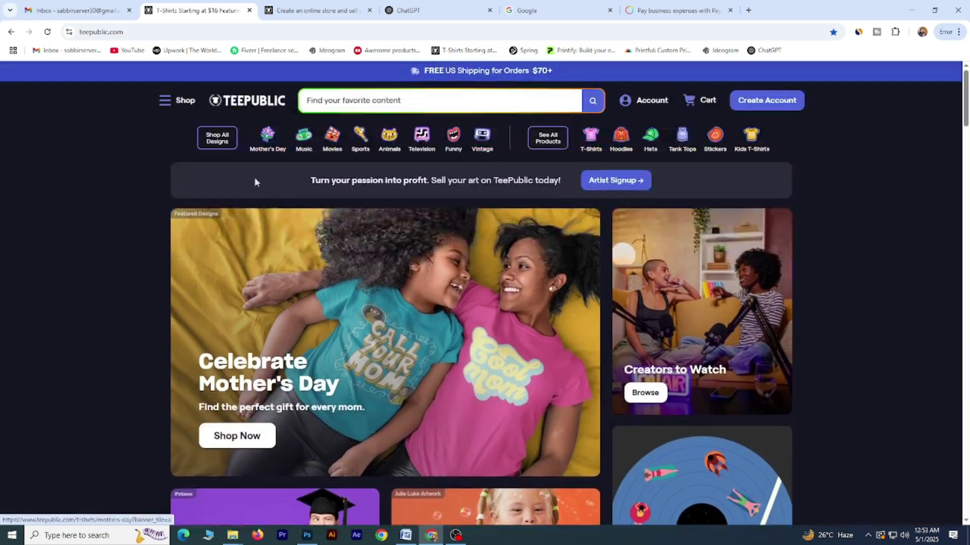
Step: On the designer sign-up page, enter the account's email address under Start Selling Today and proceed to the account sign-up form
{"action": "left_click", "coordinate": [305, 7]}
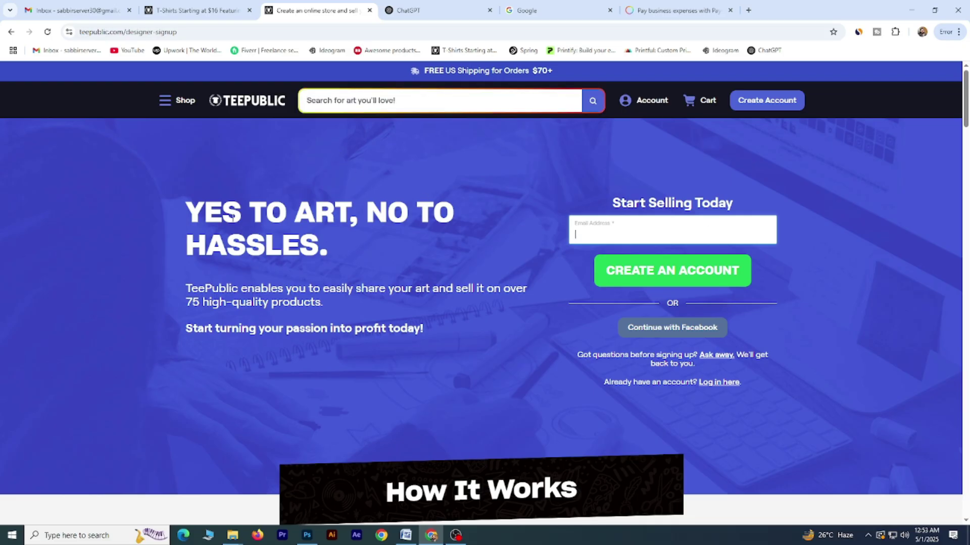
{"action": "left_click_drag", "start_coordinate": [610, 203], "coordinate": [743, 203]}
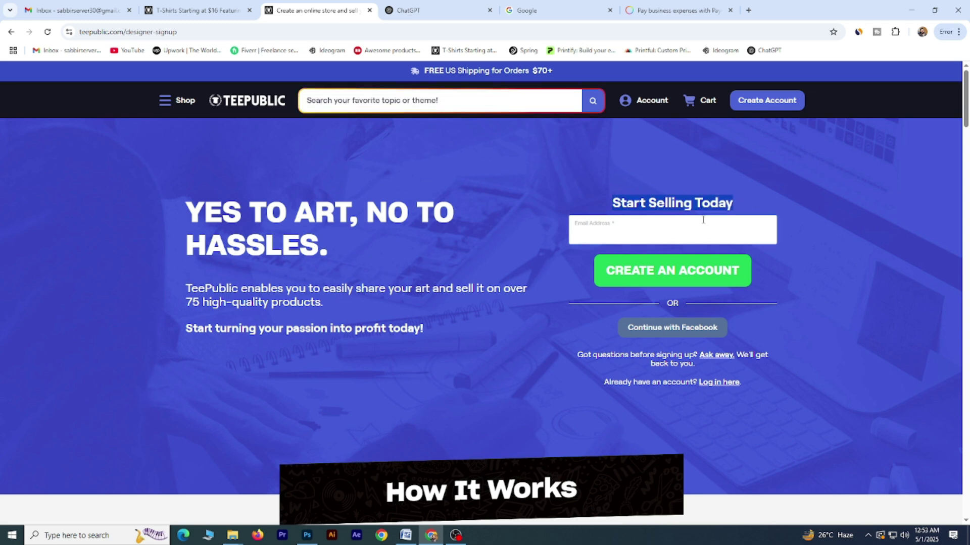
{"action": "left_click", "coordinate": [717, 235]}
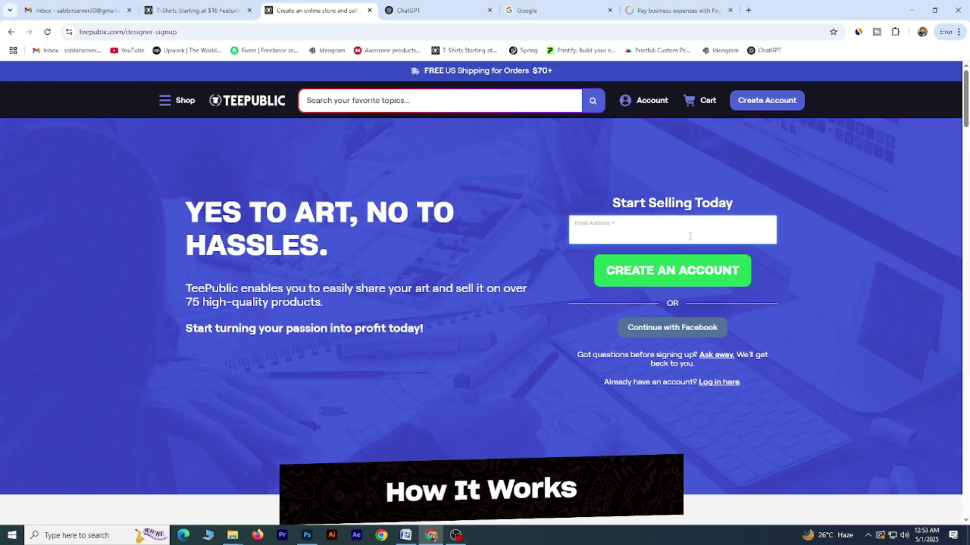
{"action": "right_click", "coordinate": [662, 229]}
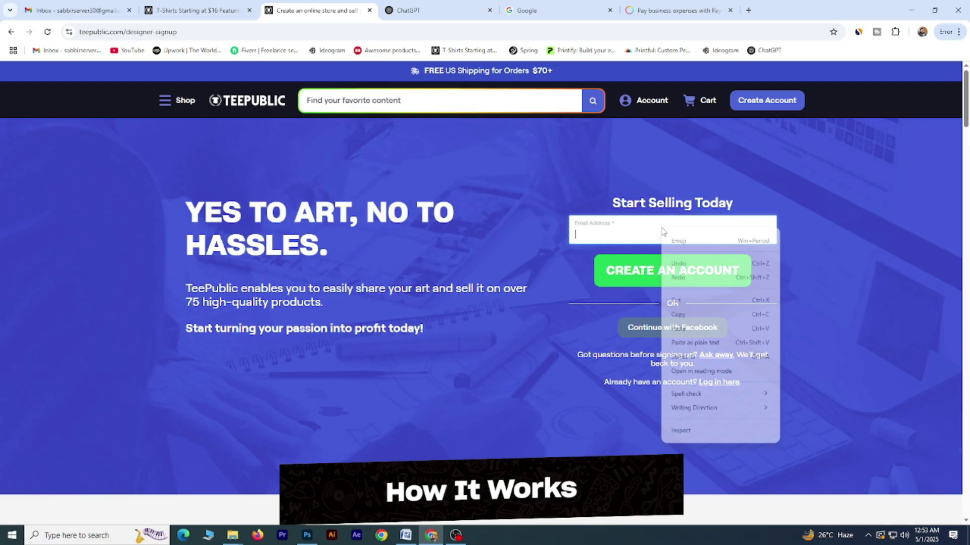
{"action": "left_click", "coordinate": [691, 327]}
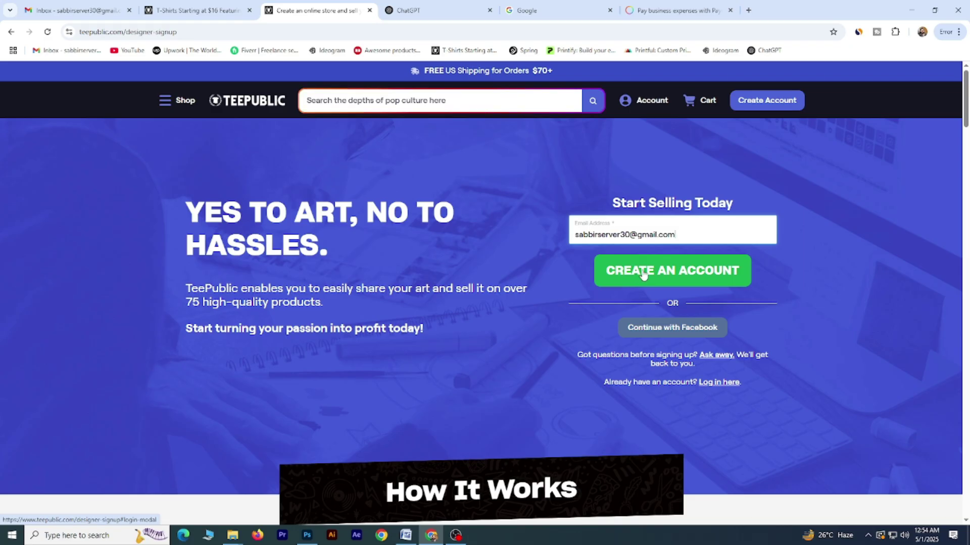
{"action": "left_click", "coordinate": [675, 275]}
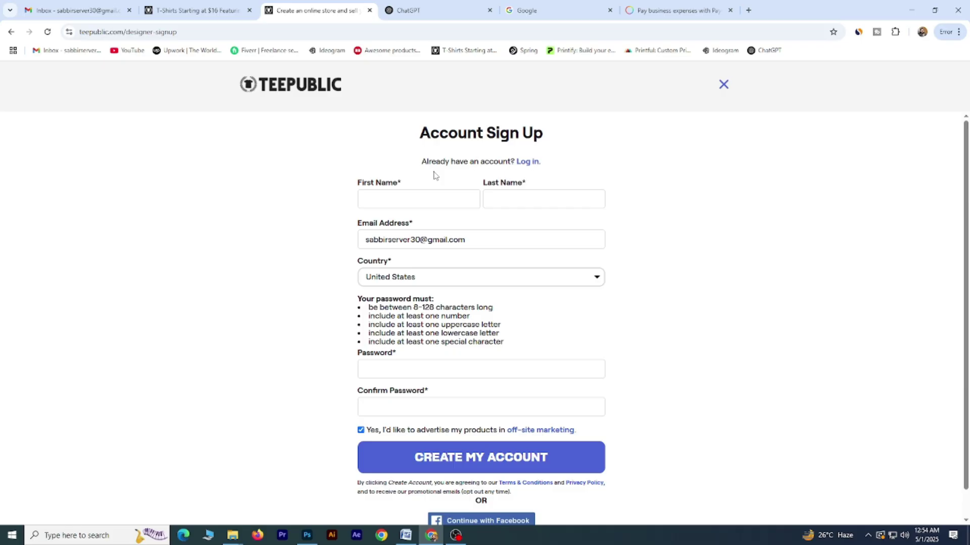
Step: Fill in the account holder's first and last name and set the country to Bangladesh
{"action": "left_click", "coordinate": [419, 195]}
{"action": "left_click_drag", "start_coordinate": [360, 186], "coordinate": [415, 185]}
{"action": "left_click", "coordinate": [506, 185]}
{"action": "left_click", "coordinate": [434, 200]}
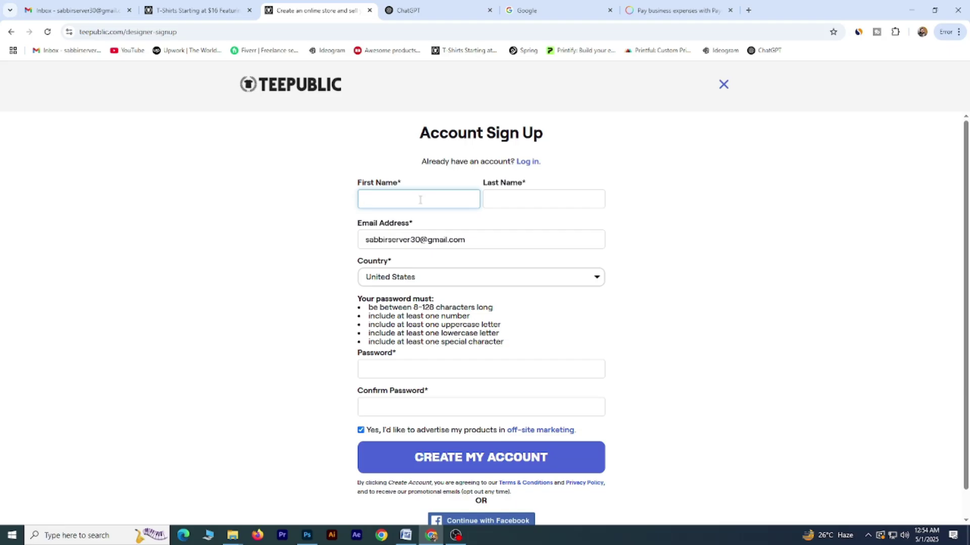
{"action": "left_click", "coordinate": [491, 196]}
{"action": "left_click", "coordinate": [458, 200]}
{"action": "left_click", "coordinate": [543, 199]}
{"action": "type", "text": "Hasan"}
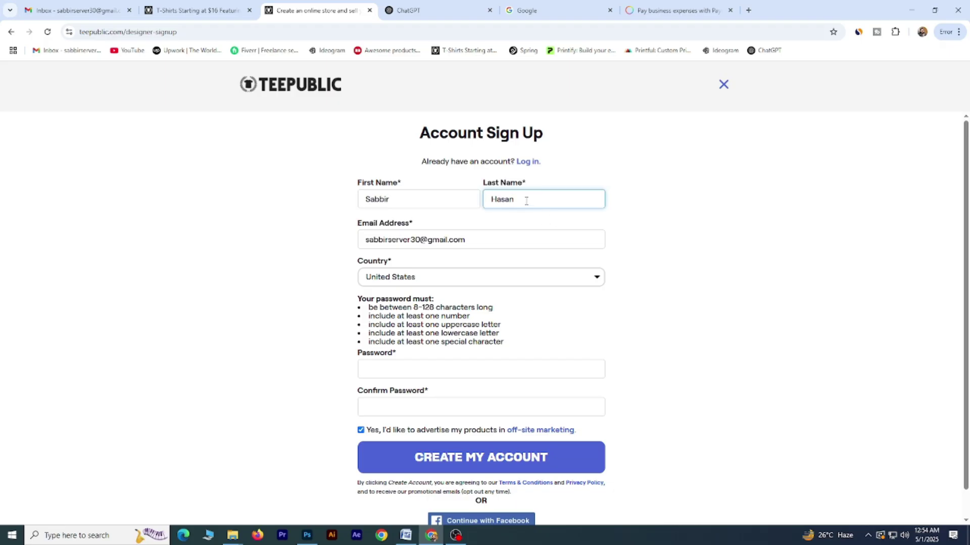
{"action": "left_click", "coordinate": [545, 276]}
{"action": "left_click", "coordinate": [447, 251]}
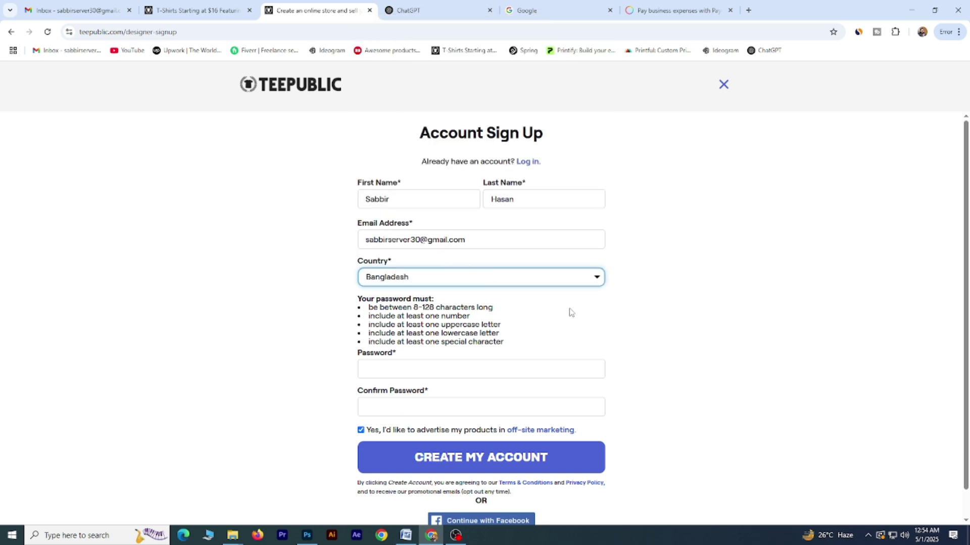
Step: Enter and confirm the account password with off-site marketing left enabled, and submit the sign-up form
{"action": "left_click", "coordinate": [433, 375]}
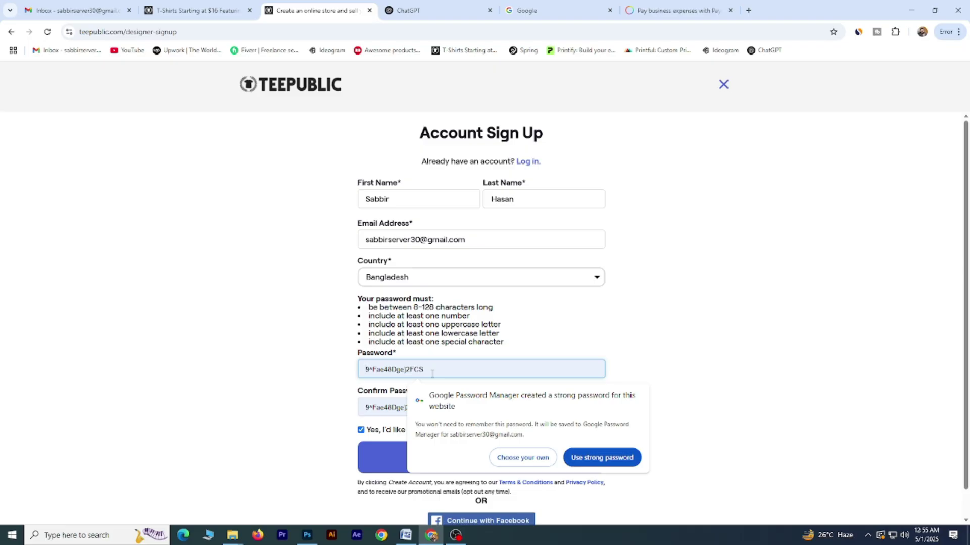
{"action": "type", "text": "•••"}
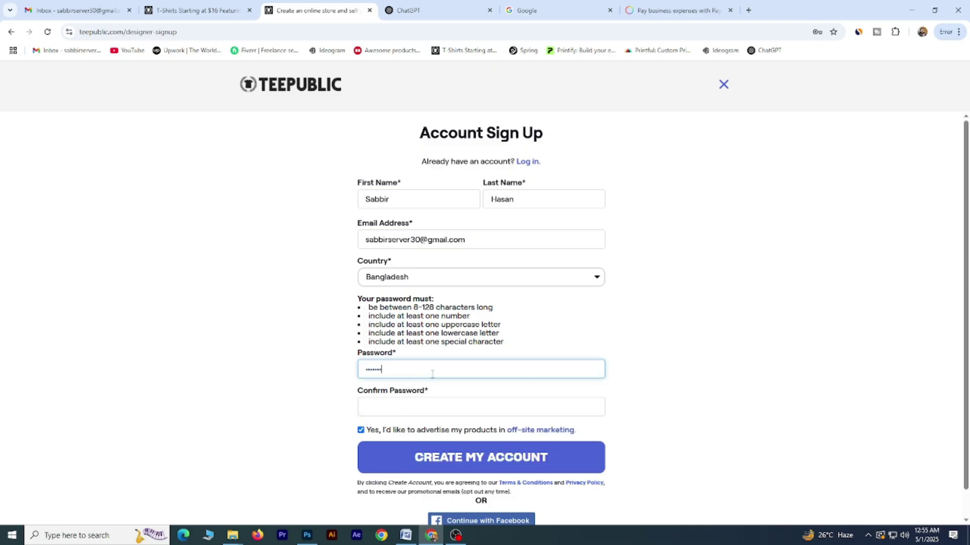
{"action": "left_click", "coordinate": [437, 403]}
{"action": "type", "text": "••••••"}
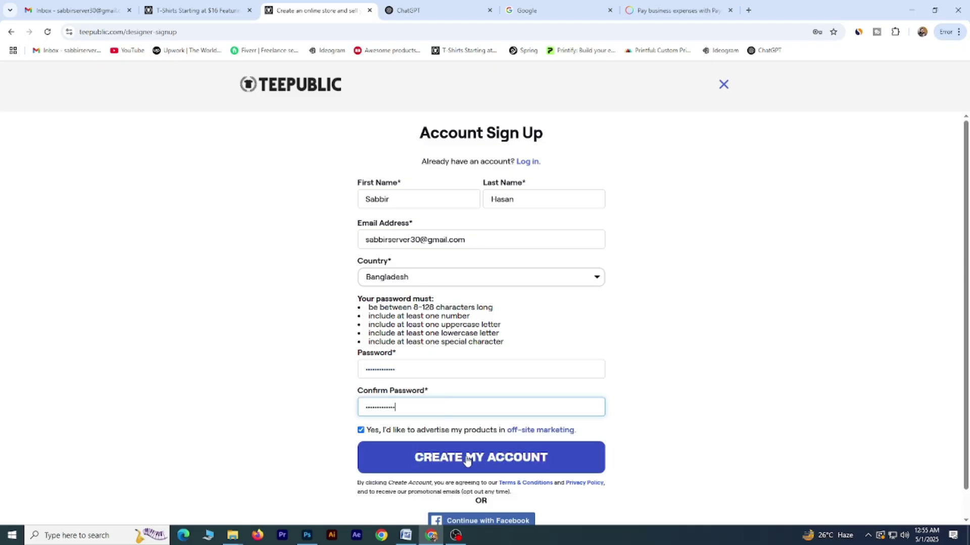
{"action": "left_click", "coordinate": [494, 461]}
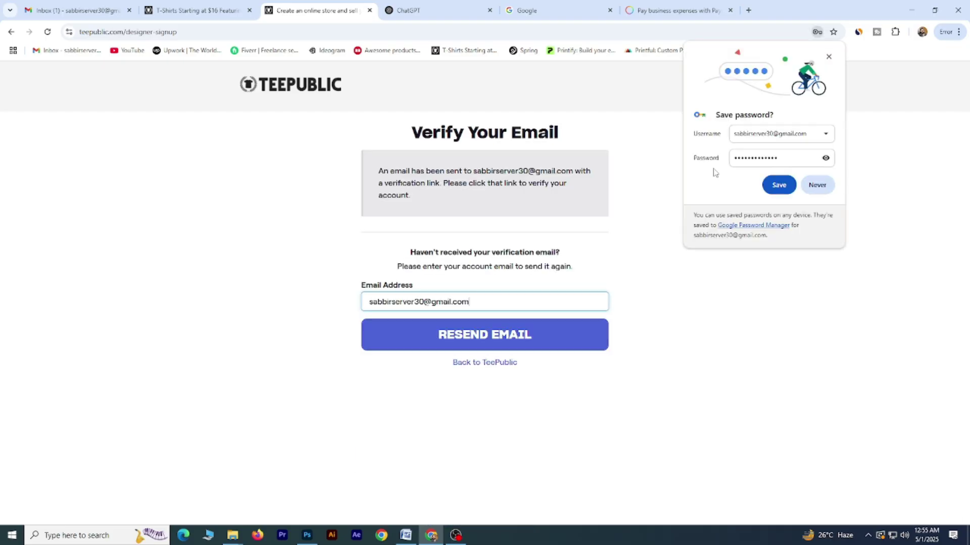
Step: Save the new account's login in the browser and read the resend instructions on the Verify Your Email page
{"action": "left_click", "coordinate": [777, 192]}
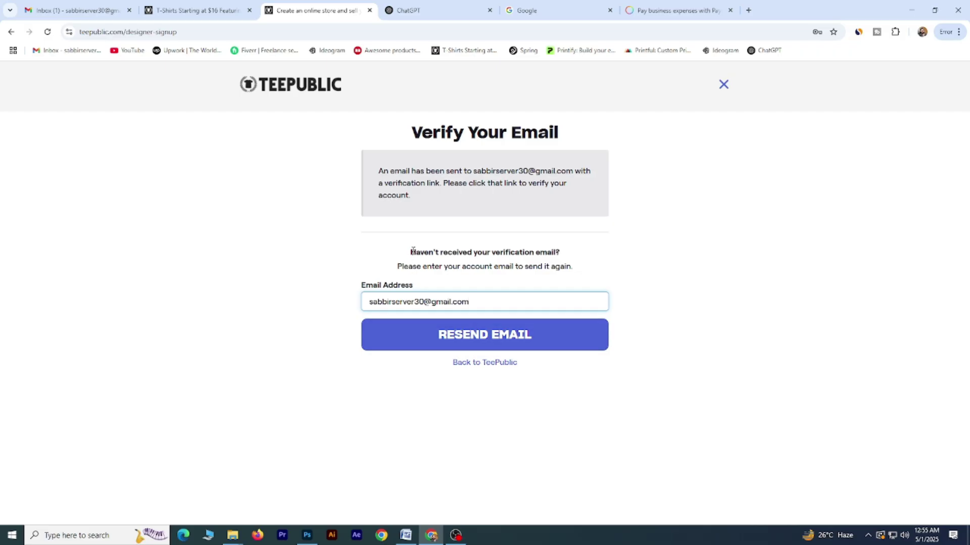
{"action": "left_click_drag", "start_coordinate": [568, 254], "coordinate": [404, 277]}
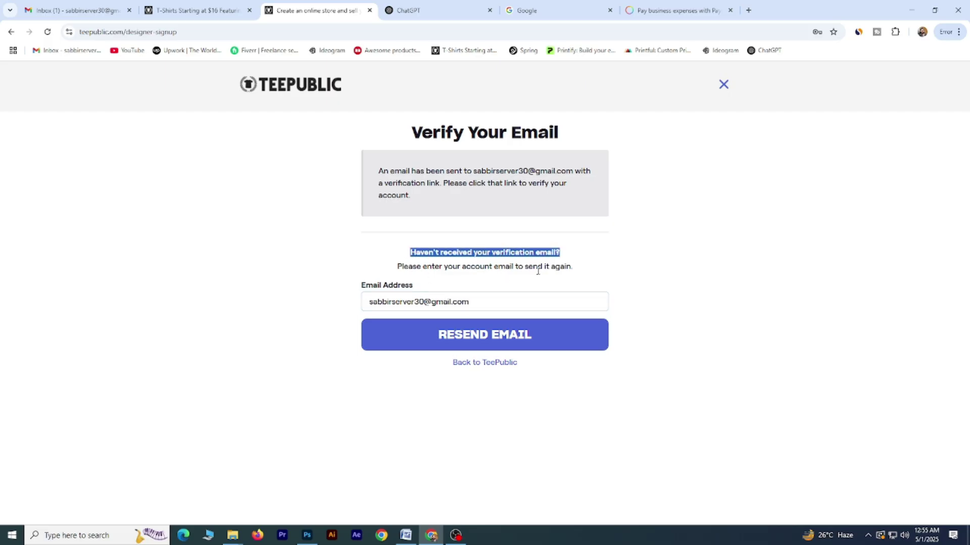
{"action": "left_click_drag", "start_coordinate": [572, 267], "coordinate": [400, 268]}
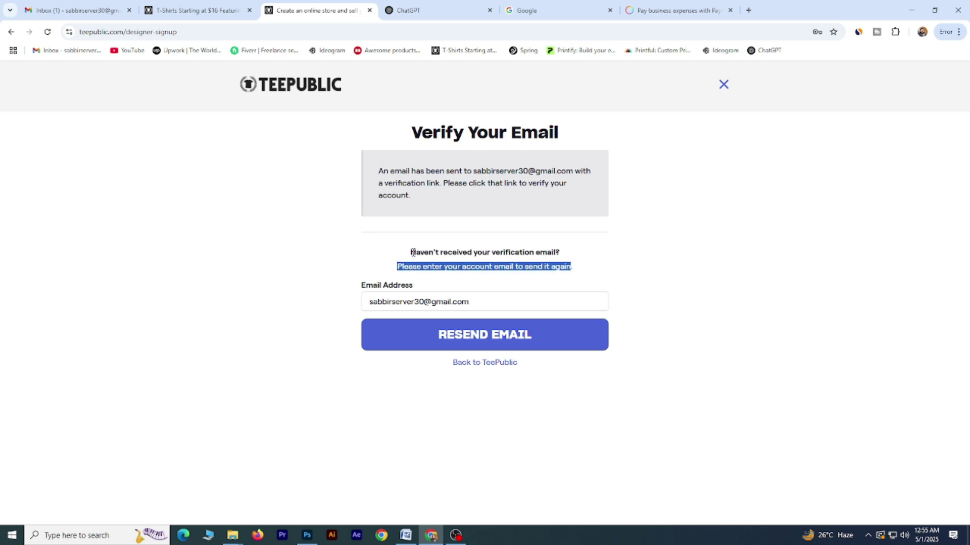
Step: Activate the account's email address from TeePublic's confirmation message in Gmail and open the site's login form
{"action": "left_click", "coordinate": [413, 252]}
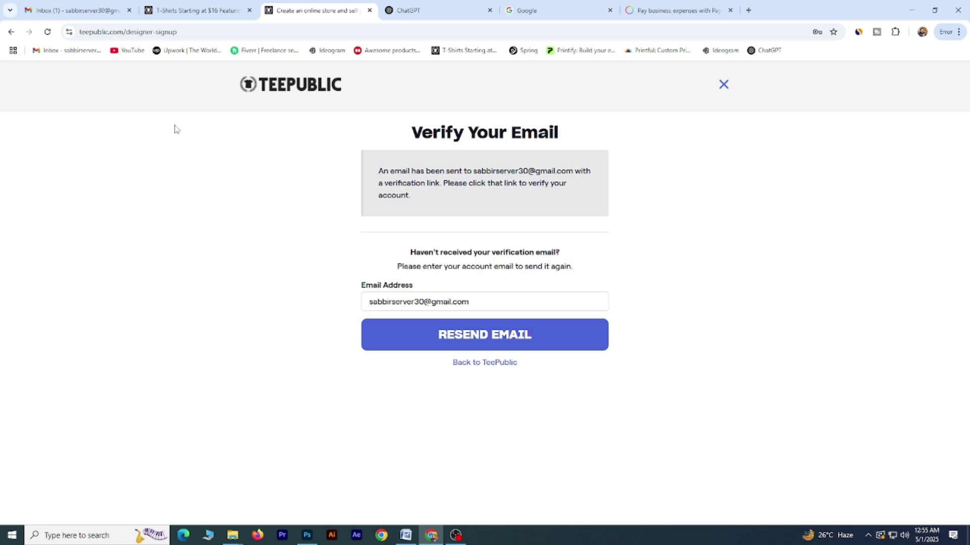
{"action": "left_click", "coordinate": [76, 10]}
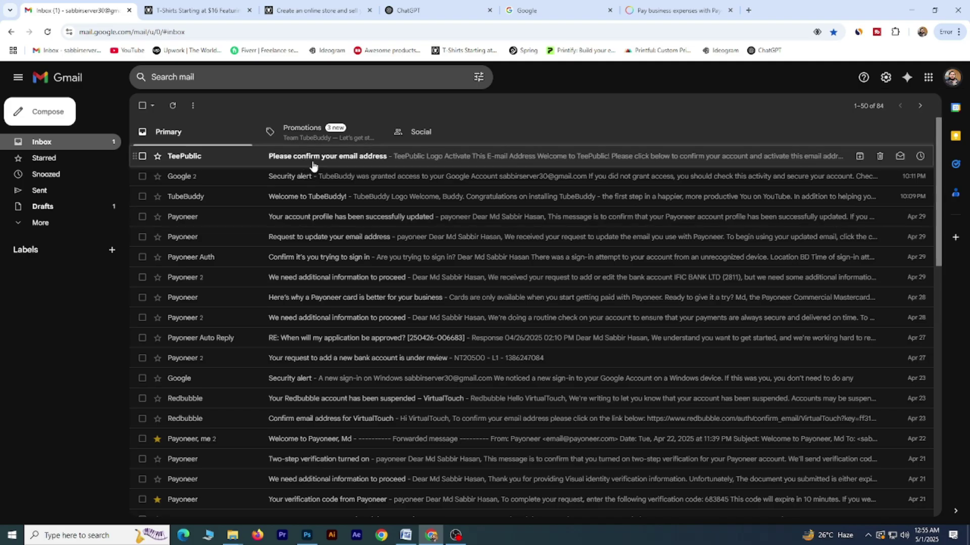
{"action": "left_click", "coordinate": [313, 161]}
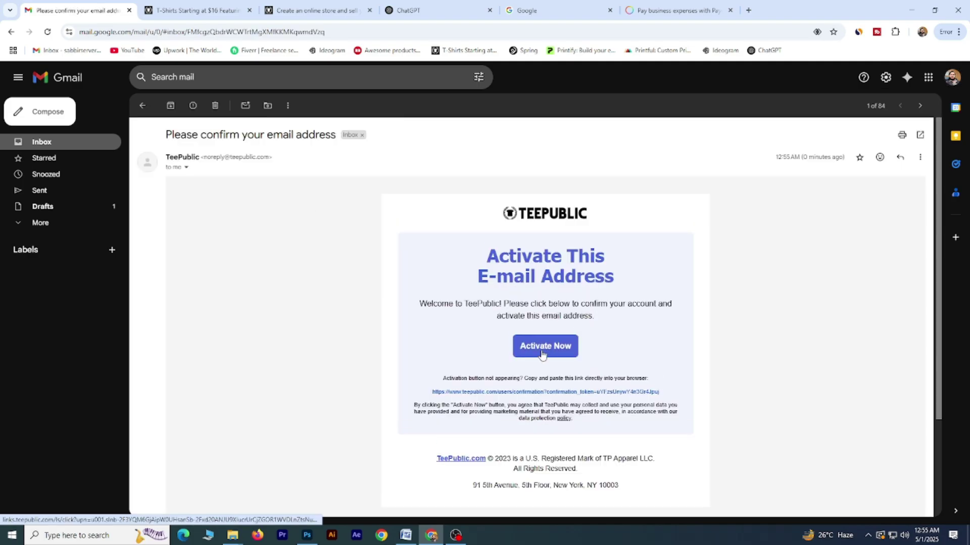
{"action": "left_click", "coordinate": [542, 352]}
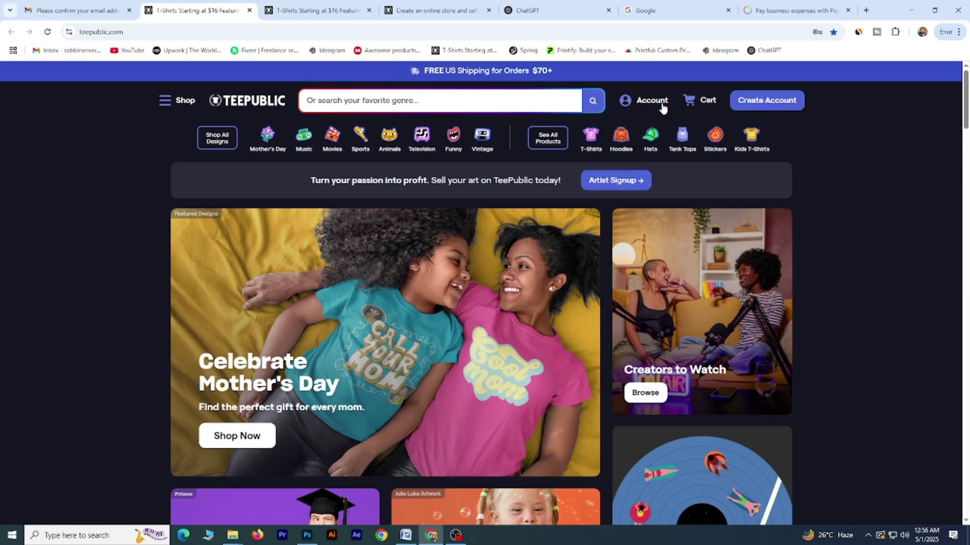
{"action": "left_click", "coordinate": [652, 101]}
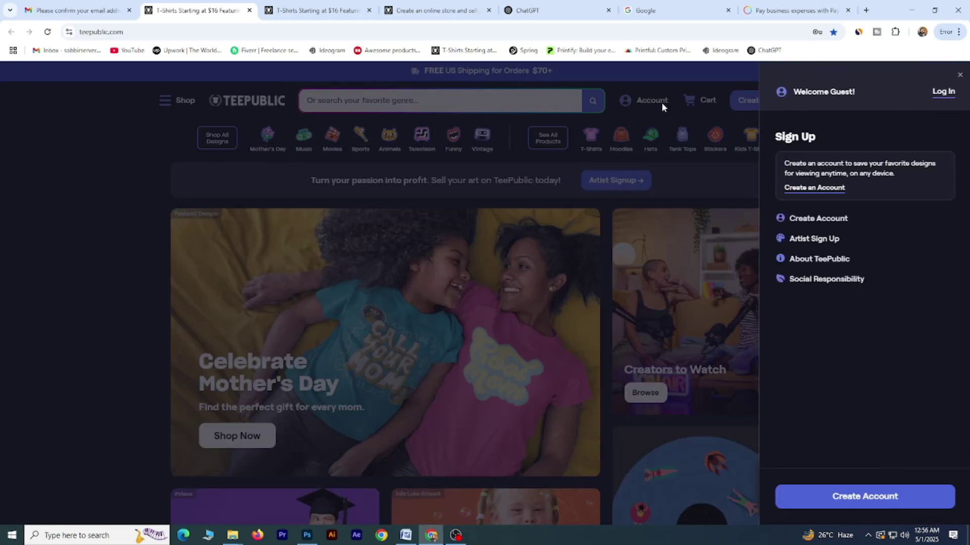
{"action": "left_click", "coordinate": [942, 92]}
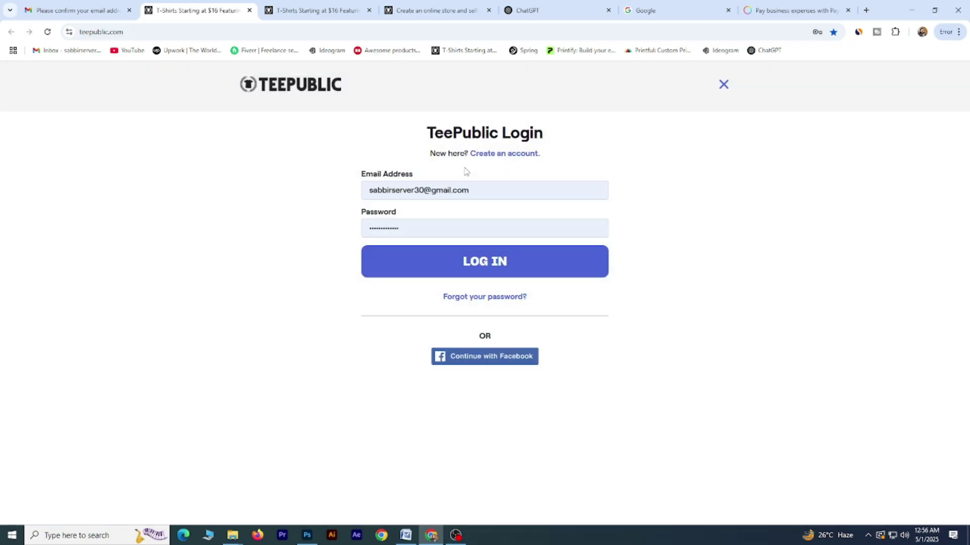
Step: Follow the written activation link in the Gmail confirmation message and read the Account Confirmation page
{"action": "left_click", "coordinate": [113, 7]}
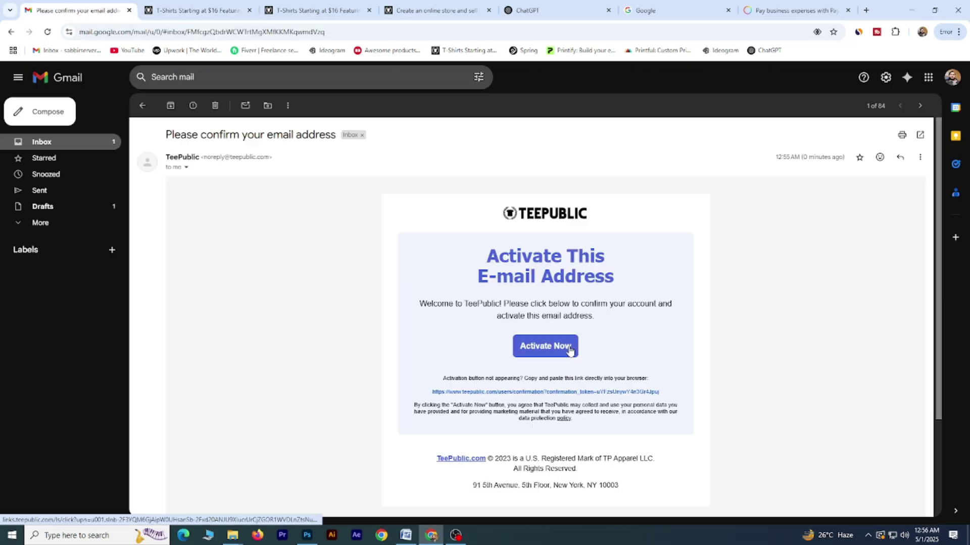
{"action": "left_click", "coordinate": [526, 392]}
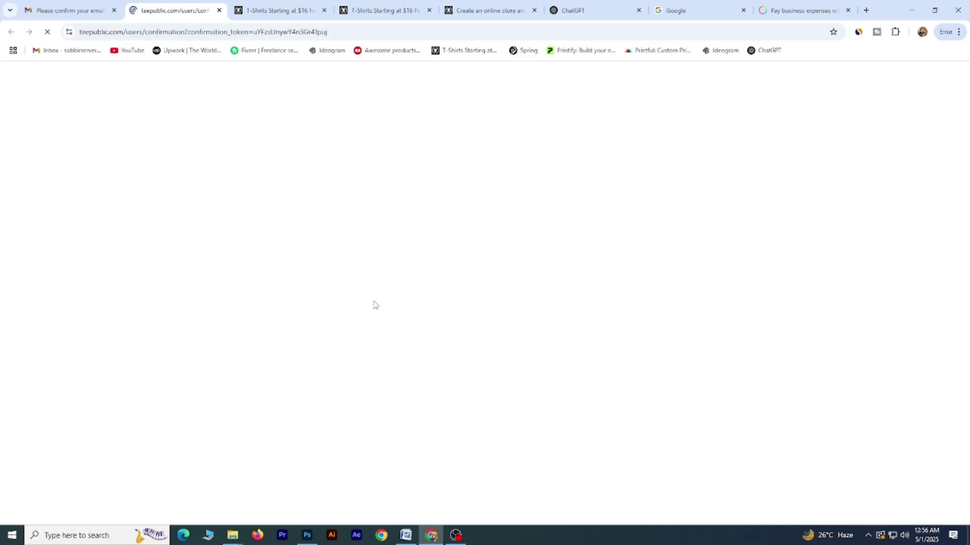
{"action": "key", "text": "ctrl+shift+Tab"}
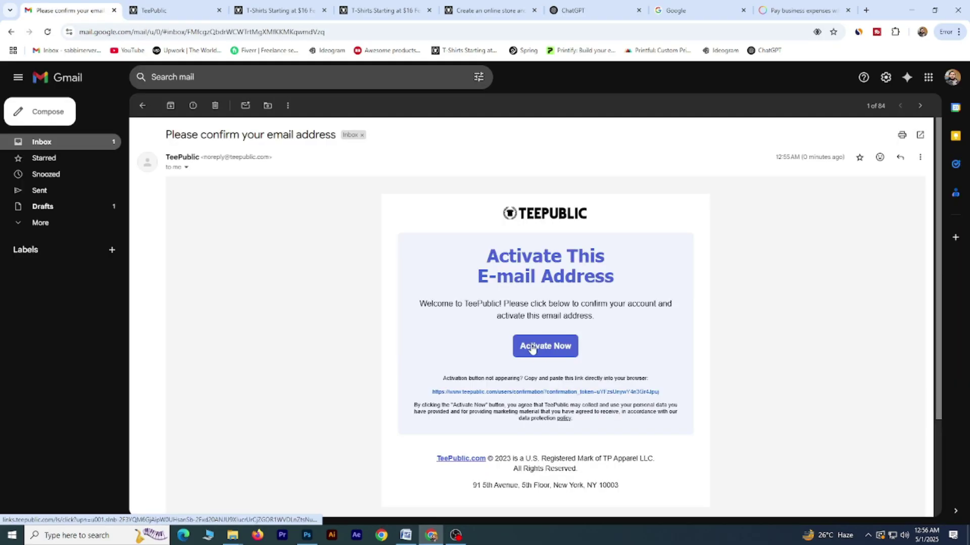
{"action": "key", "text": "ctrl+Tab"}
{"action": "left_click", "coordinate": [263, 3]}
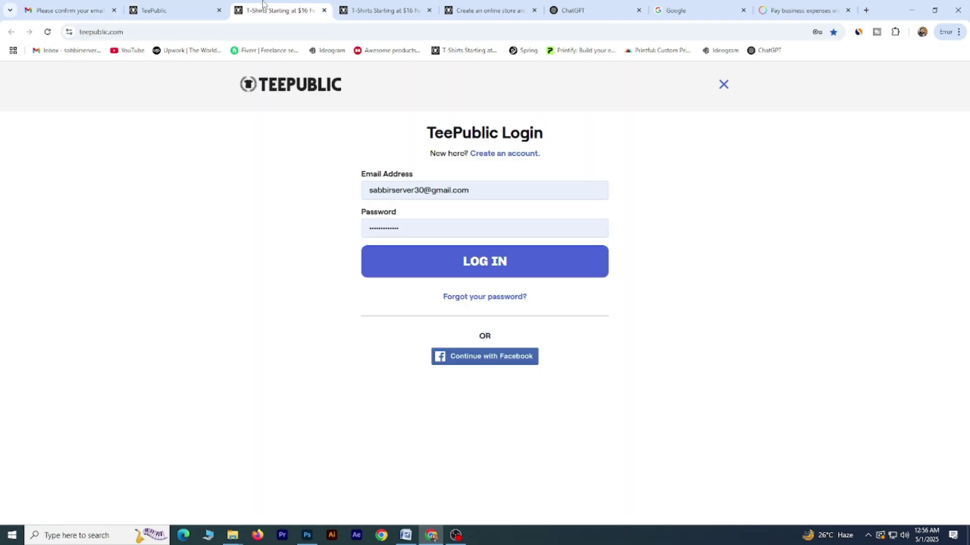
{"action": "left_click", "coordinate": [474, 262]}
{"action": "key", "text": "ctrl+shift+Tab"}
{"action": "key", "text": "ctrl+shift+Tab"}
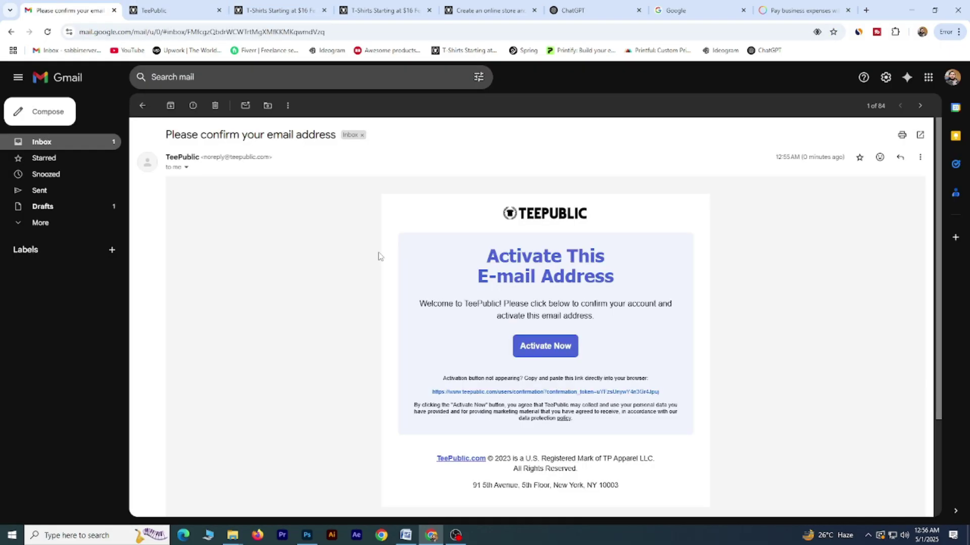
{"action": "left_click", "coordinate": [189, 15]}
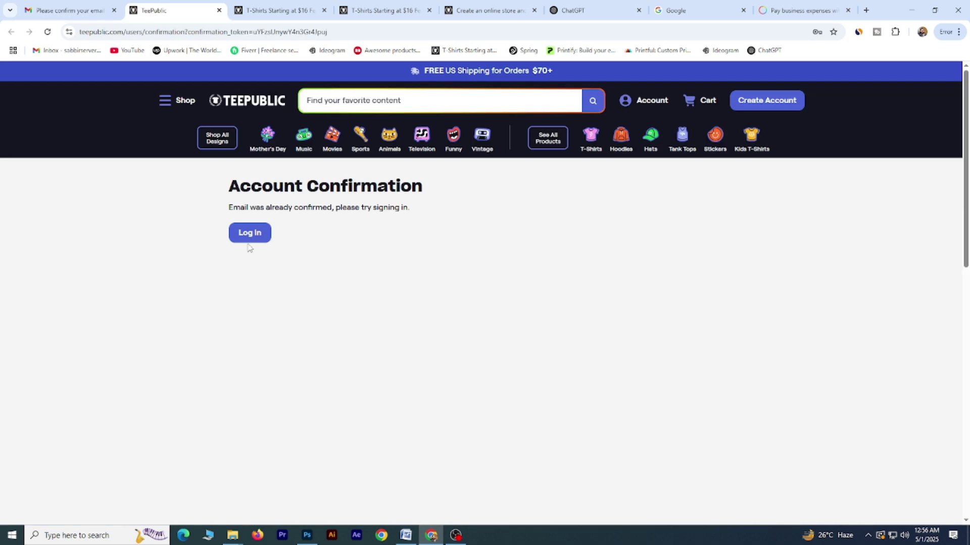
{"action": "left_click", "coordinate": [250, 236]}
{"action": "left_click", "coordinate": [249, 9]}
{"action": "left_click", "coordinate": [202, 5]}
{"action": "left_click", "coordinate": [258, 7]}
{"action": "left_click", "coordinate": [212, 5]}
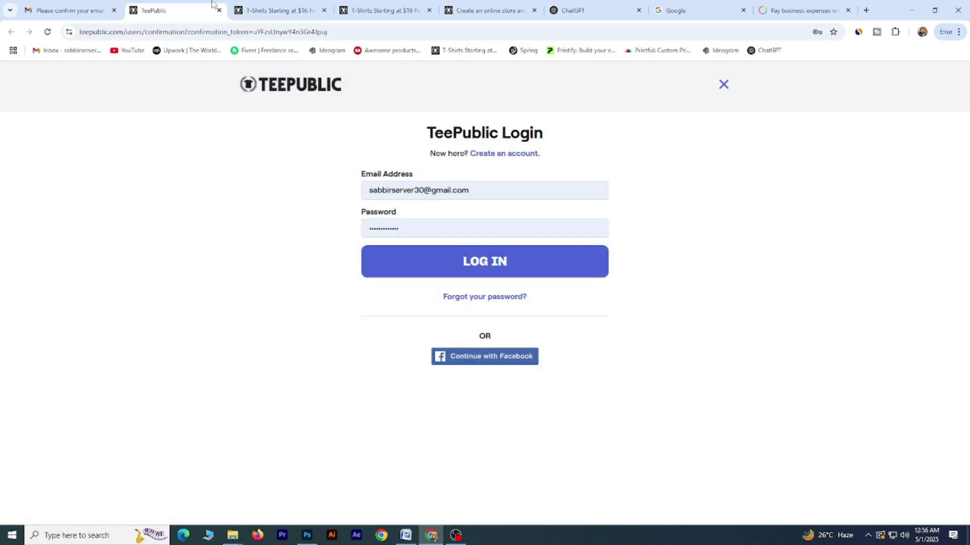
{"action": "left_click", "coordinate": [219, 10]}
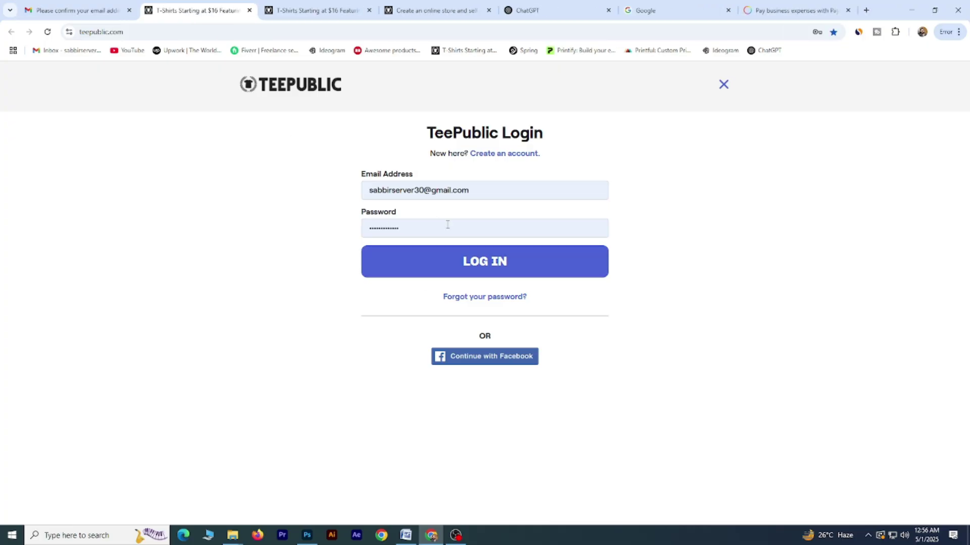
Step: Log in to TeePublic with the saved account email and password
{"action": "left_click", "coordinate": [418, 222]}
{"action": "key", "text": "ctrl+a"}
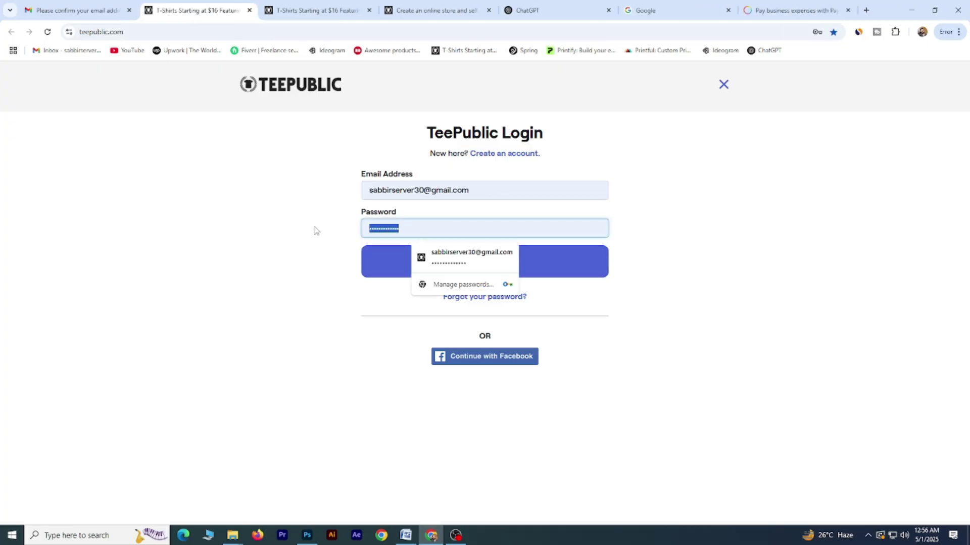
{"action": "left_click", "coordinate": [319, 222]}
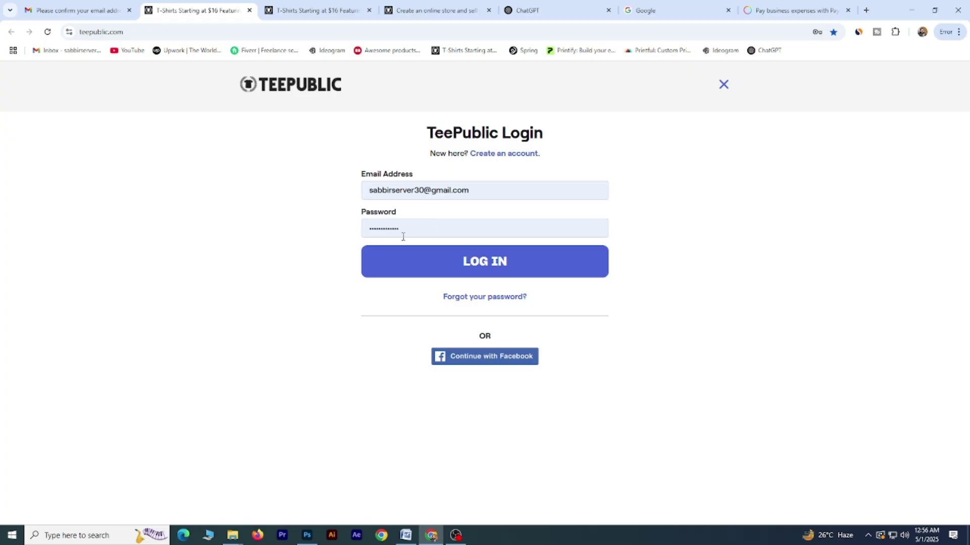
{"action": "left_click", "coordinate": [414, 261]}
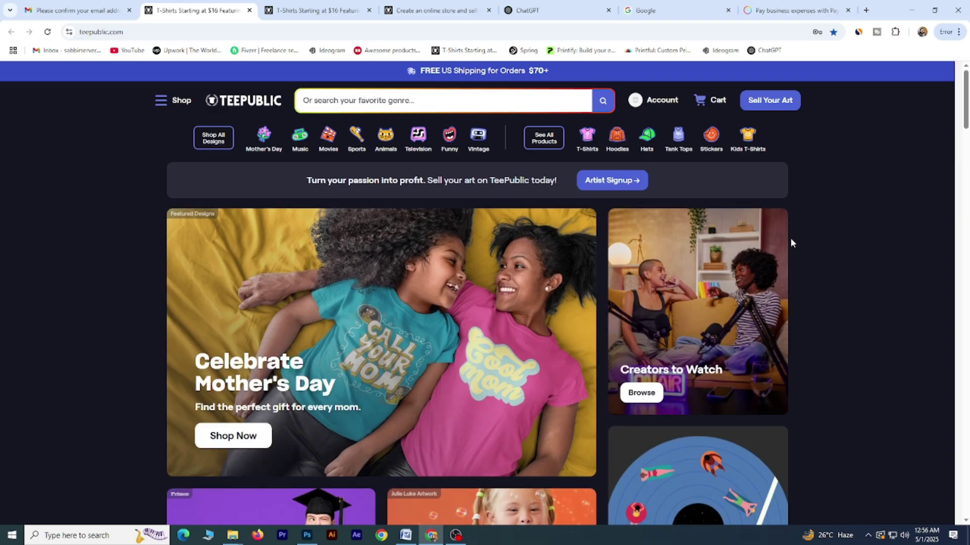
Step: In the account settings, enter a shop username without spaces and save all changes
{"action": "left_click", "coordinate": [669, 101]}
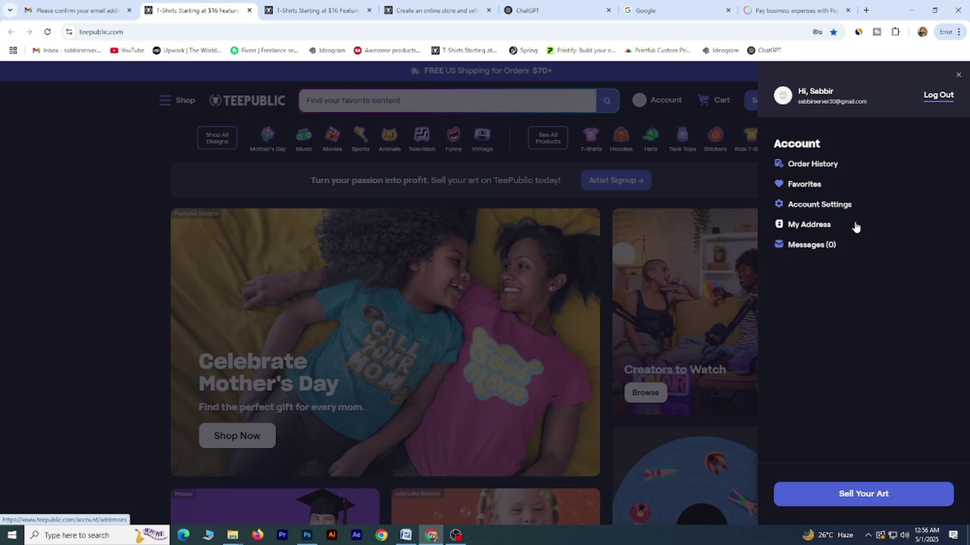
{"action": "left_click", "coordinate": [805, 211]}
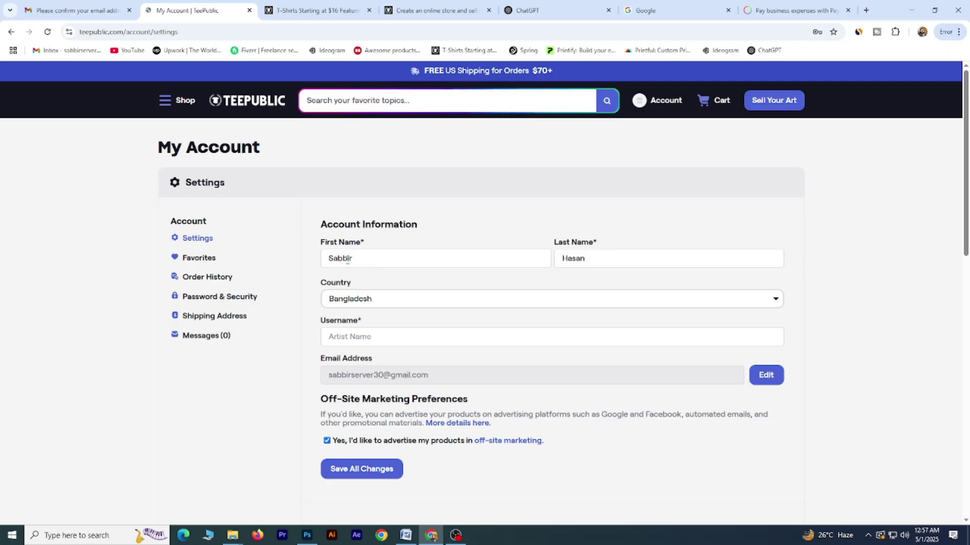
{"action": "left_click", "coordinate": [602, 258]}
{"action": "left_click", "coordinate": [360, 337]}
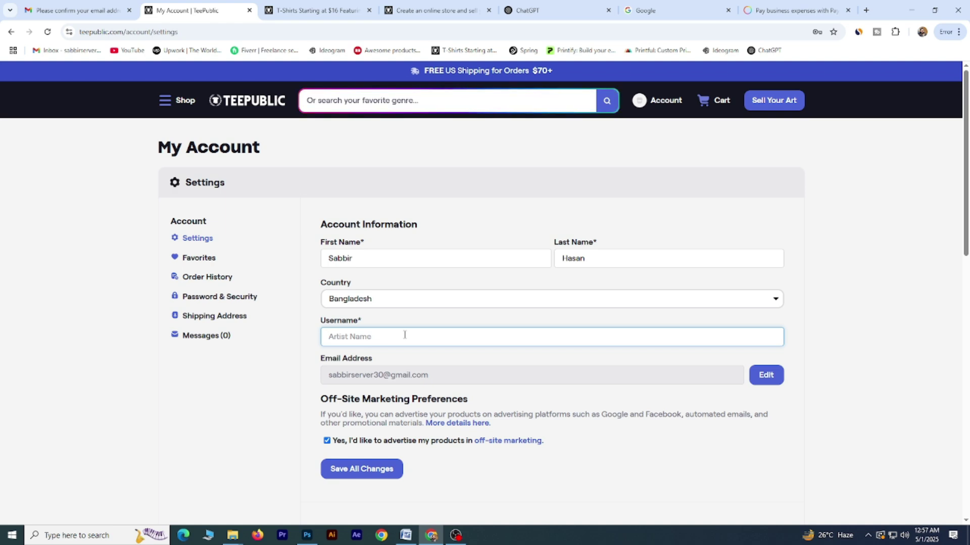
{"action": "key", "text": "Return"}
{"action": "type", "text": "Sabbir Shop"}
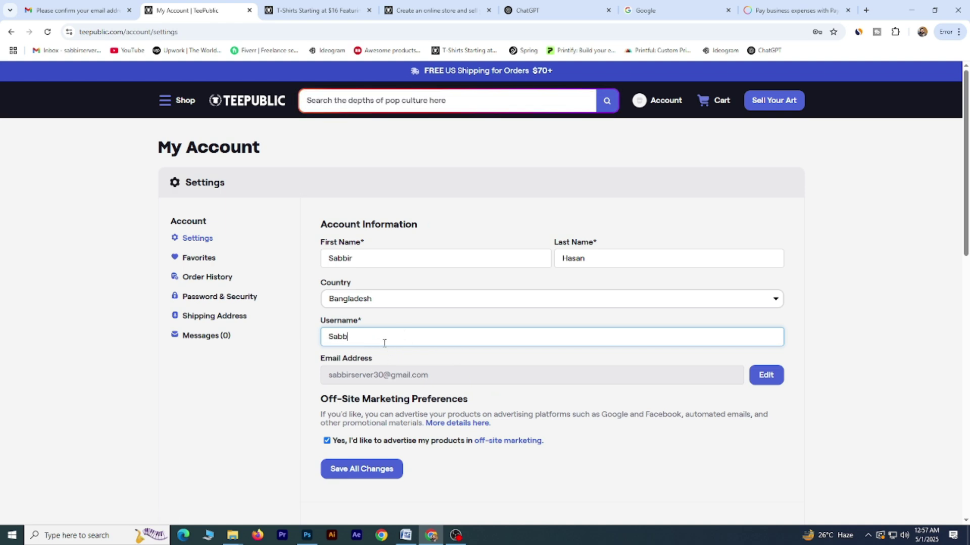
{"action": "left_click", "coordinate": [356, 336]}
{"action": "key", "text": "BackSpace"}
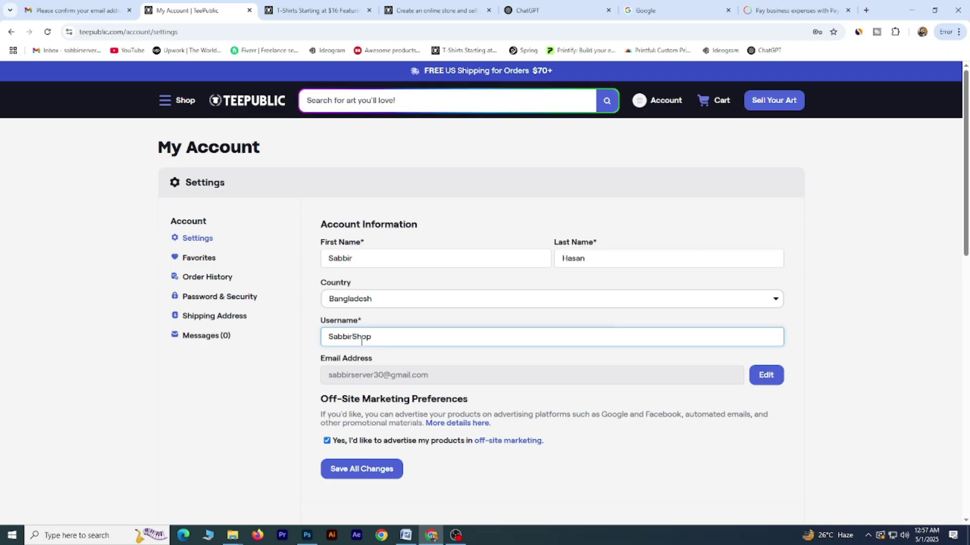
{"action": "left_click", "coordinate": [335, 467]}
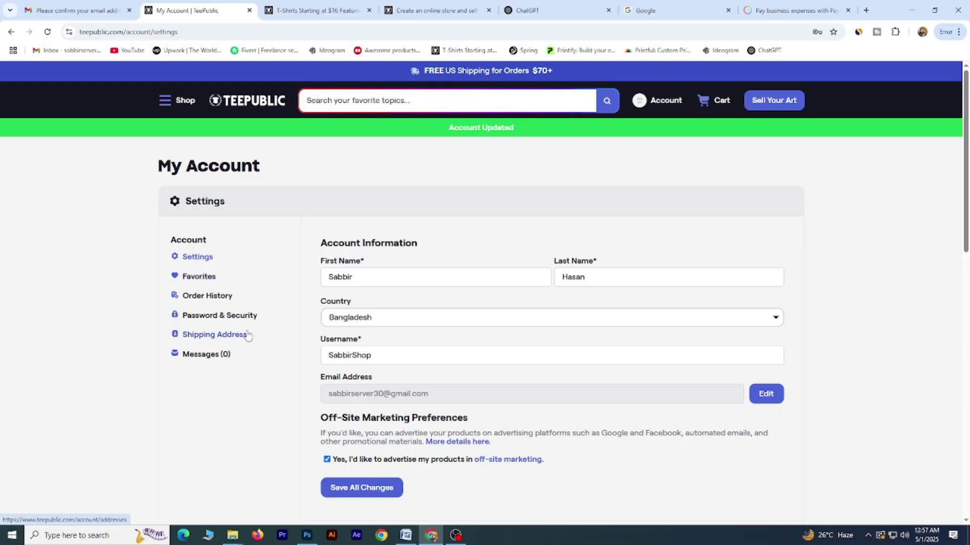
Step: Review the Shipping Address form, the account settings and the account options without changing anything
{"action": "left_click", "coordinate": [234, 341]}
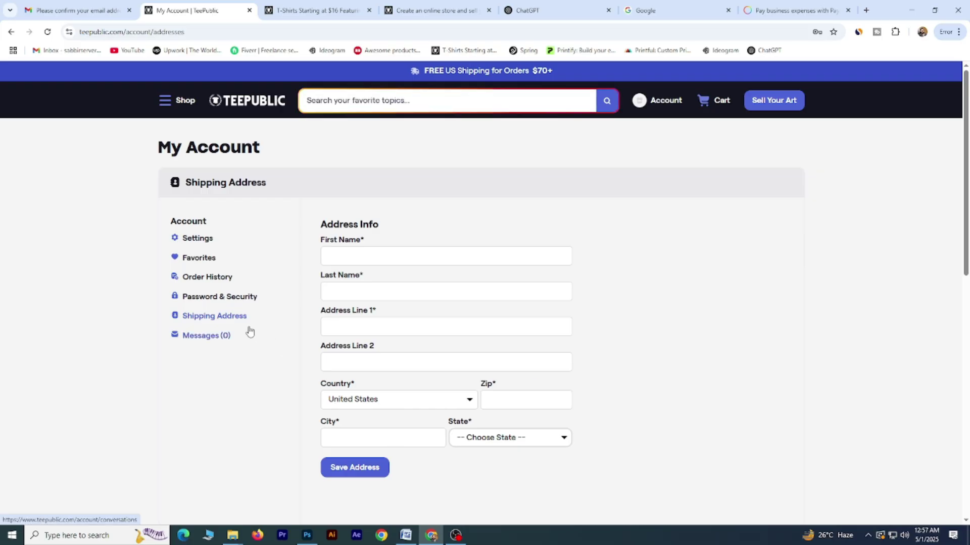
{"action": "left_click", "coordinate": [206, 241]}
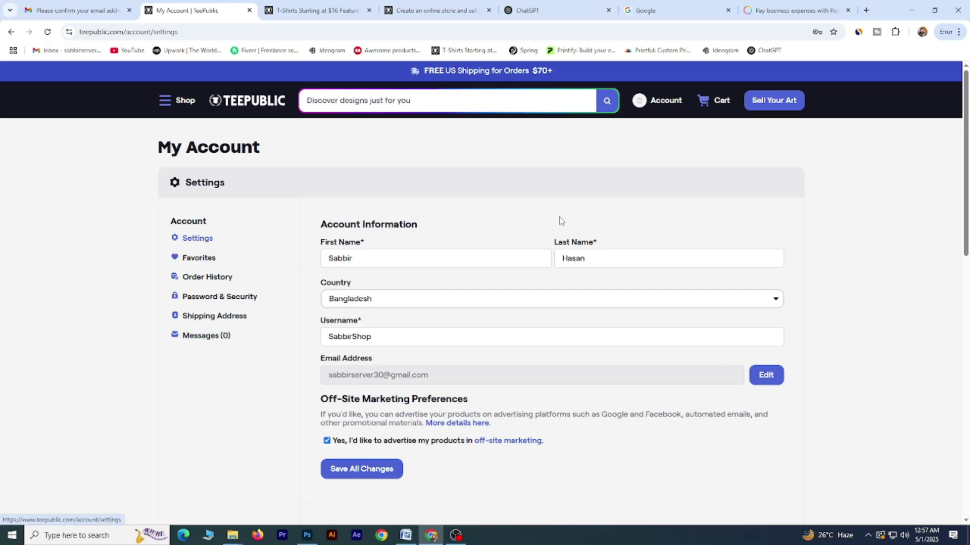
{"action": "left_click", "coordinate": [662, 107]}
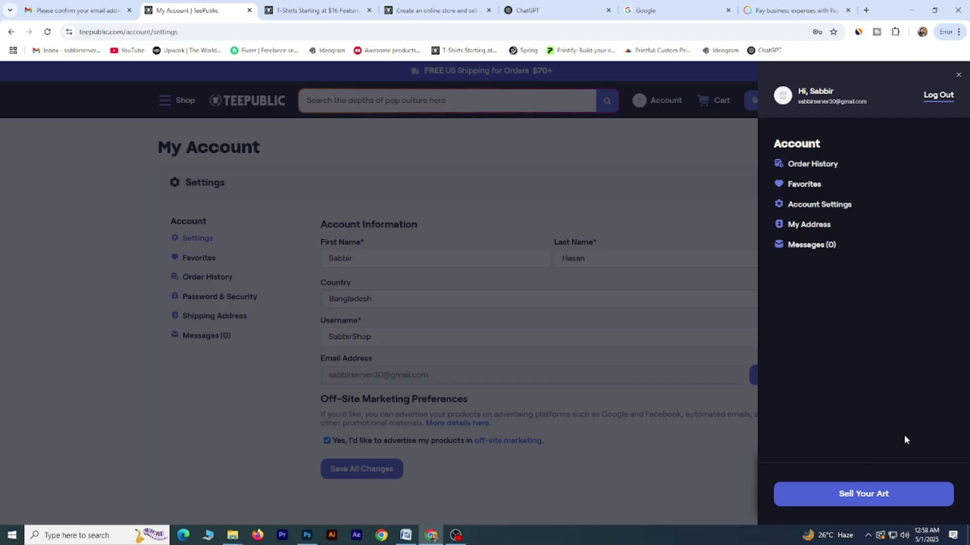
{"action": "left_click", "coordinate": [709, 278]}
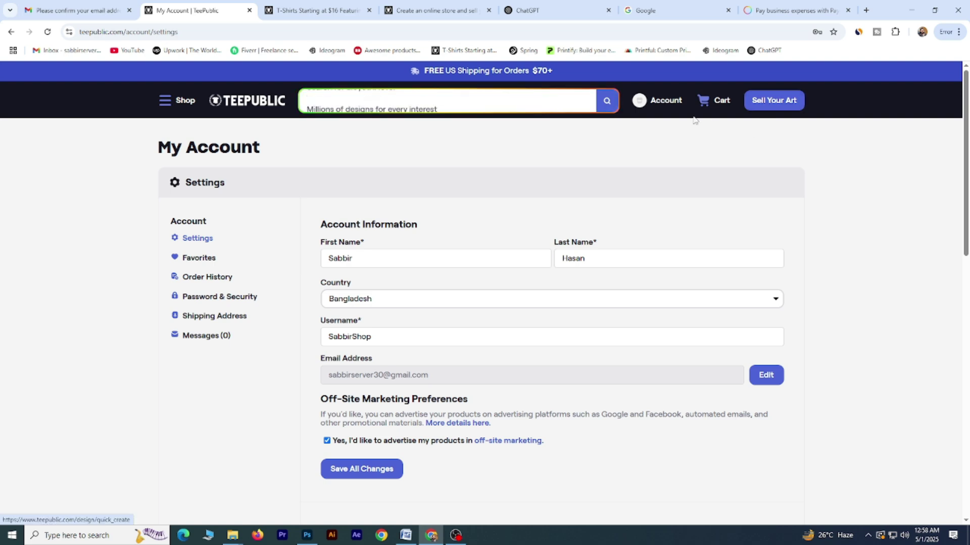
{"action": "left_click", "coordinate": [662, 101]}
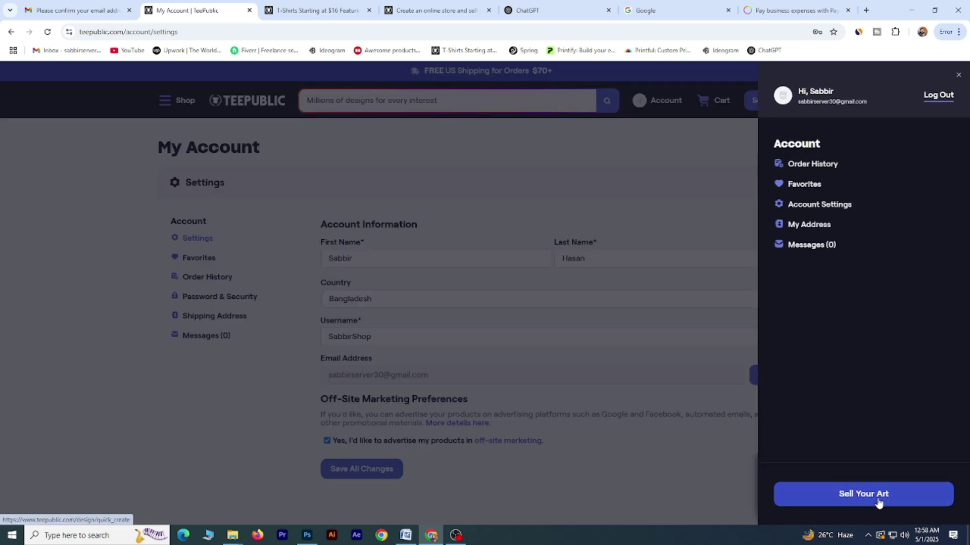
{"action": "left_click", "coordinate": [688, 175]}
Step: Start selling art with Single File Upload and read the storefront naming instructions
{"action": "left_click", "coordinate": [783, 108]}
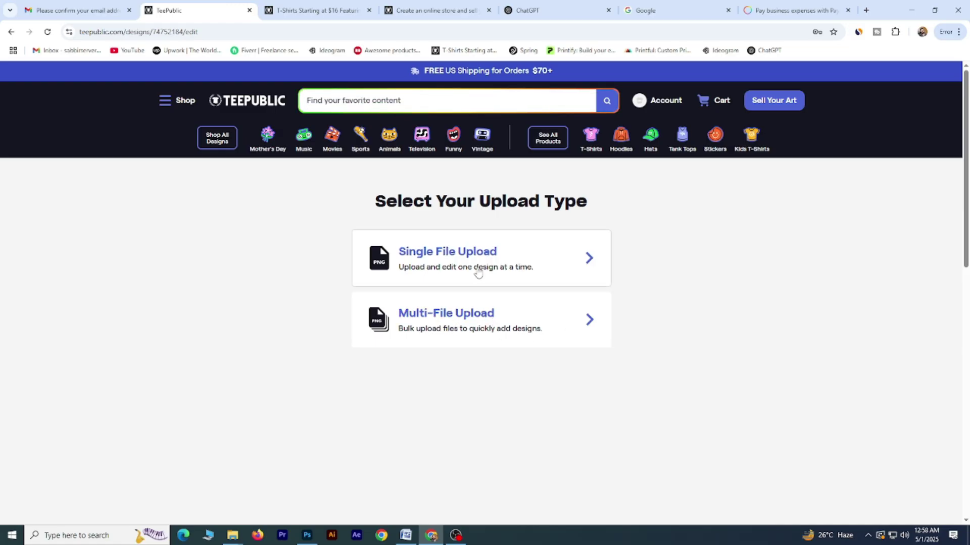
{"action": "left_click", "coordinate": [515, 259]}
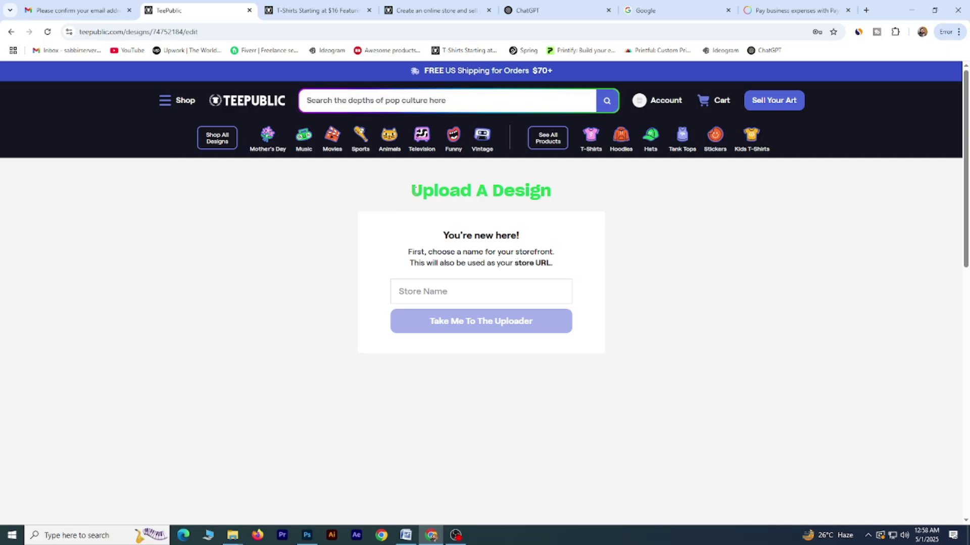
{"action": "left_click_drag", "start_coordinate": [408, 253], "coordinate": [549, 273]}
Step: Enter a store name without spaces for the new storefront
{"action": "left_click", "coordinate": [449, 293]}
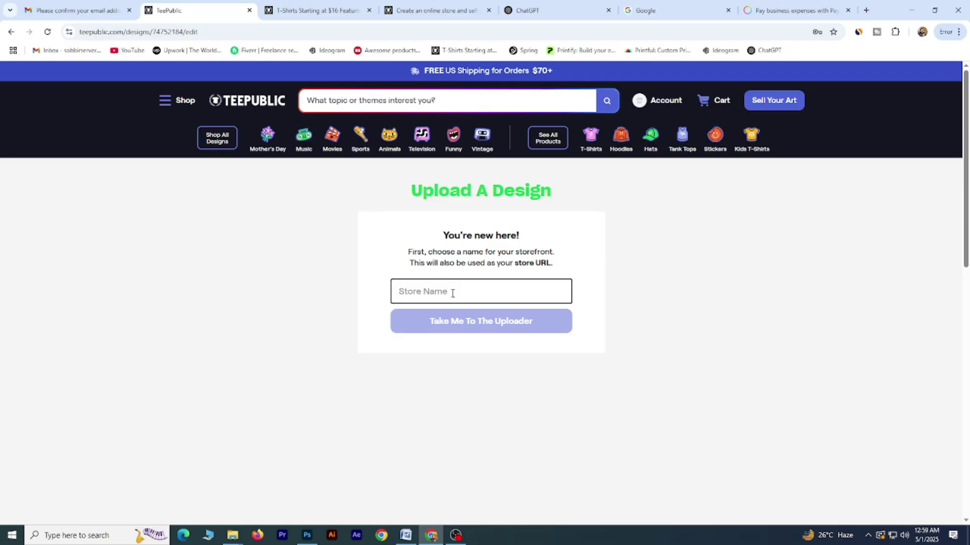
{"action": "type", "text": "Sa"}
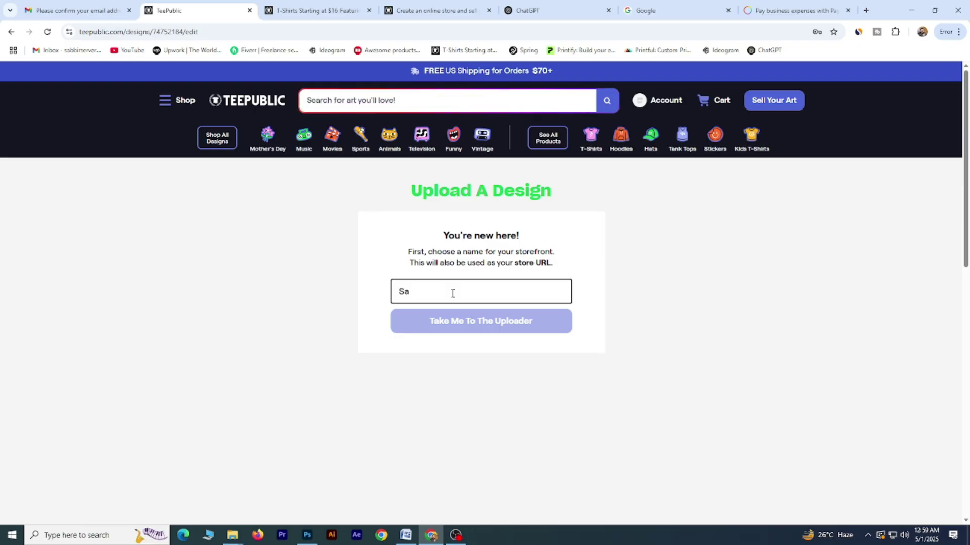
{"action": "type", "text": "bbirVirtual"}
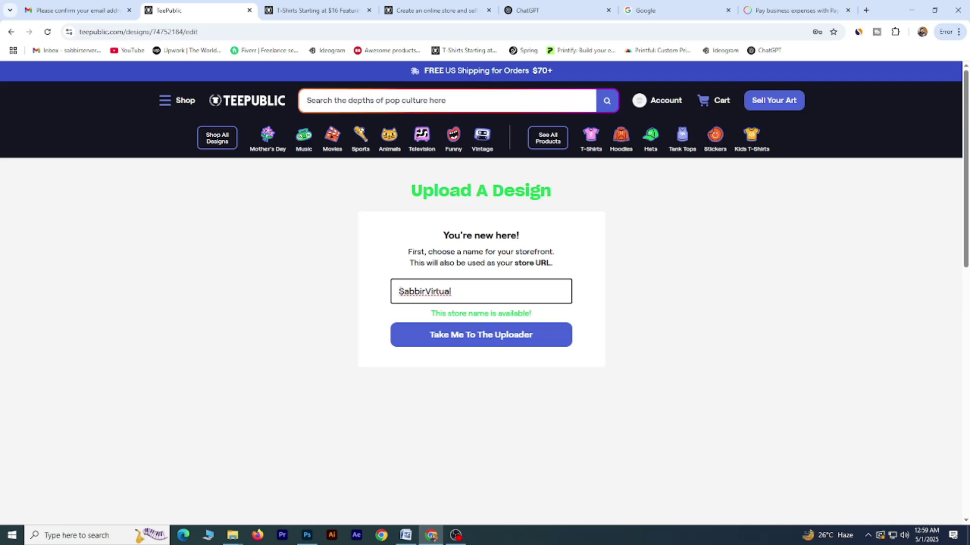
{"action": "mouse_move", "coordinate": [401, 292]}
{"action": "left_mouse_down"}
{"action": "mouse_move", "coordinate": [465, 290]}
{"action": "mouse_move", "coordinate": [392, 291]}
{"action": "left_mouse_up"}
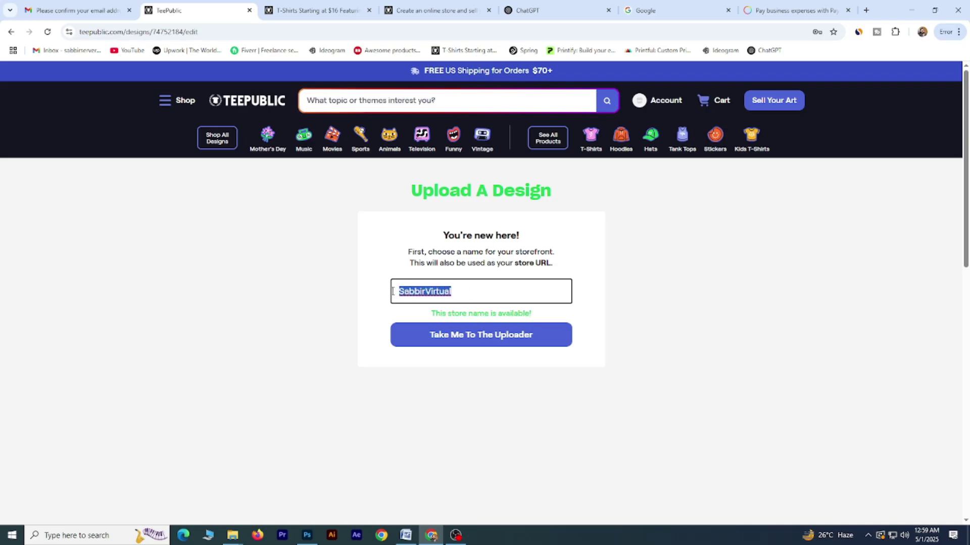
{"action": "left_click", "coordinate": [457, 292]}
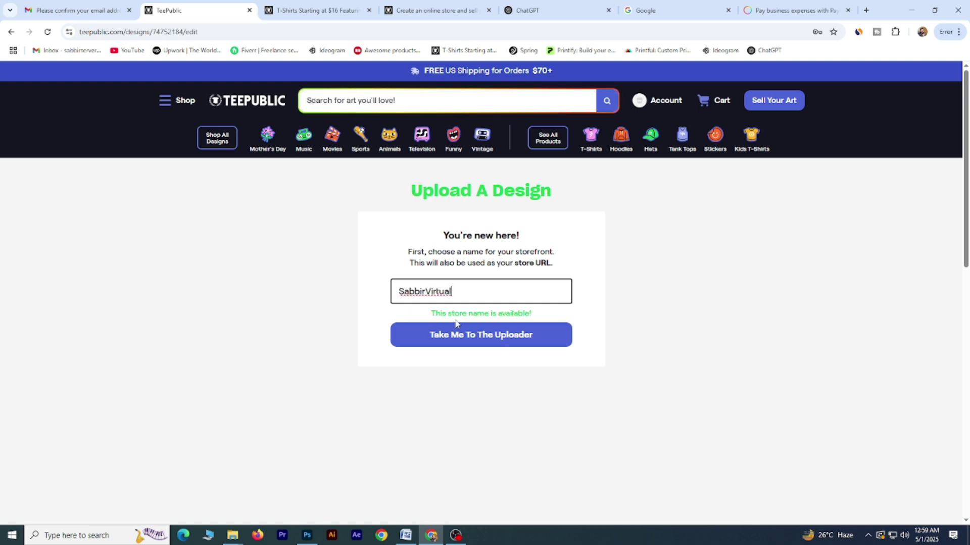
Step: Check the availability of the entered store name, keep it for the storefront and continue to the design uploader
{"action": "mouse_move", "coordinate": [543, 314]}
{"action": "left_mouse_down"}
{"action": "mouse_move", "coordinate": [431, 314]}
{"action": "mouse_move", "coordinate": [542, 316]}
{"action": "left_mouse_up"}
{"action": "left_click", "coordinate": [437, 314]}
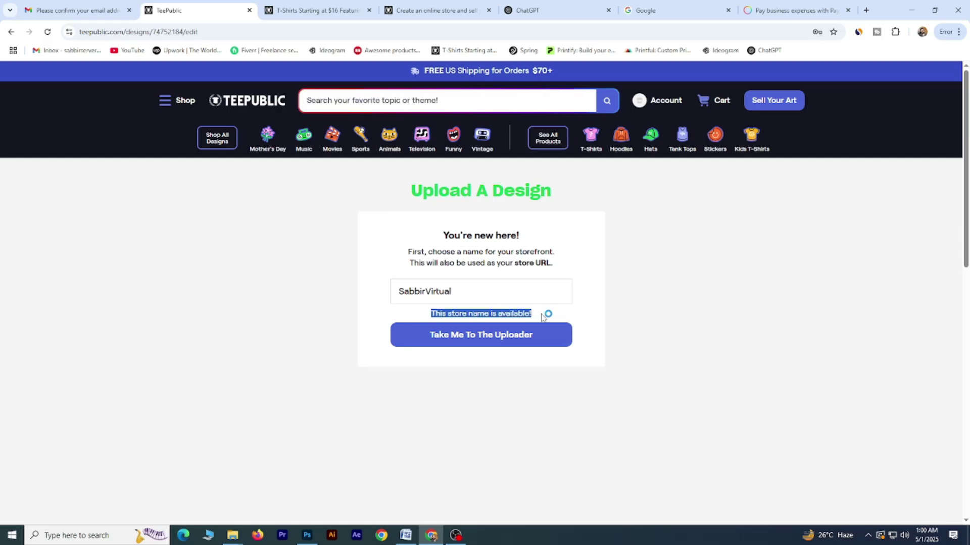
{"action": "left_click", "coordinate": [542, 317]}
{"action": "left_click", "coordinate": [483, 292]}
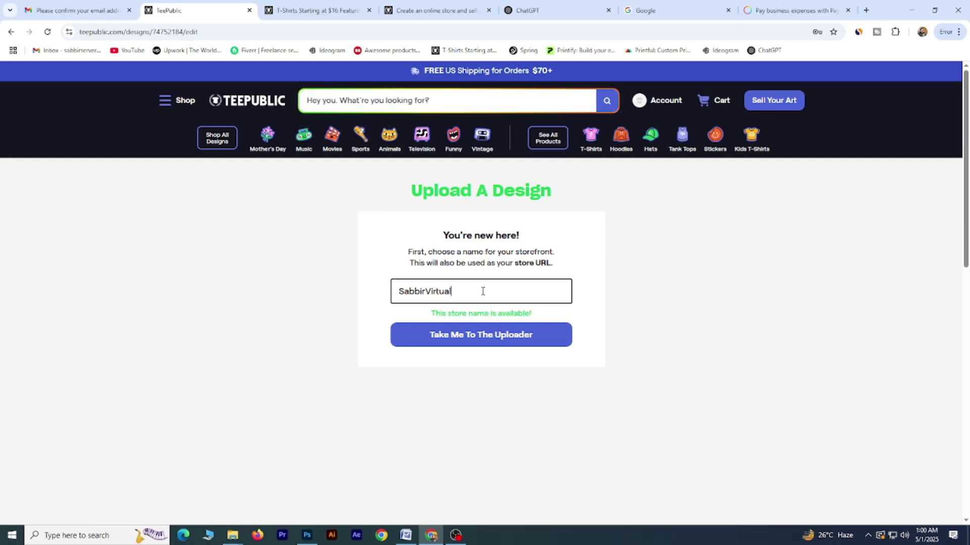
{"action": "left_click", "coordinate": [543, 318]}
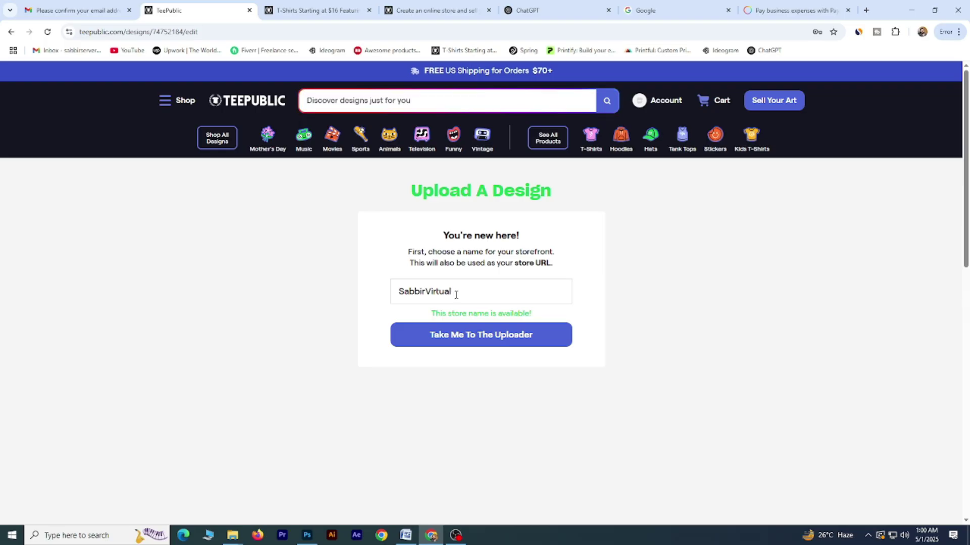
{"action": "left_click_drag", "start_coordinate": [455, 291], "coordinate": [396, 293]}
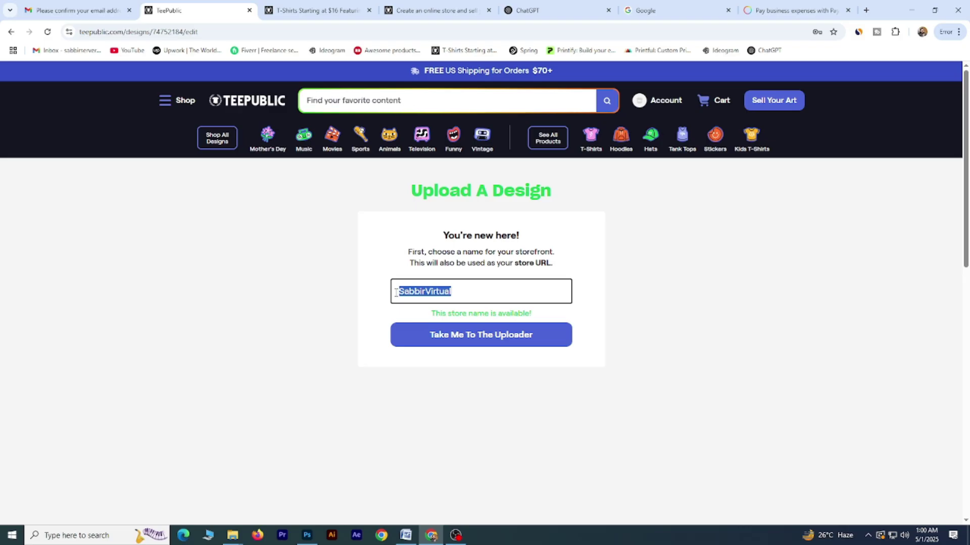
{"action": "left_click", "coordinate": [396, 293]}
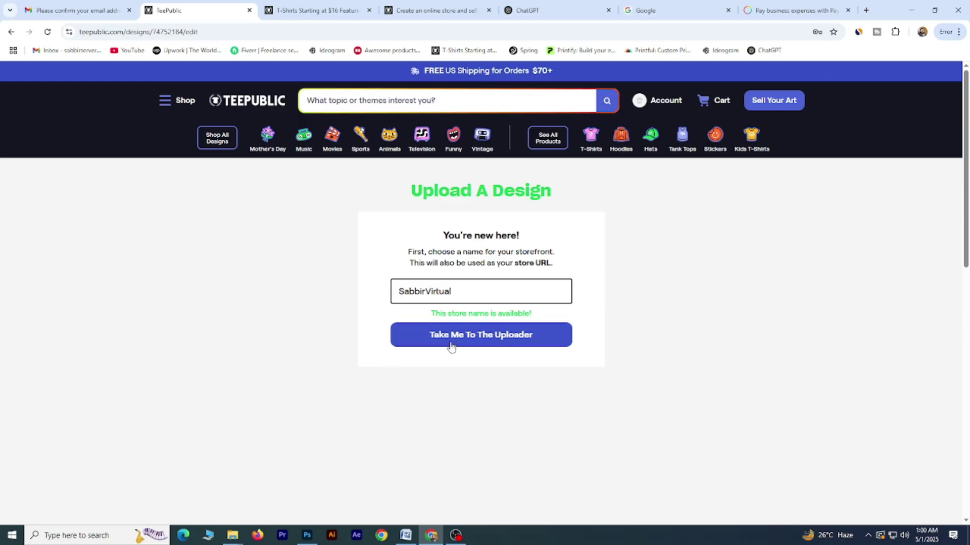
{"action": "left_click", "coordinate": [484, 339]}
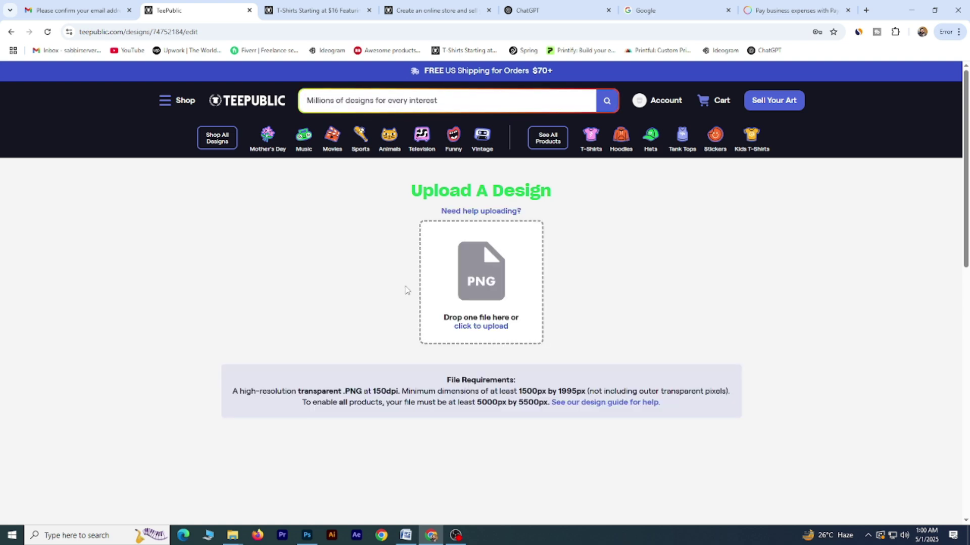
Step: Try to upload the Eagle (10) image from the T-Shirt Design folder in Downloads as the design artwork
{"action": "left_click", "coordinate": [485, 289]}
{"action": "left_click", "coordinate": [126, 101]}
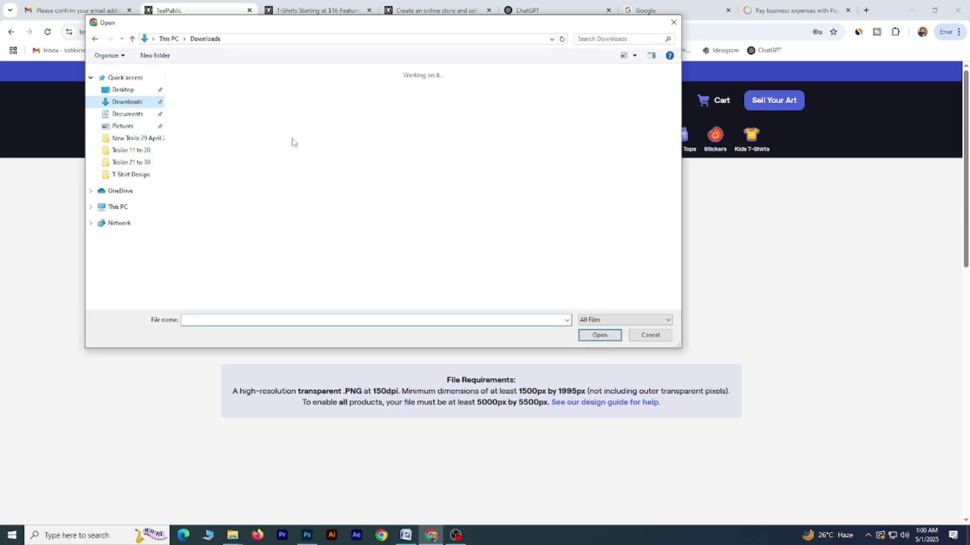
{"action": "double_click", "coordinate": [202, 111]}
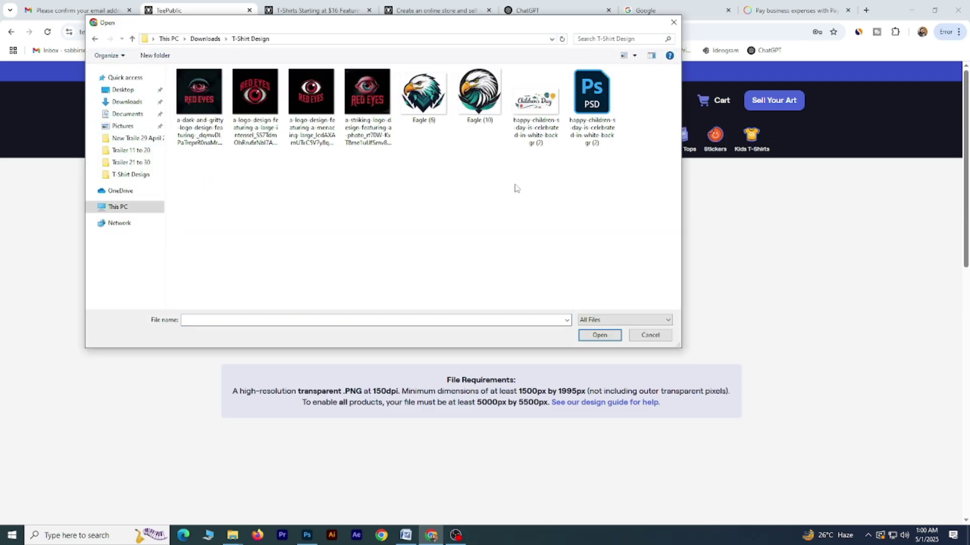
{"action": "left_click", "coordinate": [483, 108]}
{"action": "double_click", "coordinate": [482, 110]}
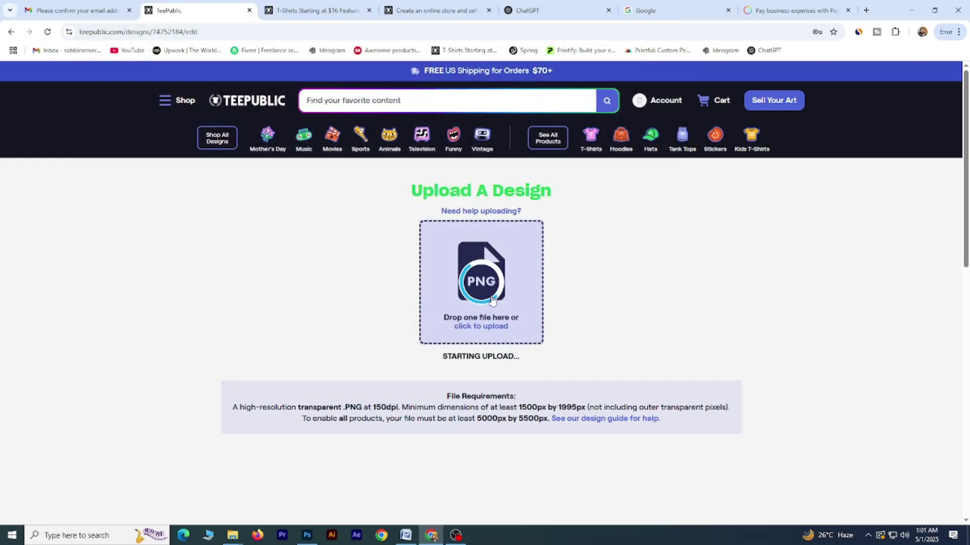
Step: Read the file requirements for resolution, minimum pixel dimensions and the size needed to enable all products
{"action": "scroll", "coordinate": [329, 393], "scroll_direction": "down", "scroll_amount": 1}
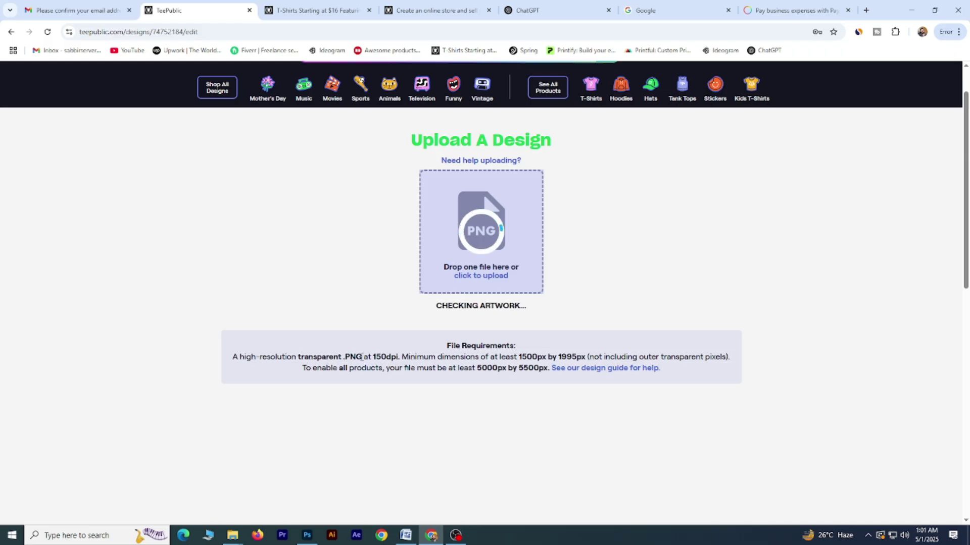
{"action": "left_click_drag", "start_coordinate": [378, 357], "coordinate": [388, 359]}
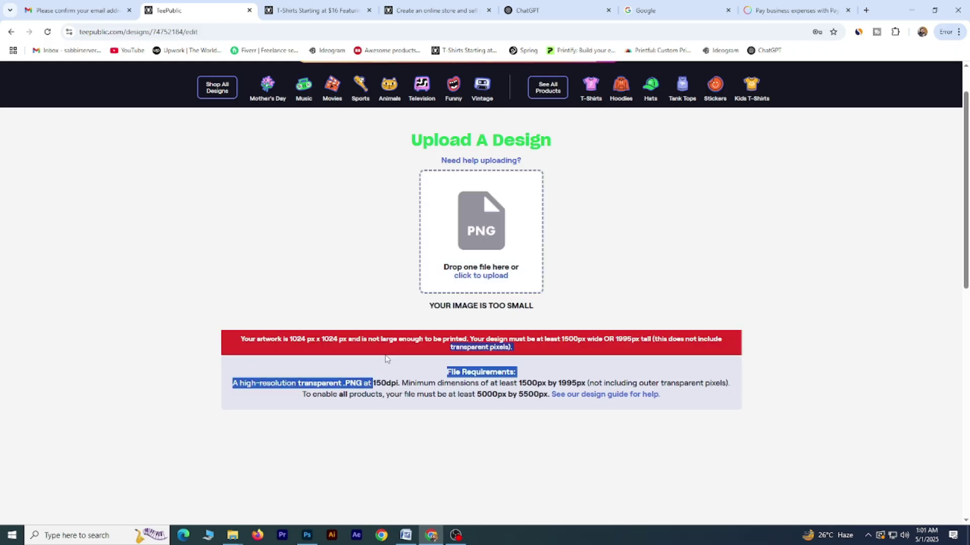
{"action": "left_click", "coordinate": [413, 359]}
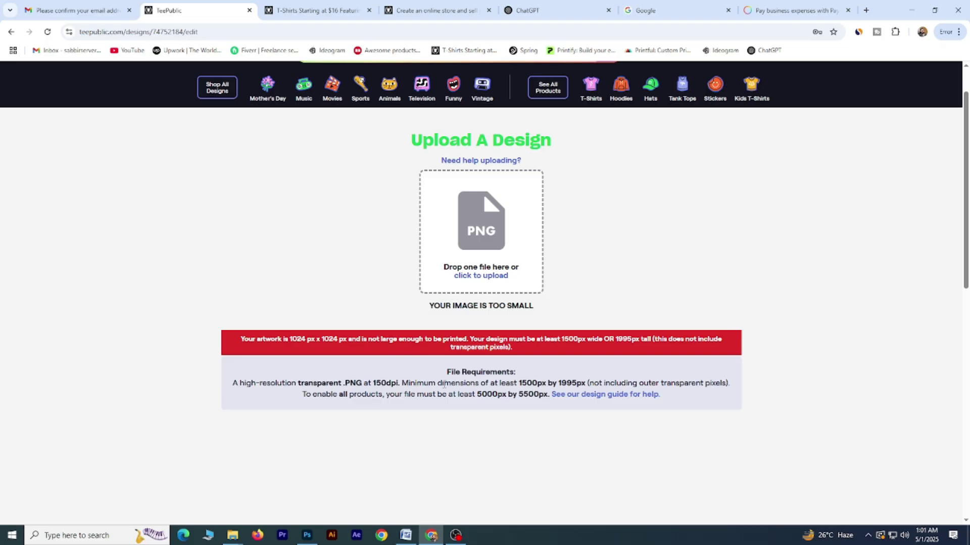
{"action": "left_click_drag", "start_coordinate": [518, 384], "coordinate": [580, 382]}
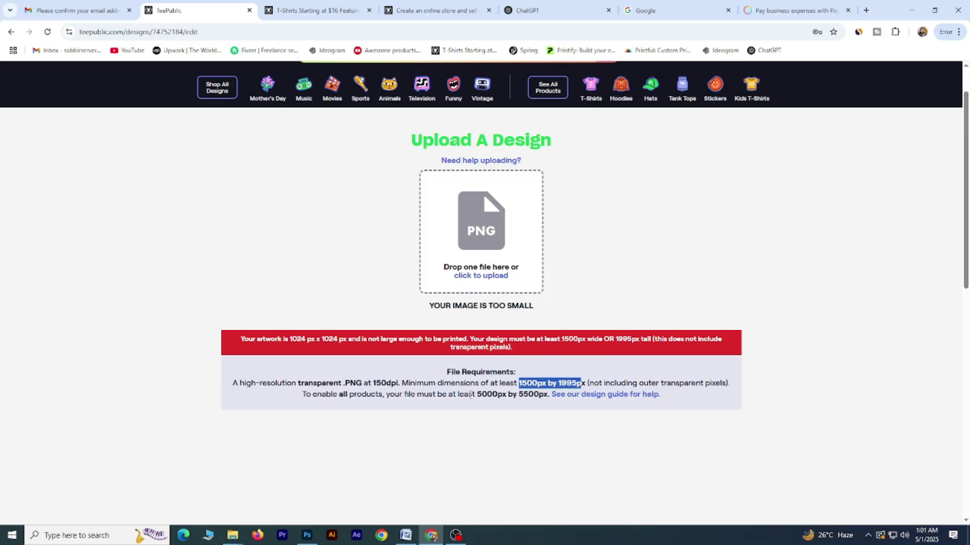
{"action": "left_click_drag", "start_coordinate": [475, 395], "coordinate": [549, 391]}
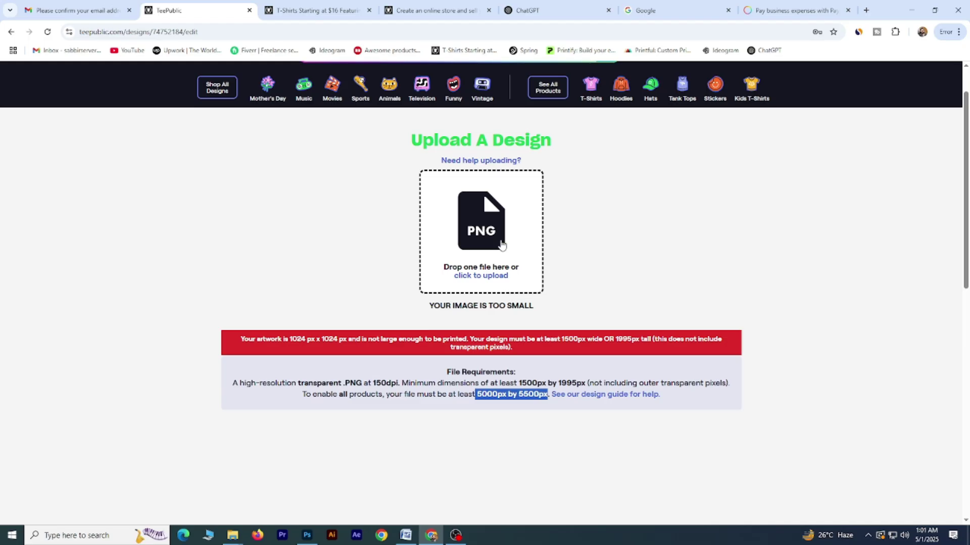
{"action": "left_click_drag", "start_coordinate": [476, 394], "coordinate": [547, 395]}
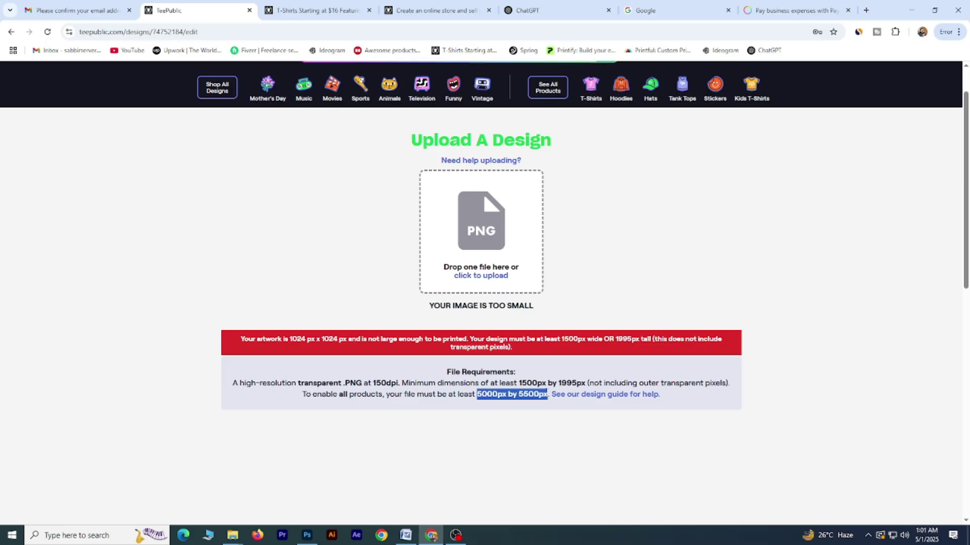
{"action": "left_click", "coordinate": [514, 395]}
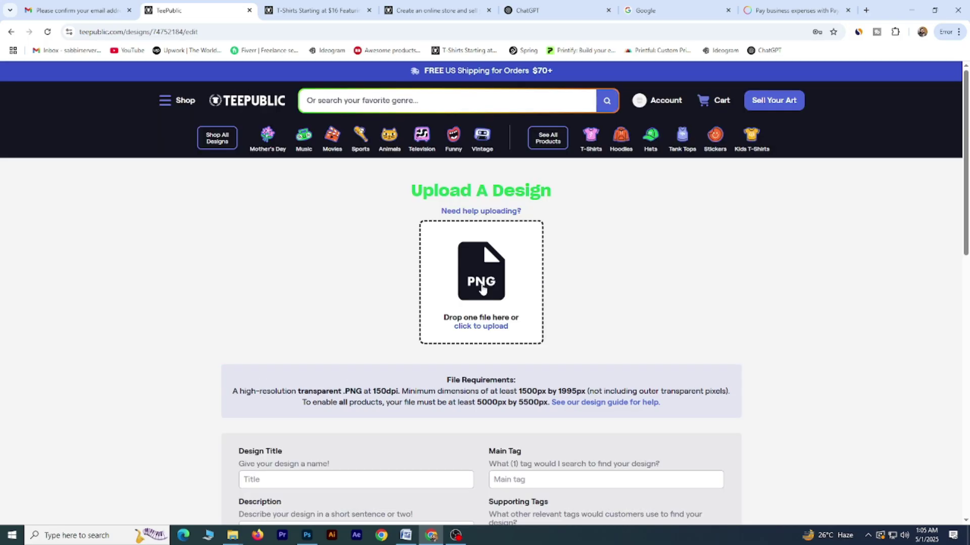
Step: Upload the "happy childrens day is celebrated in white" image from the T-Shirt Design folder as the design artwork
{"action": "left_click", "coordinate": [482, 289]}
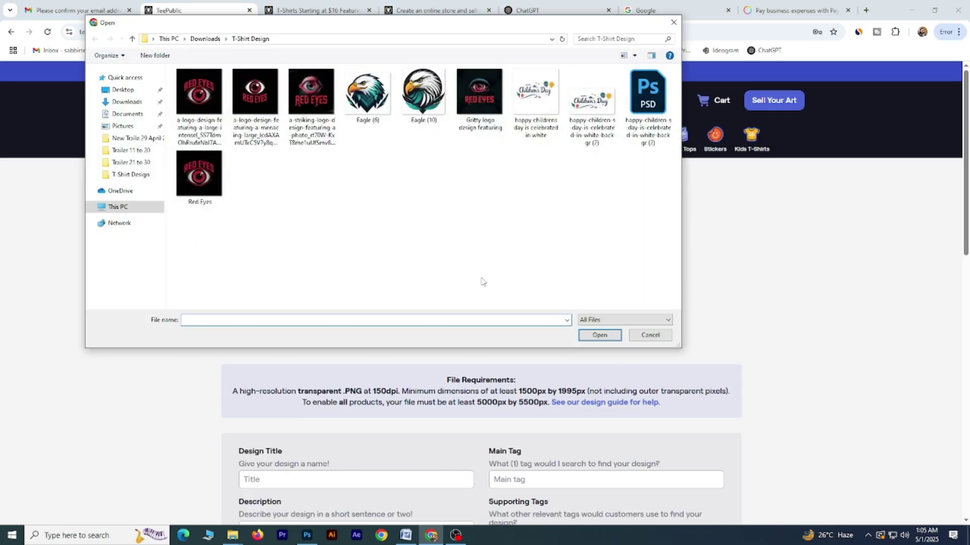
{"action": "double_click", "coordinate": [536, 96]}
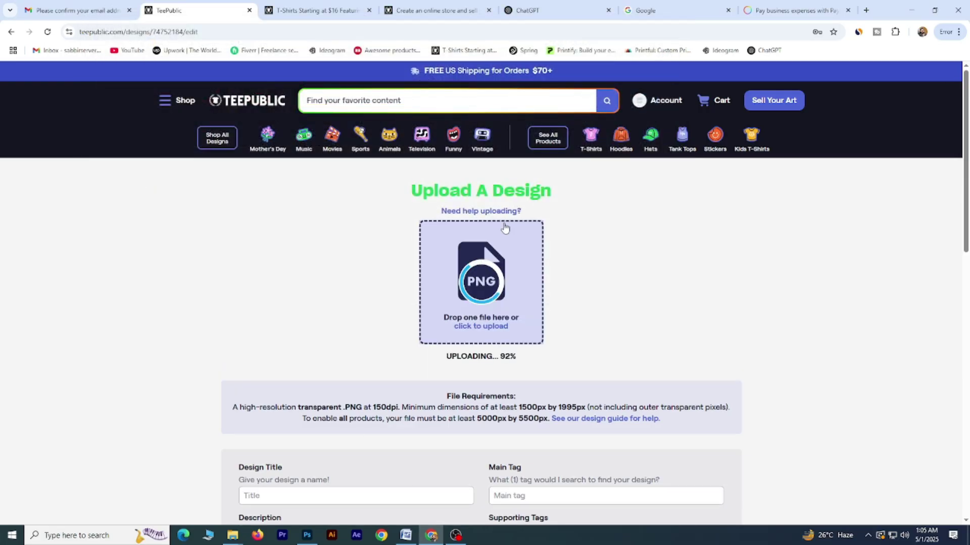
{"action": "scroll", "coordinate": [403, 340], "scroll_direction": "down", "scroll_amount": 6}
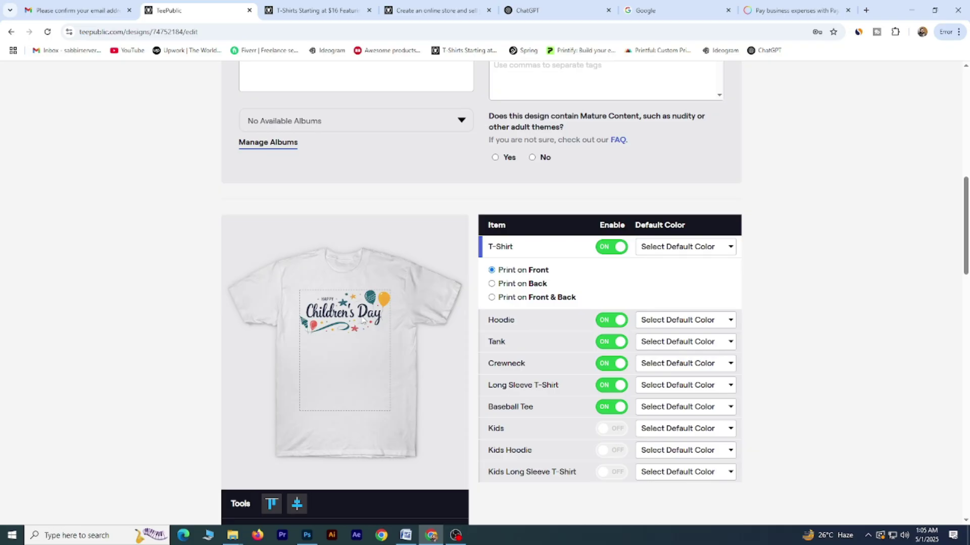
Step: Examine how the Children's Day design looks on stickers, hats and apparel, and review the product options
{"action": "scroll", "coordinate": [355, 306], "scroll_direction": "down", "scroll_amount": 1}
{"action": "scroll", "coordinate": [342, 281], "scroll_direction": "down", "scroll_amount": 10}
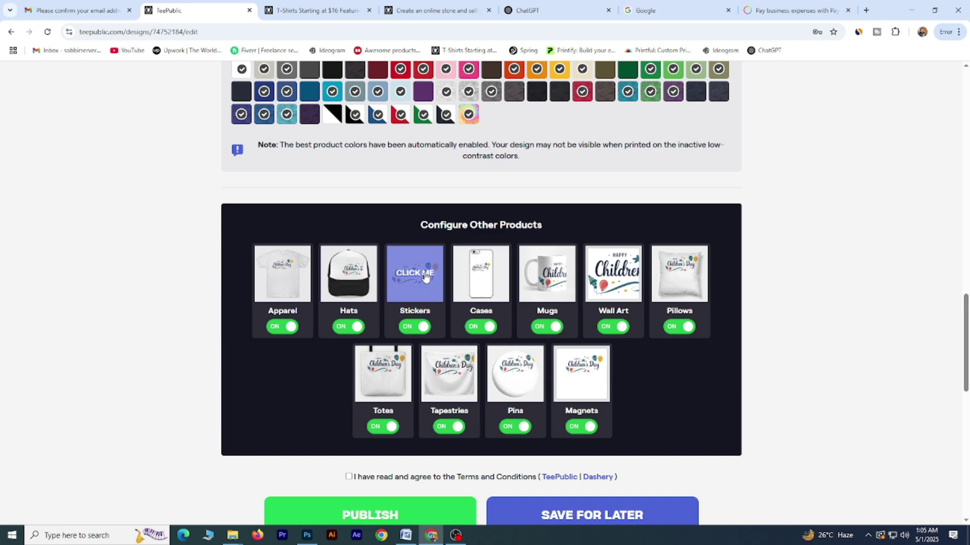
{"action": "left_click", "coordinate": [420, 278]}
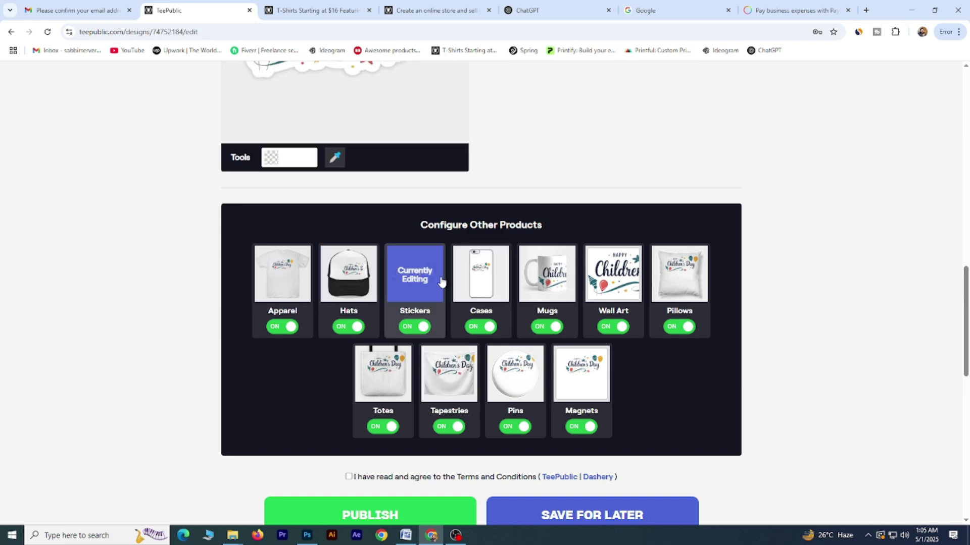
{"action": "scroll", "coordinate": [410, 214], "scroll_direction": "up", "scroll_amount": 3}
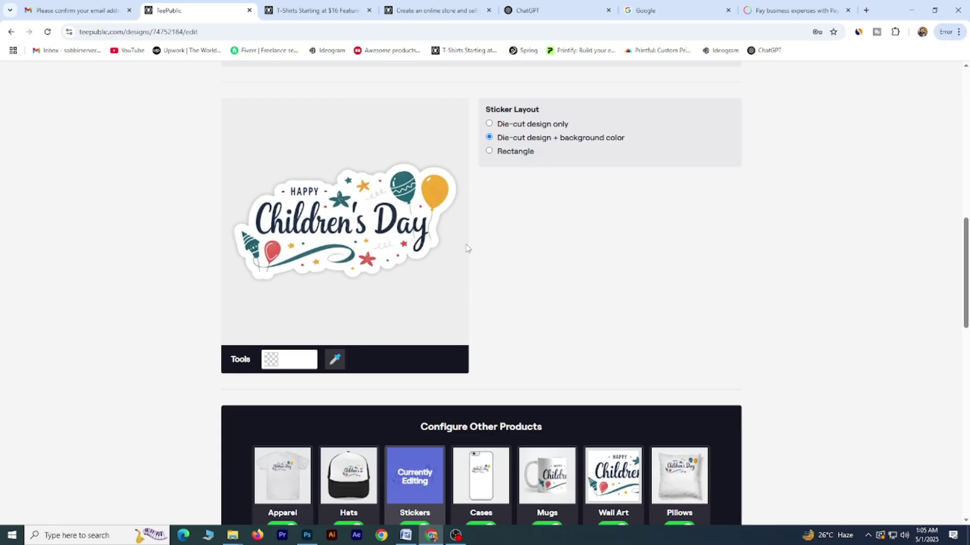
{"action": "scroll", "coordinate": [465, 248], "scroll_direction": "down", "scroll_amount": 2}
{"action": "left_click", "coordinate": [344, 379]}
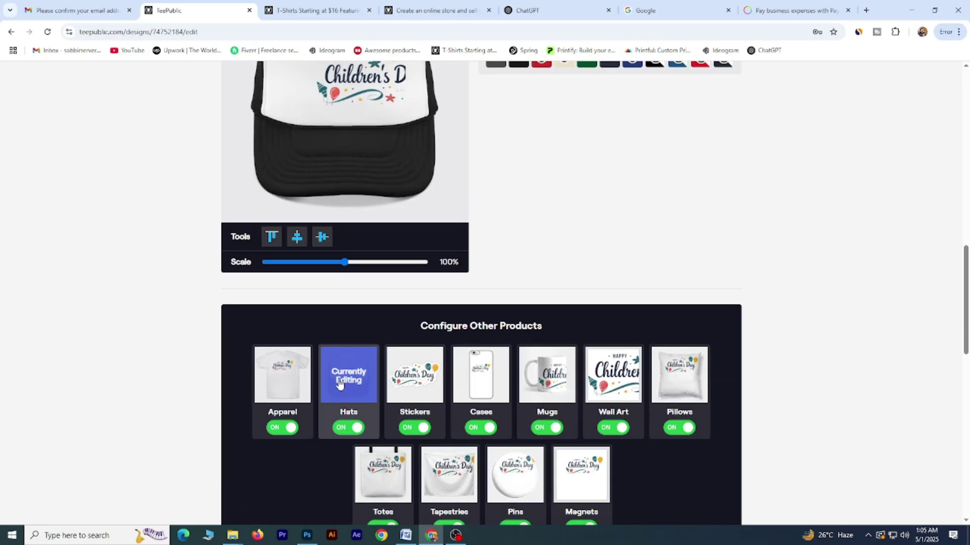
{"action": "scroll", "coordinate": [506, 228], "scroll_direction": "up", "scroll_amount": 10}
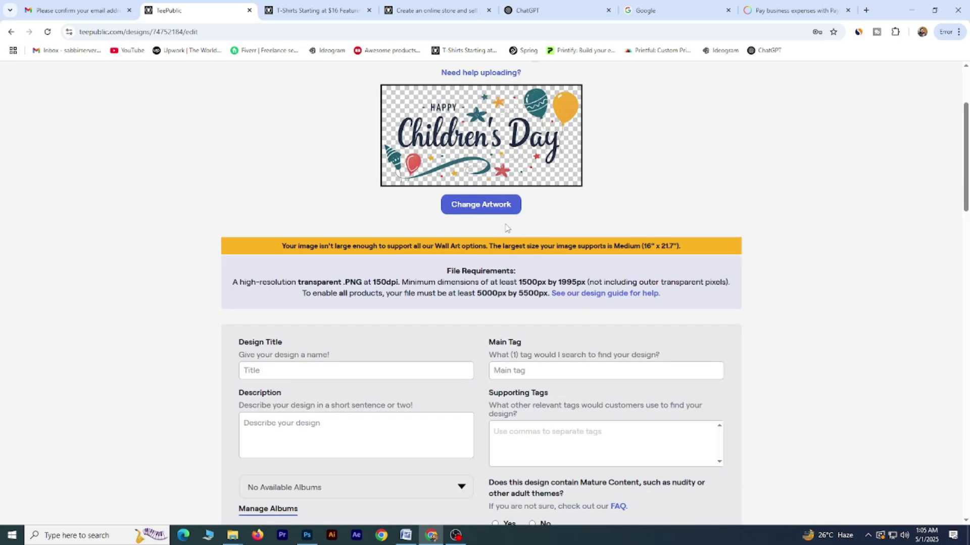
{"action": "scroll", "coordinate": [507, 228], "scroll_direction": "down", "scroll_amount": 14}
{"action": "left_click", "coordinate": [293, 270]}
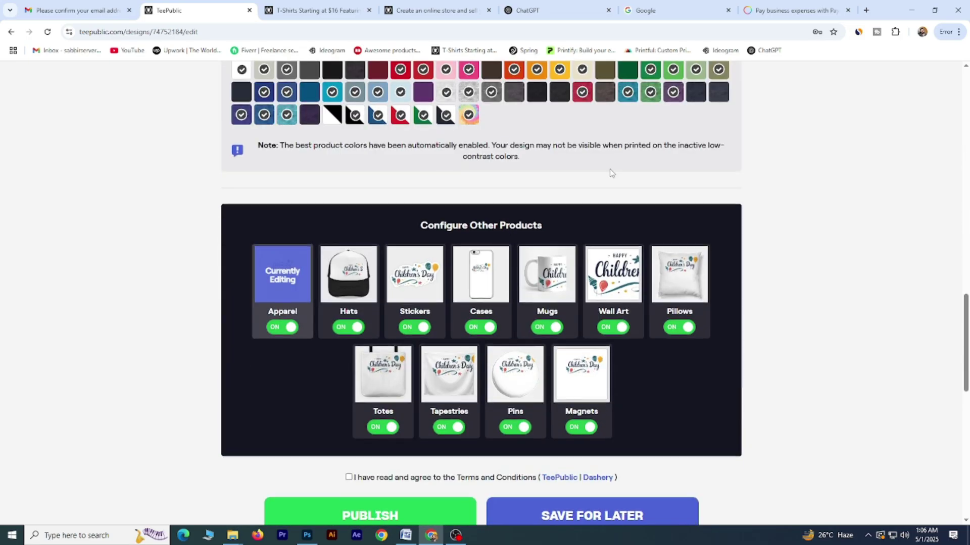
{"action": "scroll", "coordinate": [612, 173], "scroll_direction": "up", "scroll_amount": 14}
{"action": "scroll", "coordinate": [510, 187], "scroll_direction": "down", "scroll_amount": 5}
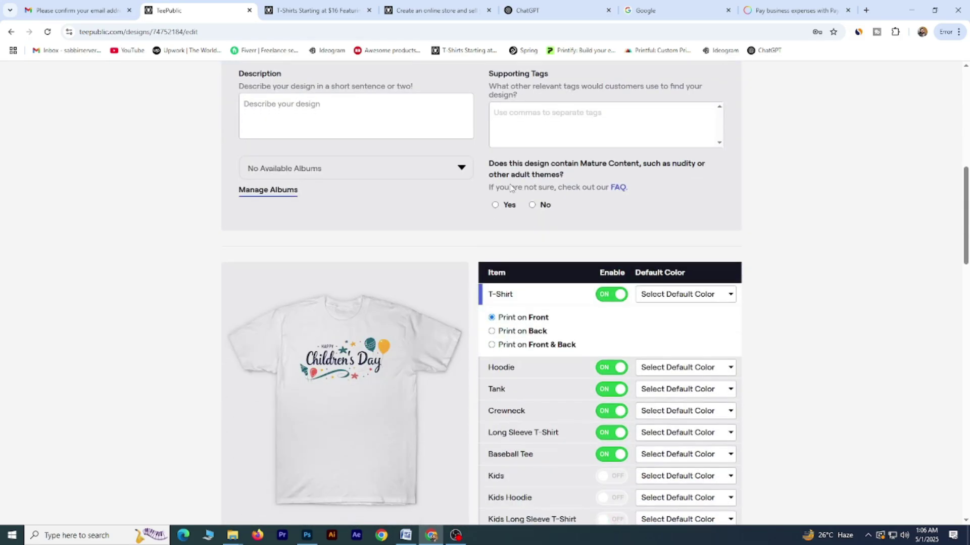
Step: Move the design slightly lower on the T-shirt's front and set the T-shirt's default color to White
{"action": "left_click_drag", "start_coordinate": [348, 266], "coordinate": [348, 276]}
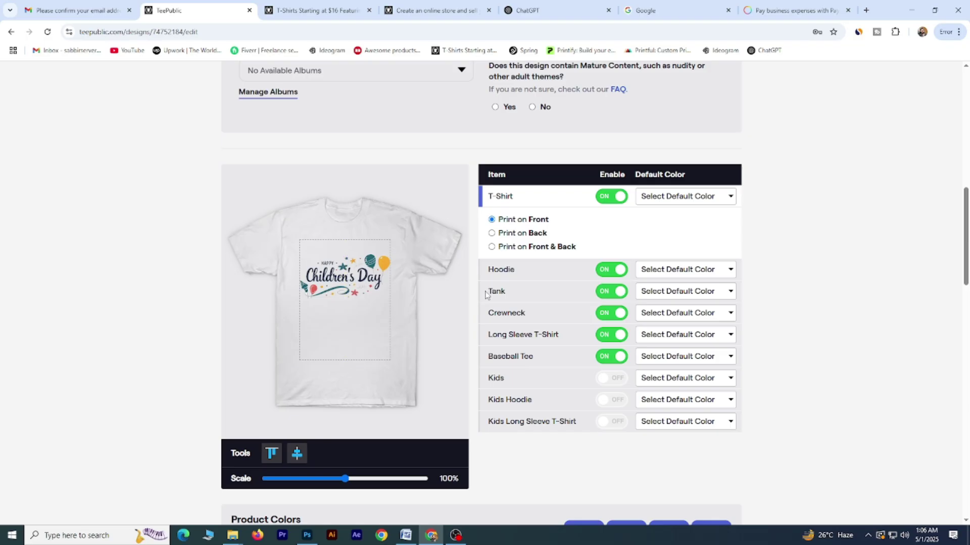
{"action": "left_click", "coordinate": [688, 201]}
{"action": "left_click", "coordinate": [691, 227]}
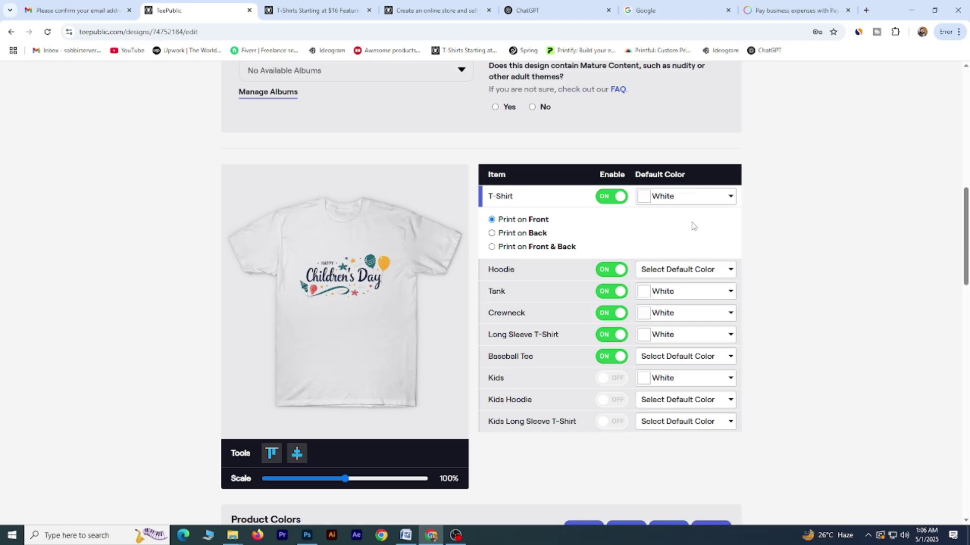
{"action": "left_click", "coordinate": [684, 197]}
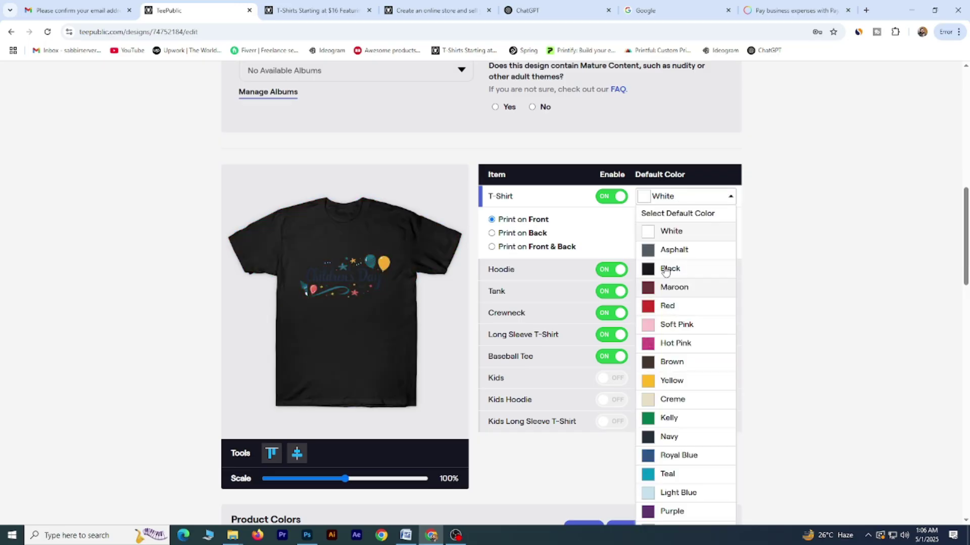
{"action": "left_click", "coordinate": [661, 233]}
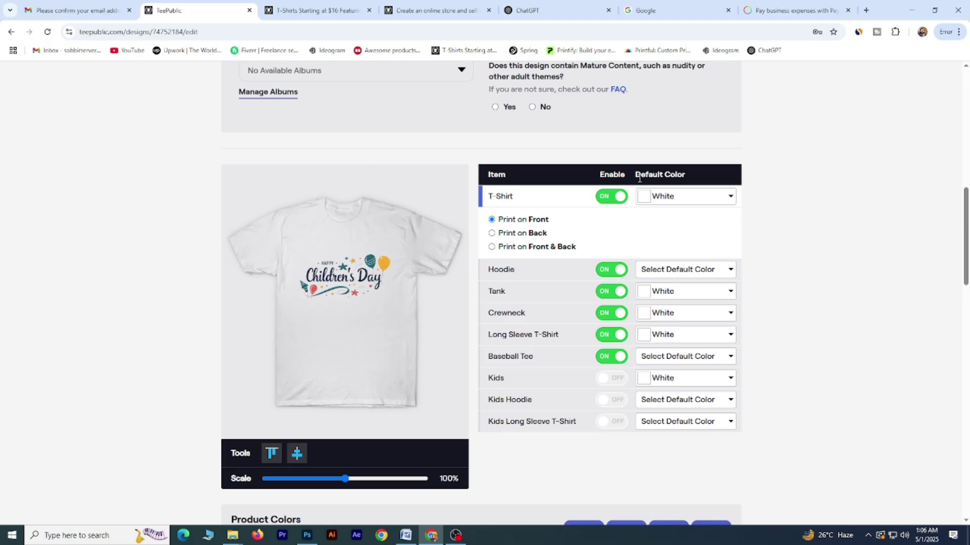
Step: Set the hoodie's default color to Vintage Heather and disable the hoodie for this design
{"action": "scroll", "coordinate": [664, 204], "scroll_direction": "down", "scroll_amount": 2}
{"action": "left_click", "coordinate": [538, 173]}
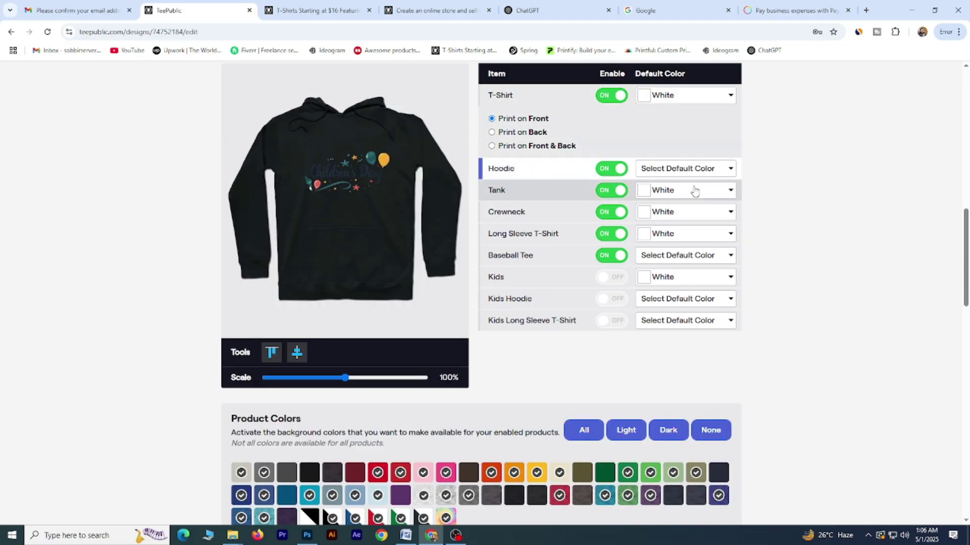
{"action": "left_click", "coordinate": [693, 169]}
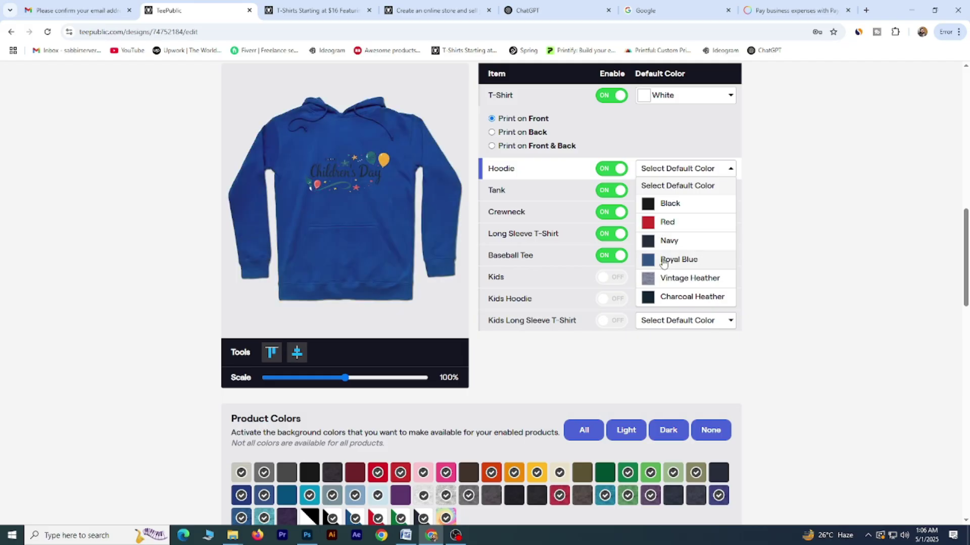
{"action": "left_click", "coordinate": [654, 283]}
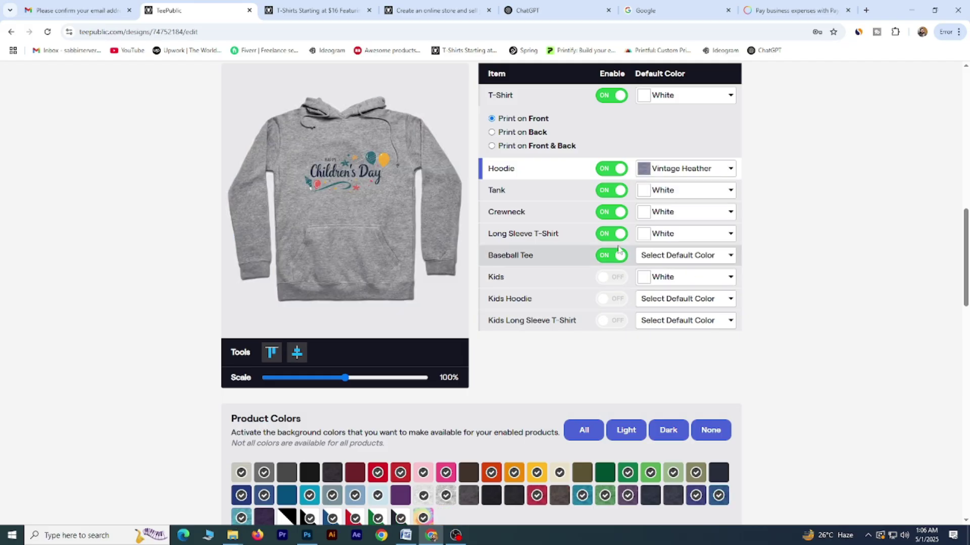
{"action": "left_click", "coordinate": [608, 171]}
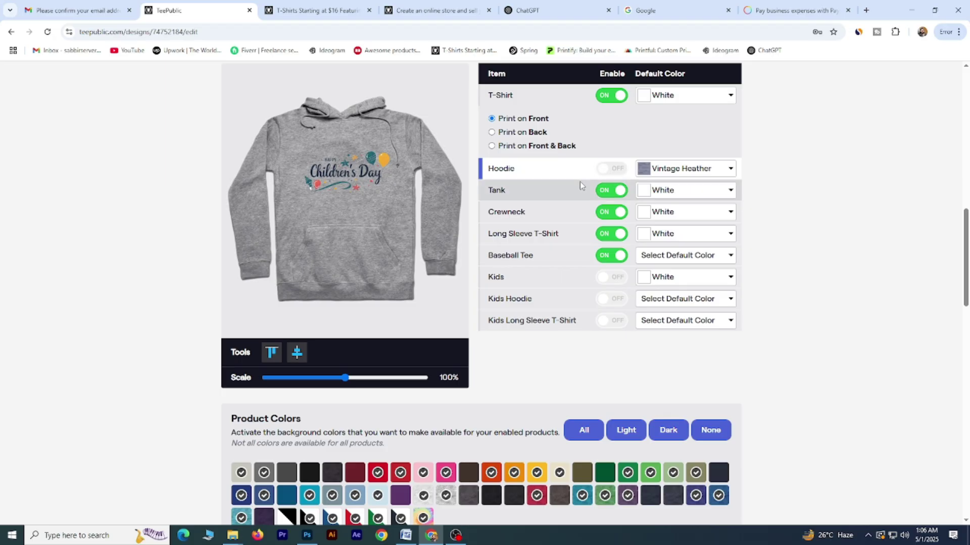
Step: Check the design on the tank, crewneck and long sleeve T-shirt, and set the Baseball Tee's default color to White/Royal
{"action": "left_click", "coordinate": [541, 196]}
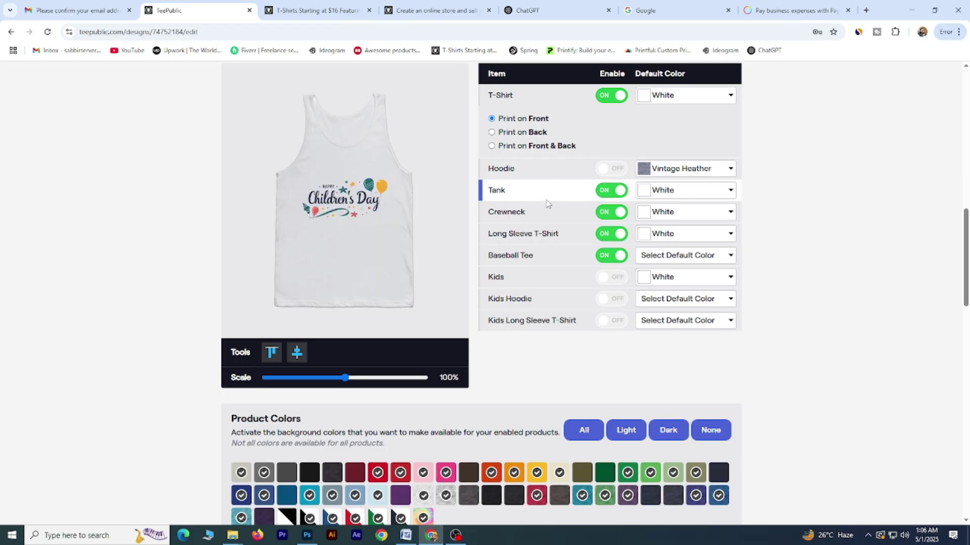
{"action": "left_click", "coordinate": [550, 218]}
{"action": "left_click", "coordinate": [543, 196]}
{"action": "left_click", "coordinate": [510, 212]}
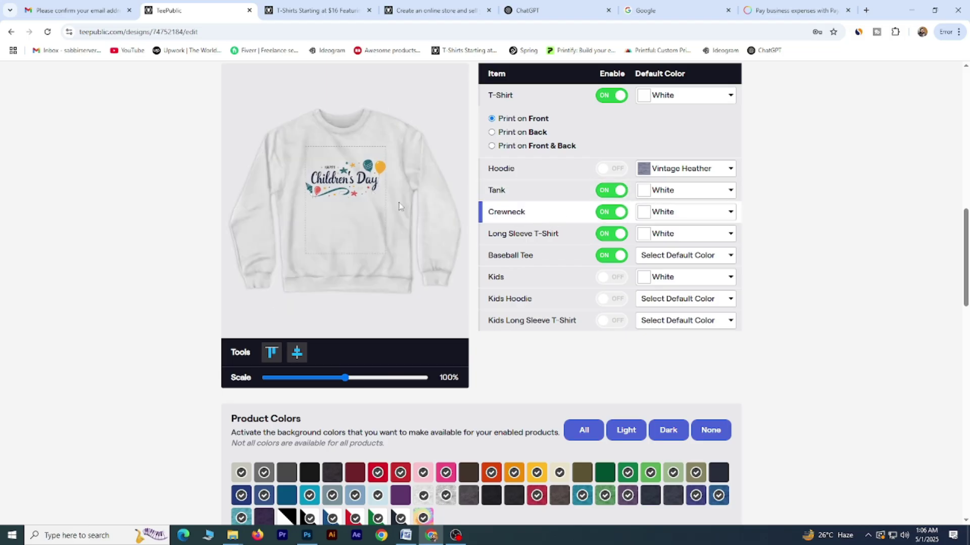
{"action": "left_click", "coordinate": [549, 240]}
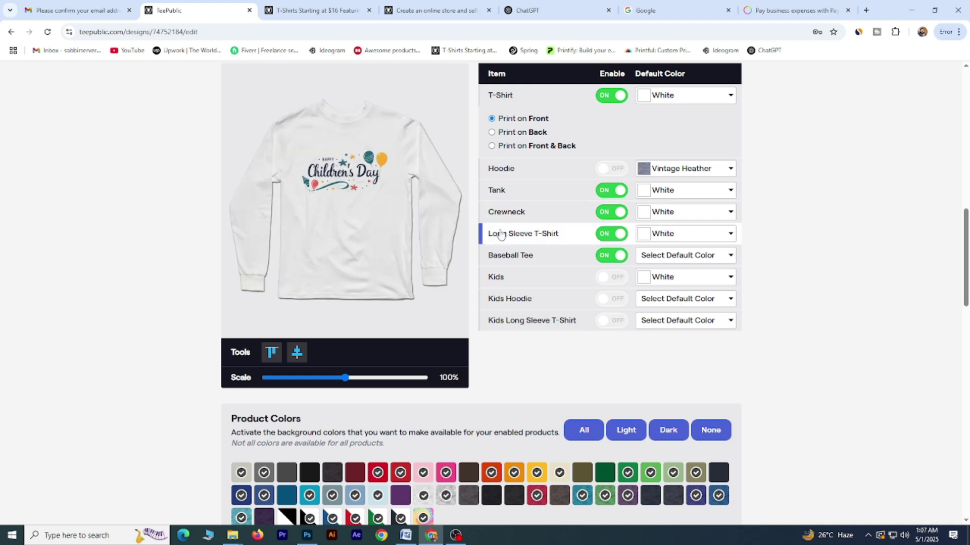
{"action": "left_click", "coordinate": [553, 260]}
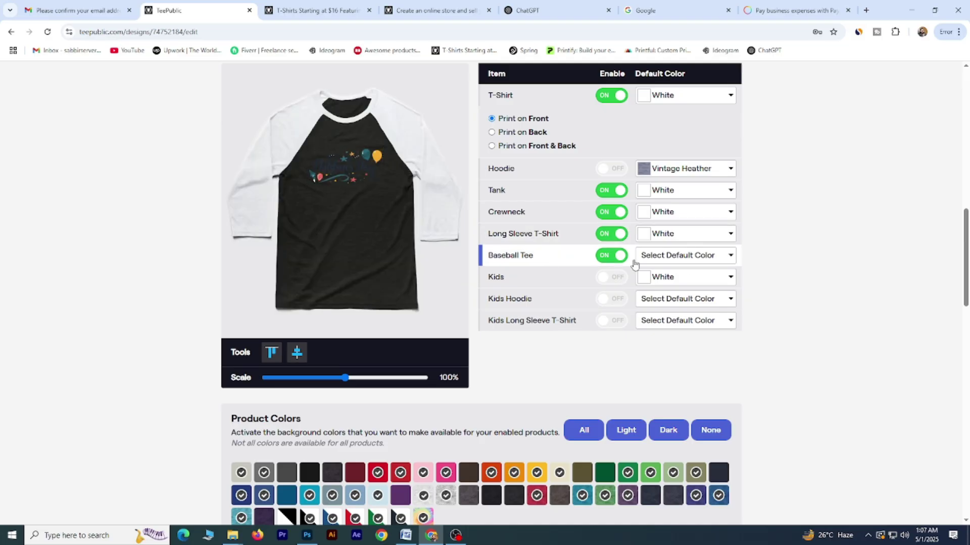
{"action": "left_click", "coordinate": [726, 256]}
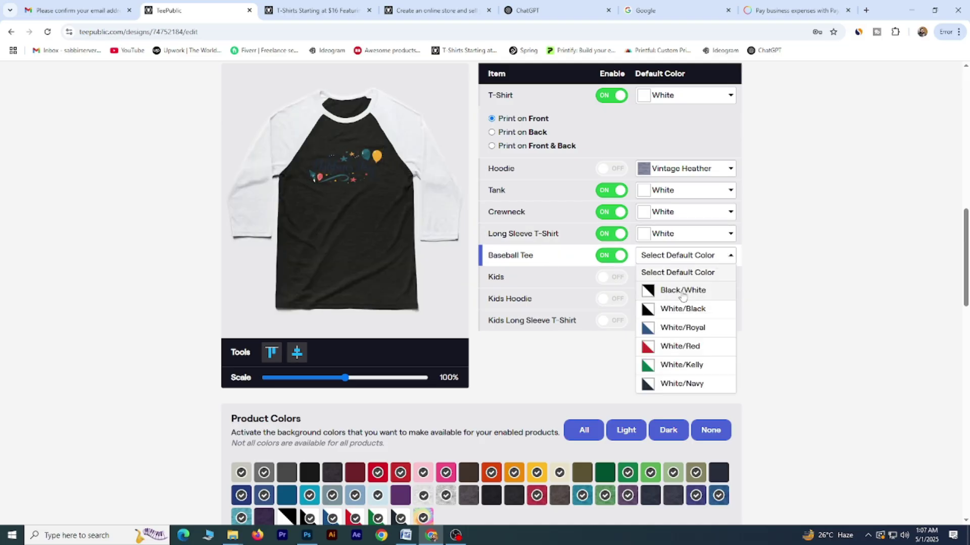
{"action": "left_click", "coordinate": [682, 328]}
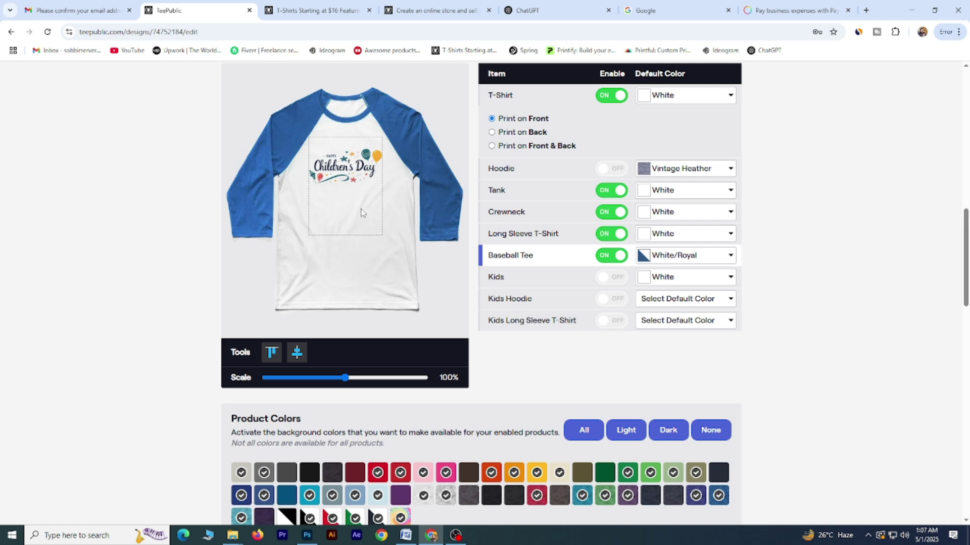
Step: Check the design on the Kids shirt and the Kids Hoodie's color choices, and enable the Kids shirt
{"action": "left_click", "coordinate": [552, 282]}
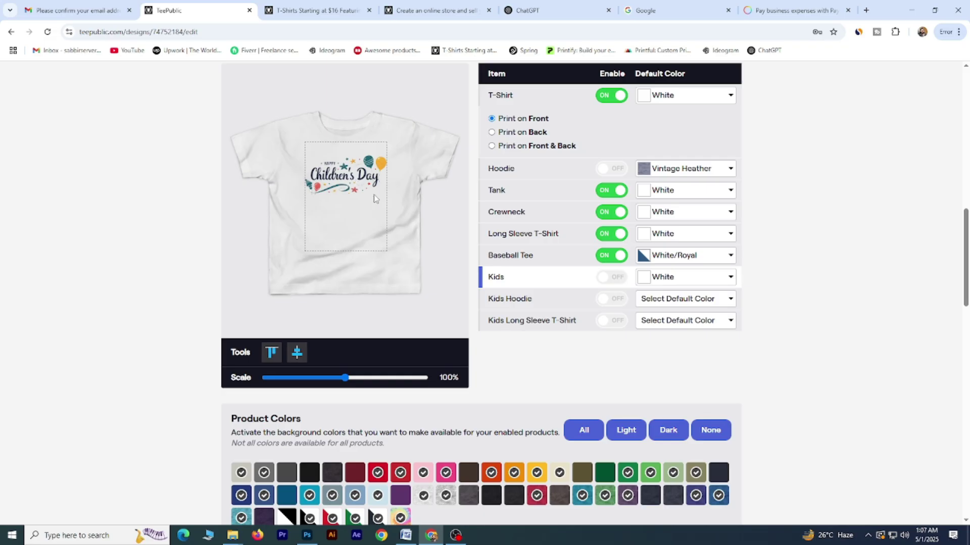
{"action": "left_click", "coordinate": [540, 301]}
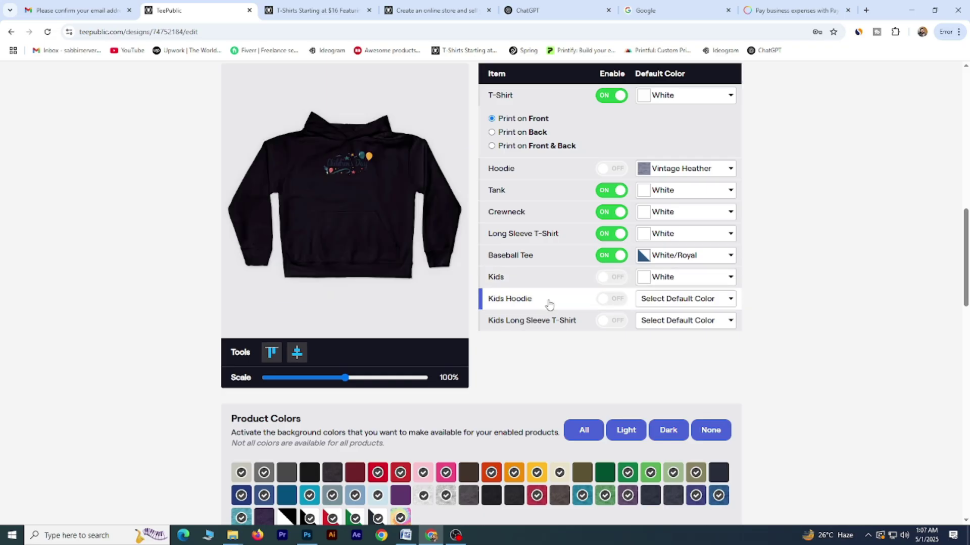
{"action": "left_click", "coordinate": [679, 299]}
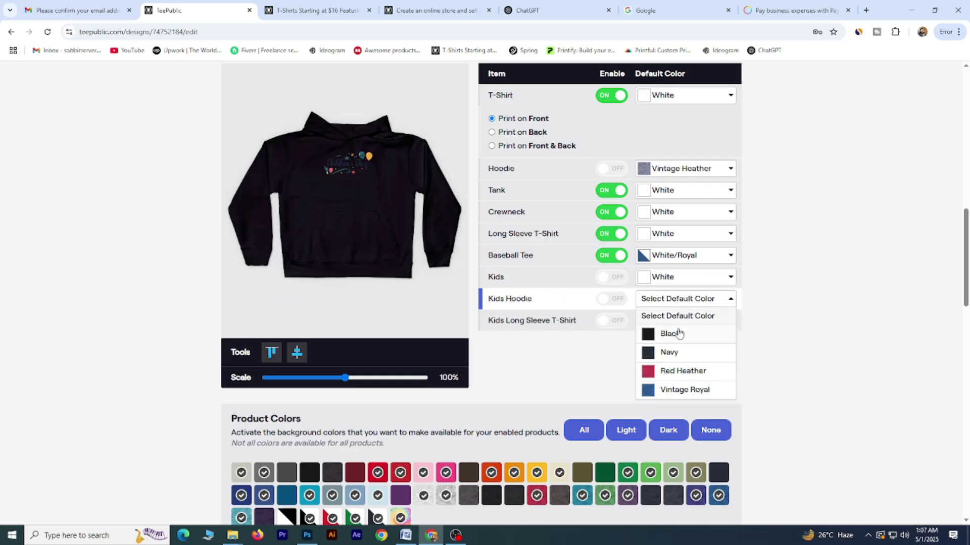
{"action": "left_click", "coordinate": [567, 304]}
{"action": "left_click", "coordinate": [596, 284]}
{"action": "left_click", "coordinate": [613, 277]}
Step: Examine how the design looks on the Kids Hoodie and in the Kids Long Sleeve T-Shirt's available colors
{"action": "scroll", "coordinate": [566, 277], "scroll_direction": "down", "scroll_amount": 1}
{"action": "left_click", "coordinate": [550, 248]}
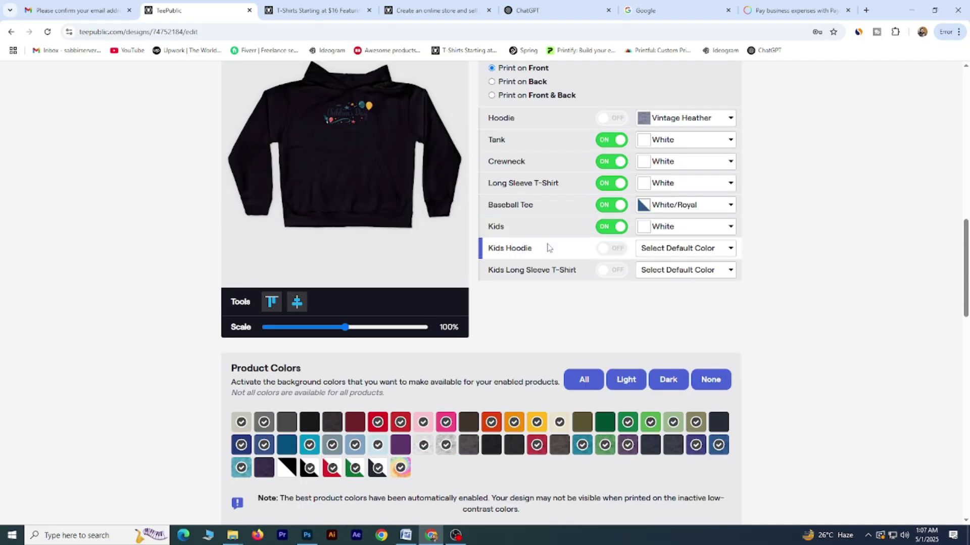
{"action": "left_click", "coordinate": [549, 272]}
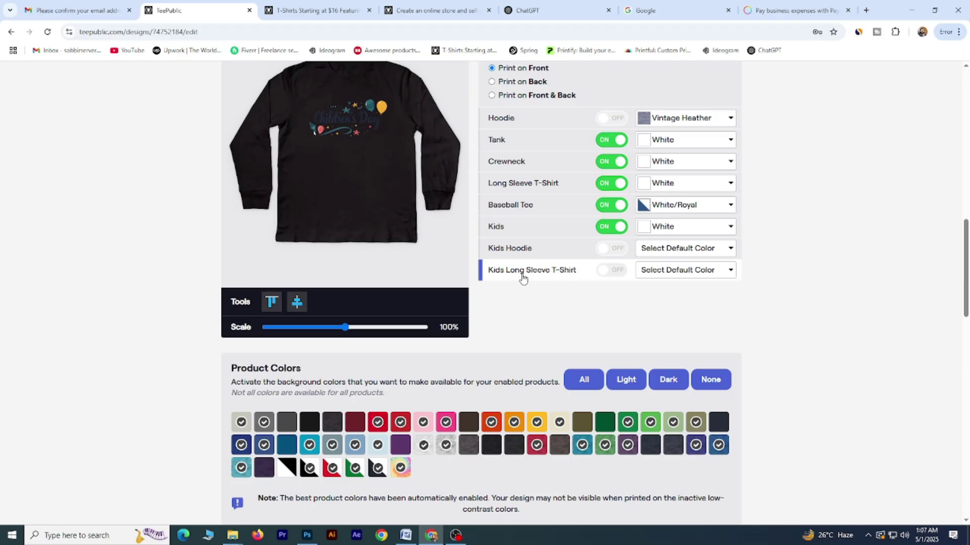
{"action": "left_click", "coordinate": [671, 277]}
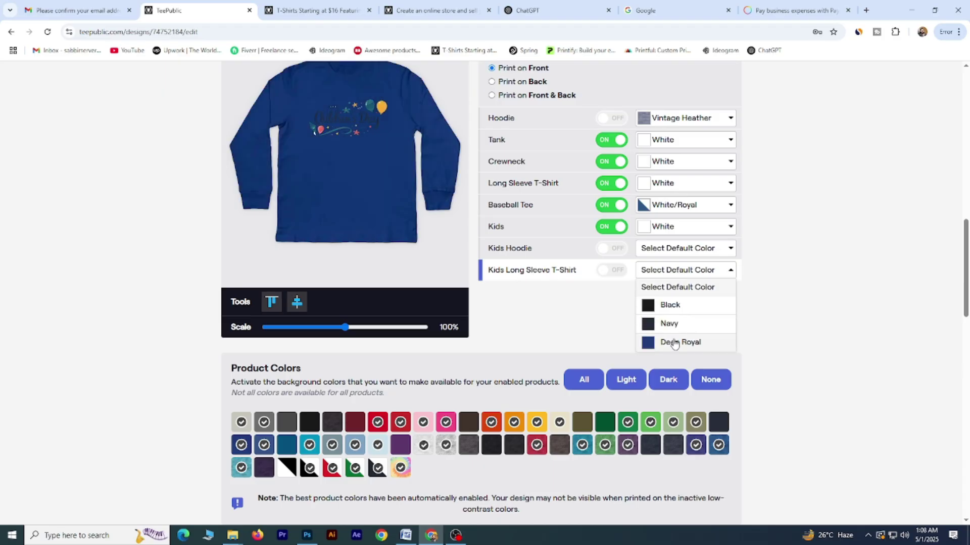
{"action": "left_click", "coordinate": [567, 249]}
{"action": "scroll", "coordinate": [758, 263], "scroll_direction": "up", "scroll_amount": 1}
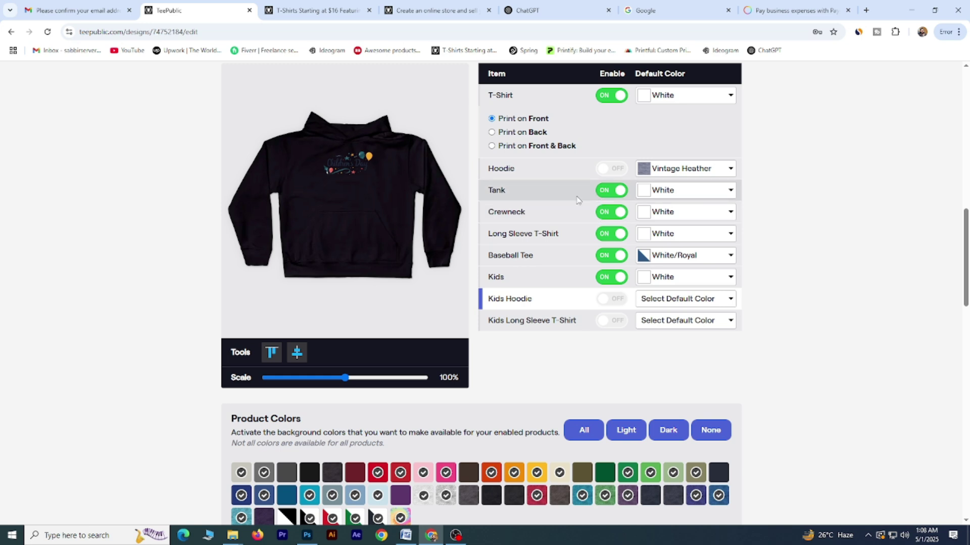
Step: Review the design's placement on the T-shirt, tank, crewneck, long sleeve T-shirt and baseball tee
{"action": "left_click", "coordinate": [560, 197]}
{"action": "scroll", "coordinate": [560, 198], "scroll_direction": "up", "scroll_amount": 2}
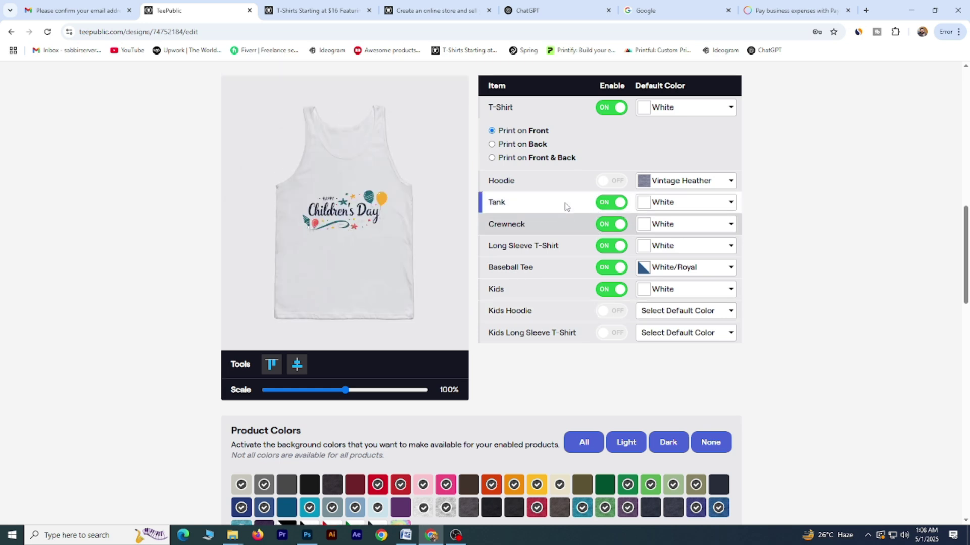
{"action": "left_click", "coordinate": [536, 201]}
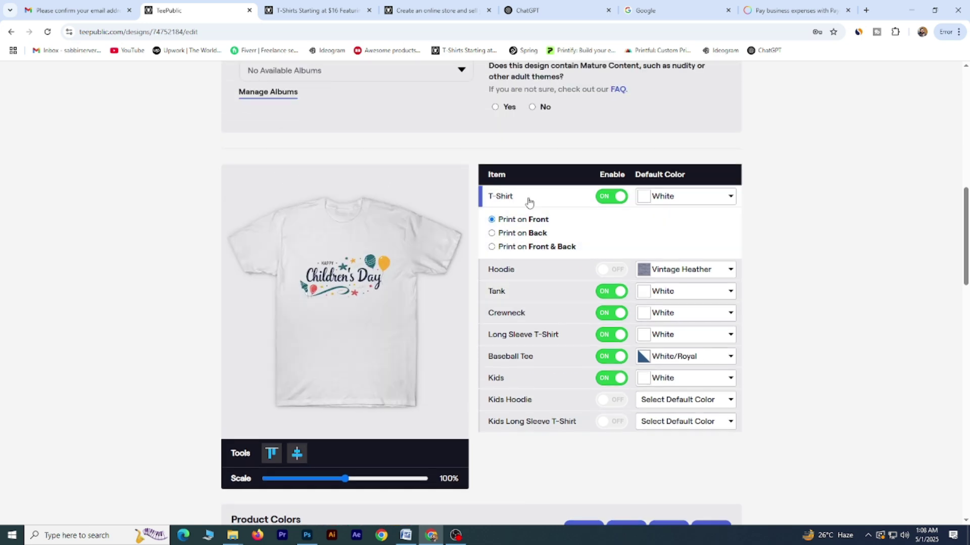
{"action": "scroll", "coordinate": [530, 202], "scroll_direction": "down", "scroll_amount": 1}
{"action": "left_click", "coordinate": [539, 218]}
{"action": "left_click", "coordinate": [536, 242]}
{"action": "left_click", "coordinate": [544, 264]}
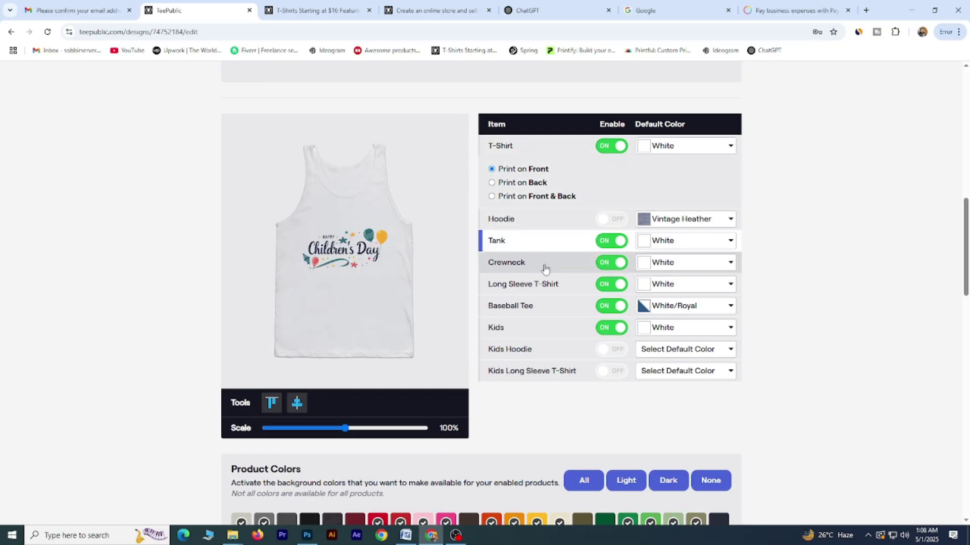
{"action": "left_click", "coordinate": [548, 285]}
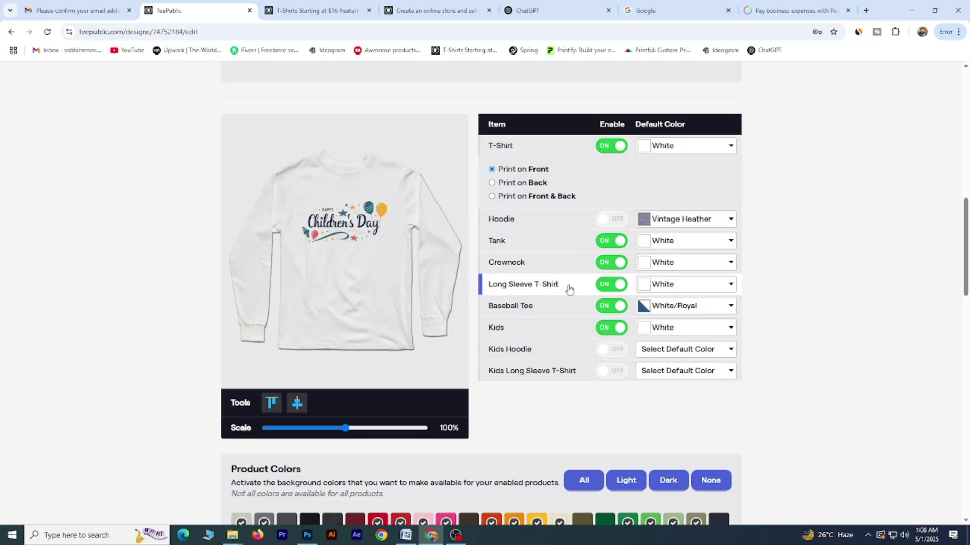
{"action": "left_click", "coordinate": [544, 308]}
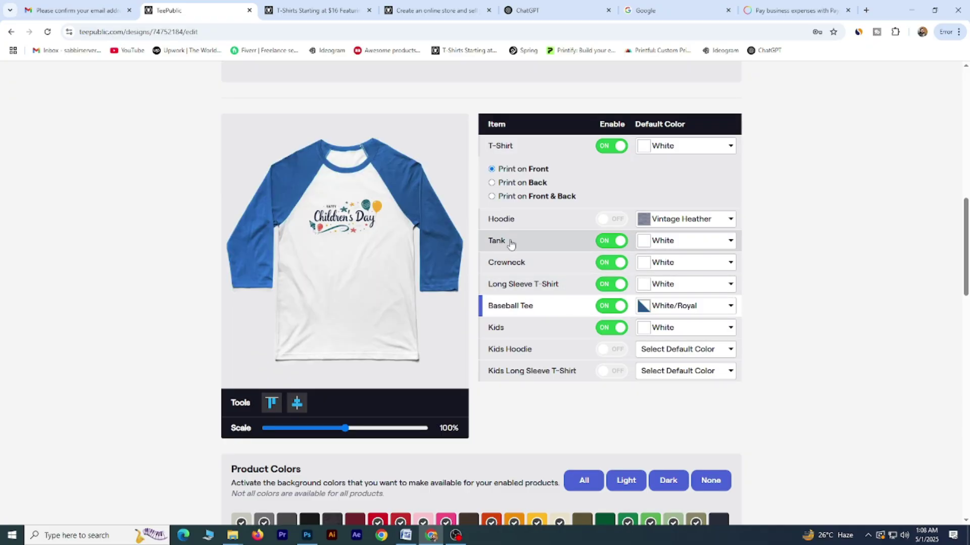
Step: Center the design within the hat's print area and reduce its scale to 91%
{"action": "scroll", "coordinate": [504, 217], "scroll_direction": "down", "scroll_amount": 3}
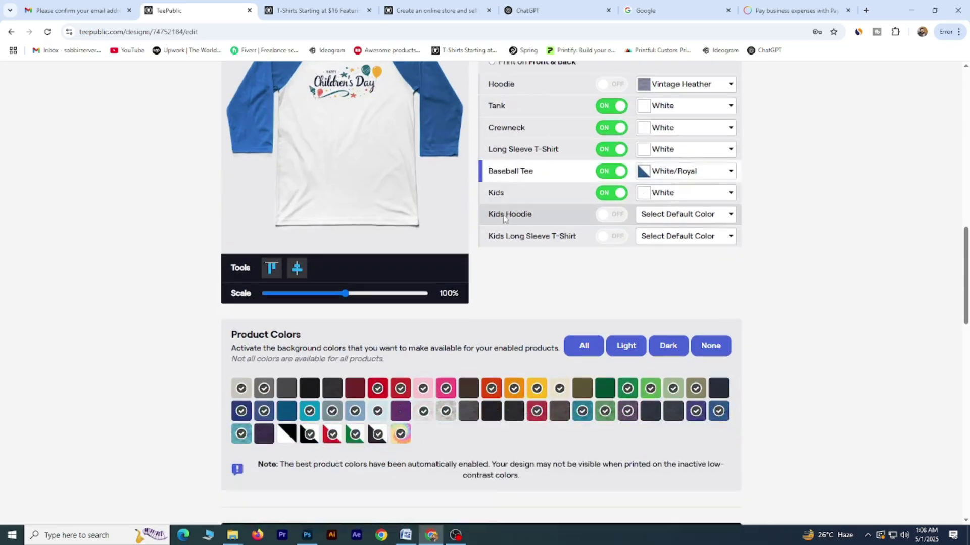
{"action": "scroll", "coordinate": [504, 218], "scroll_direction": "down", "scroll_amount": 9}
{"action": "scroll", "coordinate": [368, 219], "scroll_direction": "up", "scroll_amount": 2}
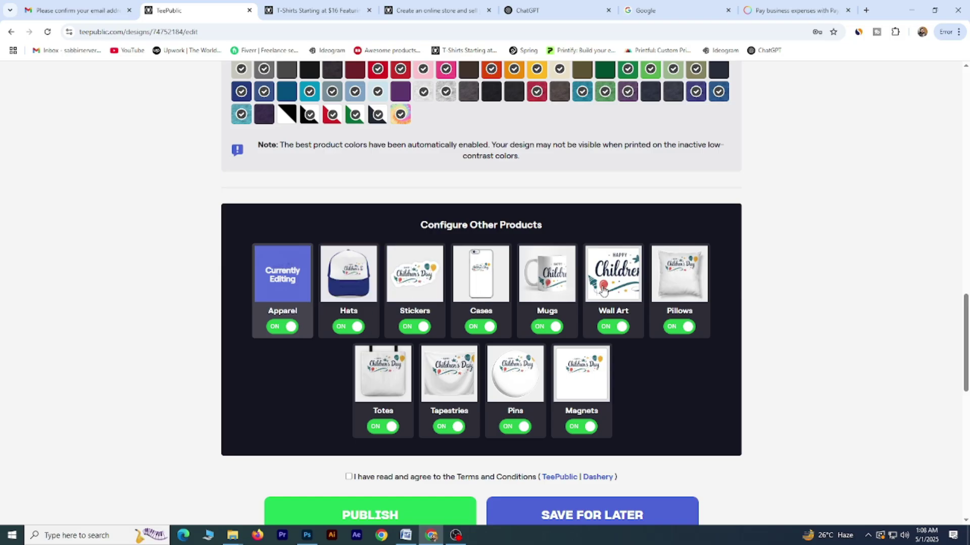
{"action": "left_click", "coordinate": [374, 285]}
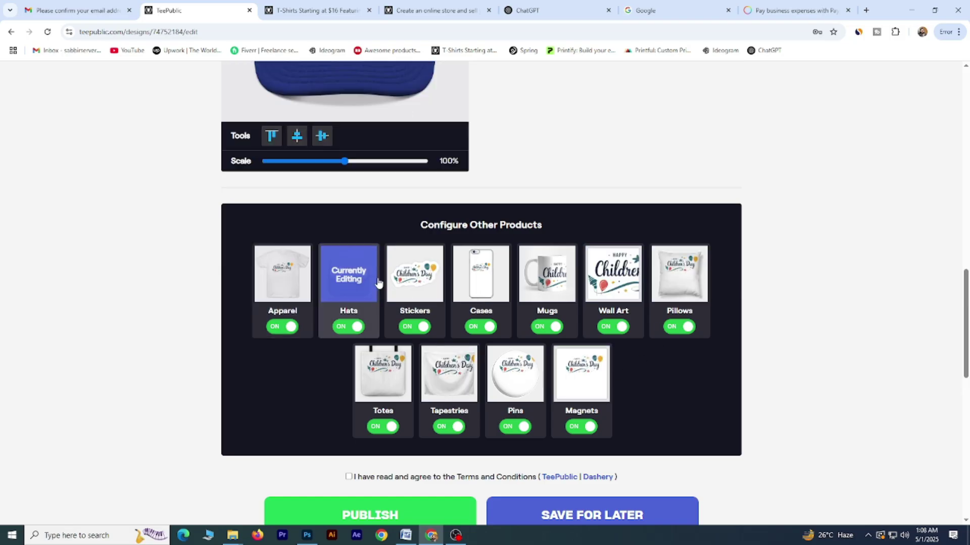
{"action": "scroll", "coordinate": [483, 146], "scroll_direction": "up", "scroll_amount": 4}
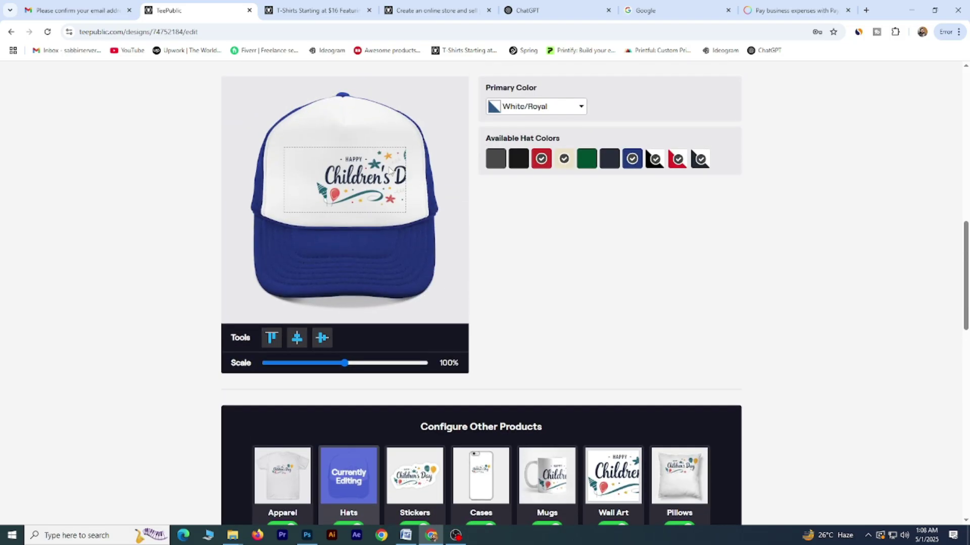
{"action": "left_click_drag", "start_coordinate": [366, 179], "coordinate": [332, 184]}
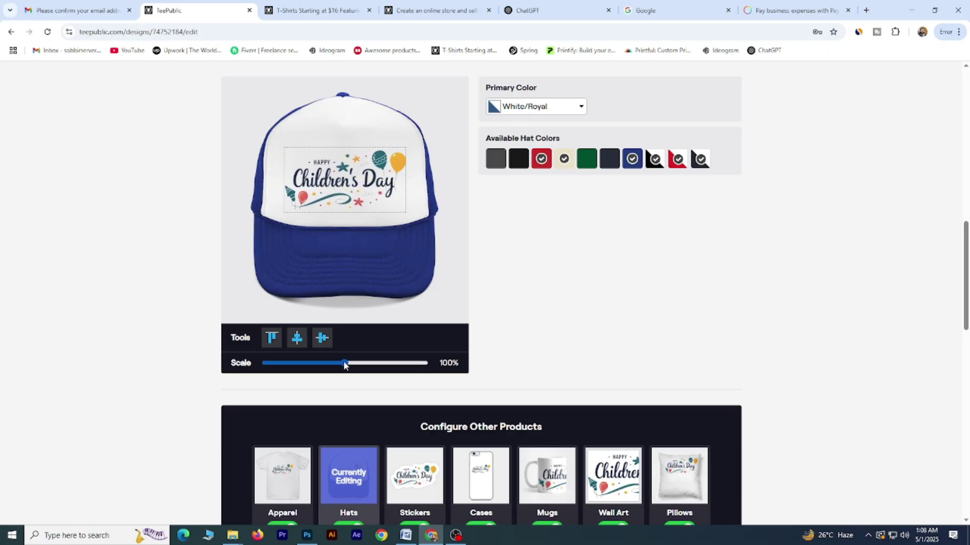
{"action": "left_click_drag", "start_coordinate": [343, 362], "coordinate": [339, 363]}
{"action": "left_click_drag", "start_coordinate": [352, 188], "coordinate": [354, 187]}
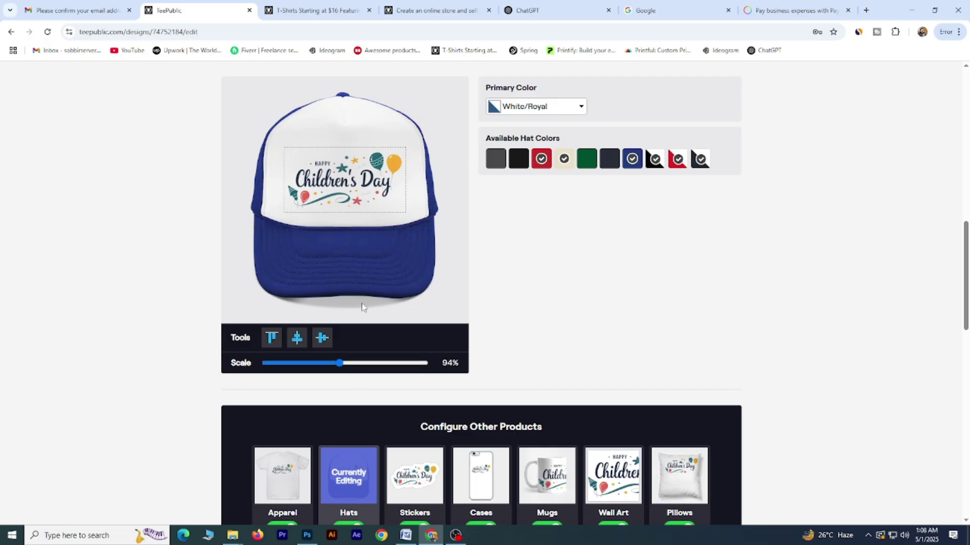
{"action": "mouse_move", "coordinate": [339, 363]}
{"action": "left_mouse_down"}
{"action": "mouse_move", "coordinate": [360, 366]}
{"action": "mouse_move", "coordinate": [338, 366]}
{"action": "left_mouse_up"}
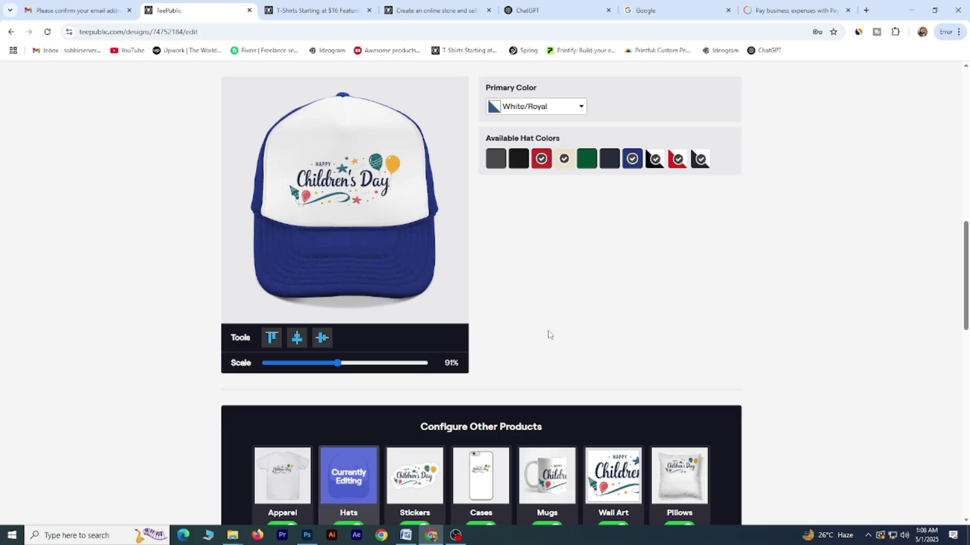
Step: Check the sticker layout, then set the phone case design's scale to 83% and move it slightly lower to center it across the case
{"action": "left_click", "coordinate": [415, 474]}
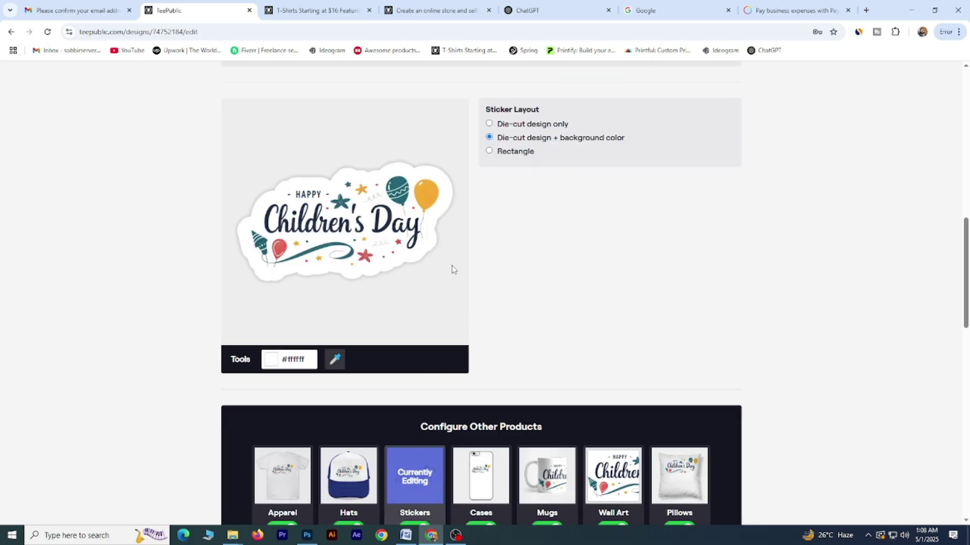
{"action": "left_click", "coordinate": [480, 476]}
{"action": "left_click_drag", "start_coordinate": [305, 363], "coordinate": [310, 364]}
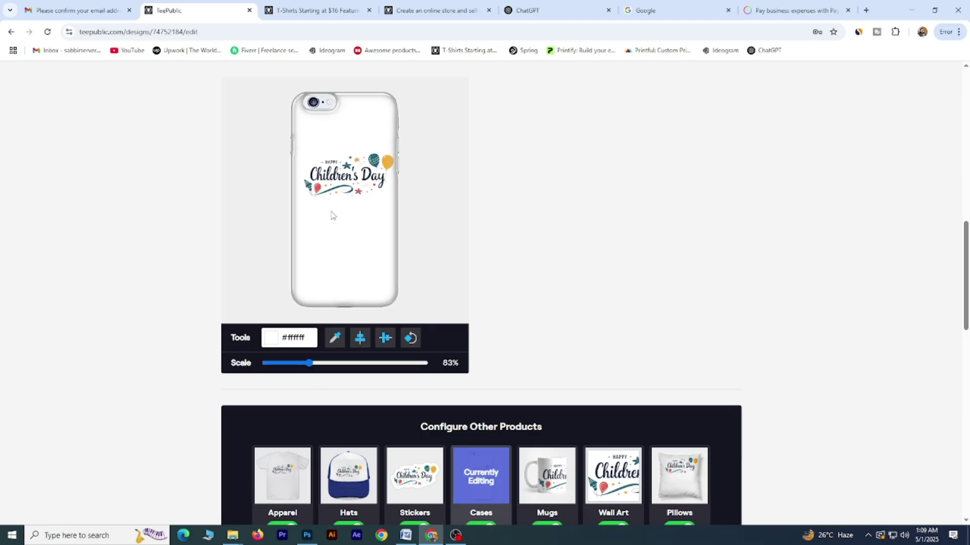
{"action": "mouse_move", "coordinate": [346, 177]}
{"action": "left_mouse_down"}
{"action": "mouse_move", "coordinate": [340, 150]}
{"action": "mouse_move", "coordinate": [343, 195]}
{"action": "left_mouse_up"}
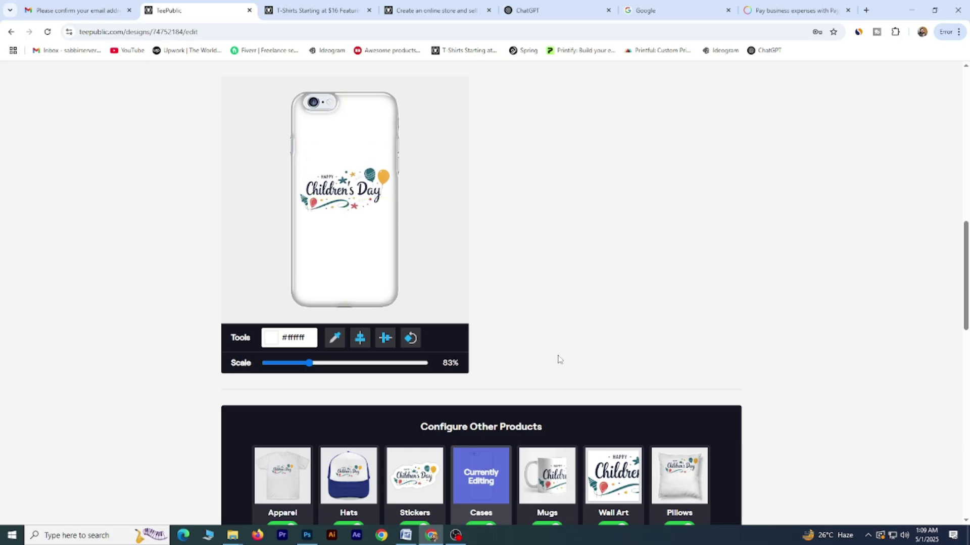
Step: Scale the design to 55% on the mug and 49% on the travel mug, repositioning it within each print area
{"action": "left_click", "coordinate": [558, 479]}
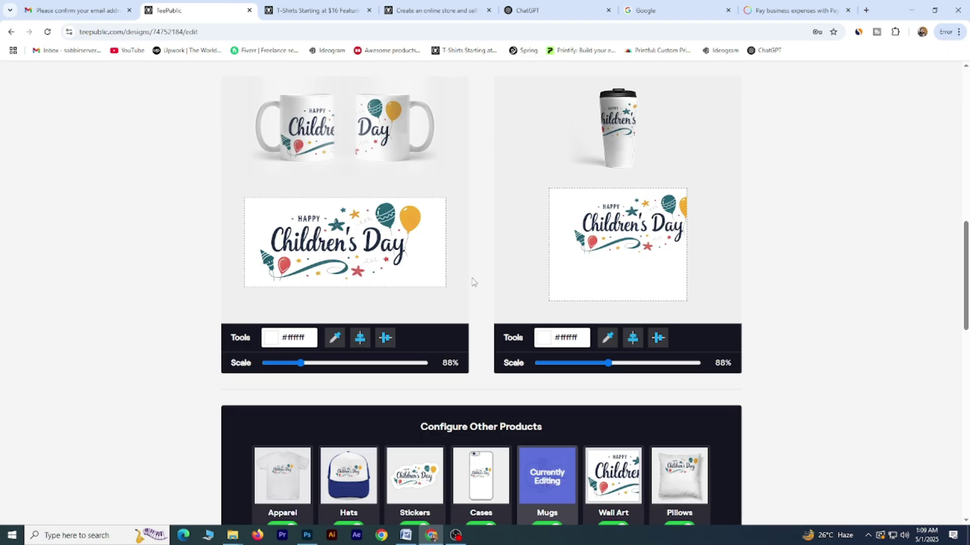
{"action": "left_click_drag", "start_coordinate": [302, 365], "coordinate": [291, 365]}
{"action": "left_click_drag", "start_coordinate": [347, 249], "coordinate": [327, 250]}
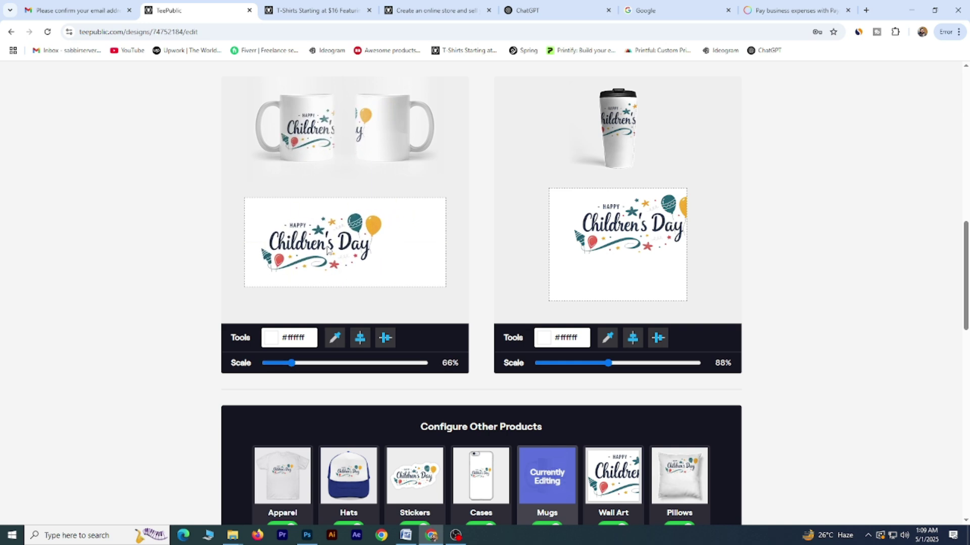
{"action": "left_click_drag", "start_coordinate": [291, 364], "coordinate": [287, 364]}
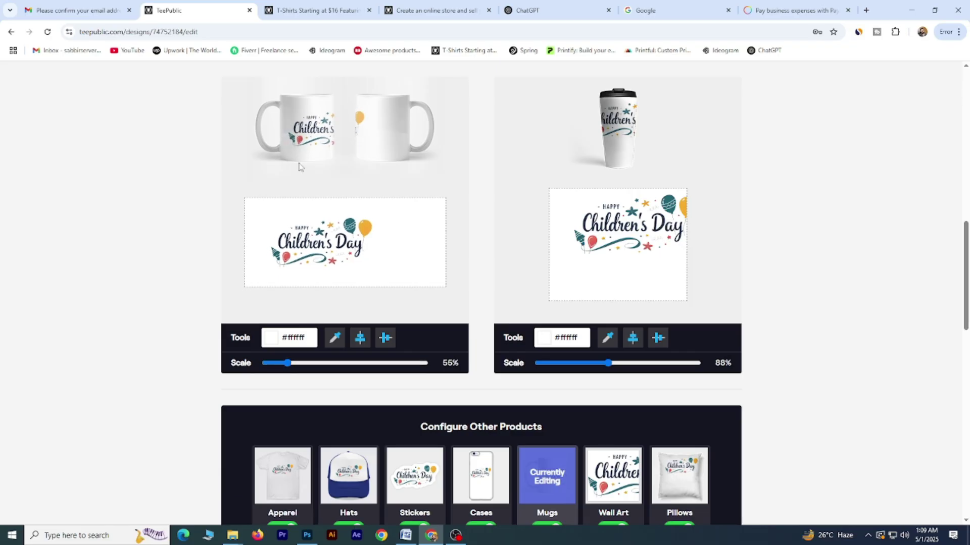
{"action": "mouse_move", "coordinate": [333, 243]}
{"action": "left_mouse_down"}
{"action": "mouse_move", "coordinate": [381, 242]}
{"action": "mouse_move", "coordinate": [350, 242]}
{"action": "left_mouse_up"}
{"action": "left_click_drag", "start_coordinate": [606, 363], "coordinate": [577, 363]}
{"action": "left_click_drag", "start_coordinate": [635, 226], "coordinate": [631, 223]}
Step: Review the wall art settings, trying the 5:6 aspect ratio and restoring 1:1
{"action": "scroll", "coordinate": [493, 233], "scroll_direction": "down", "scroll_amount": 2}
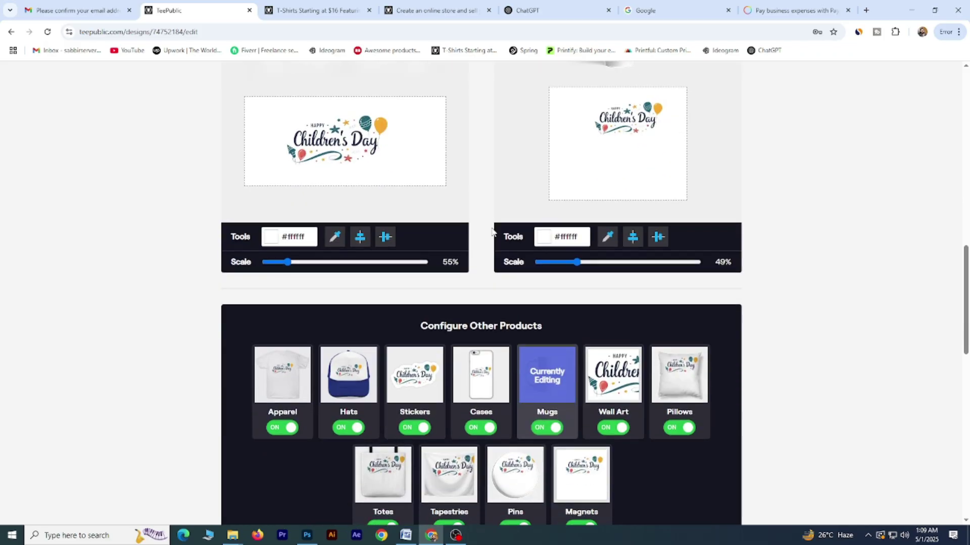
{"action": "left_click", "coordinate": [610, 384]}
{"action": "scroll", "coordinate": [578, 244], "scroll_direction": "up", "scroll_amount": 2}
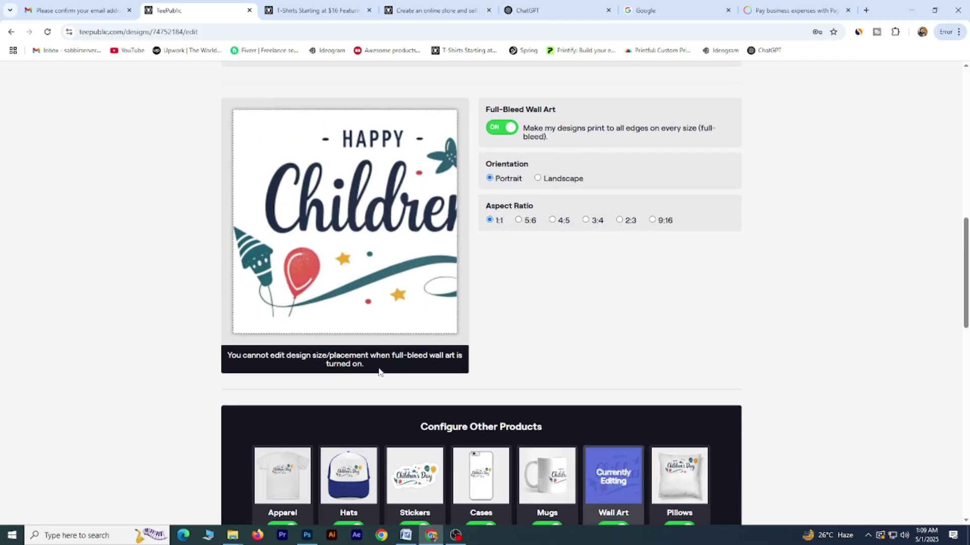
{"action": "left_click", "coordinate": [519, 219]}
{"action": "left_click", "coordinate": [491, 220]}
{"action": "scroll", "coordinate": [621, 303], "scroll_direction": "down", "scroll_amount": 1}
{"action": "scroll", "coordinate": [618, 285], "scroll_direction": "up", "scroll_amount": 1}
{"action": "scroll", "coordinate": [286, 419], "scroll_direction": "up", "scroll_amount": 1}
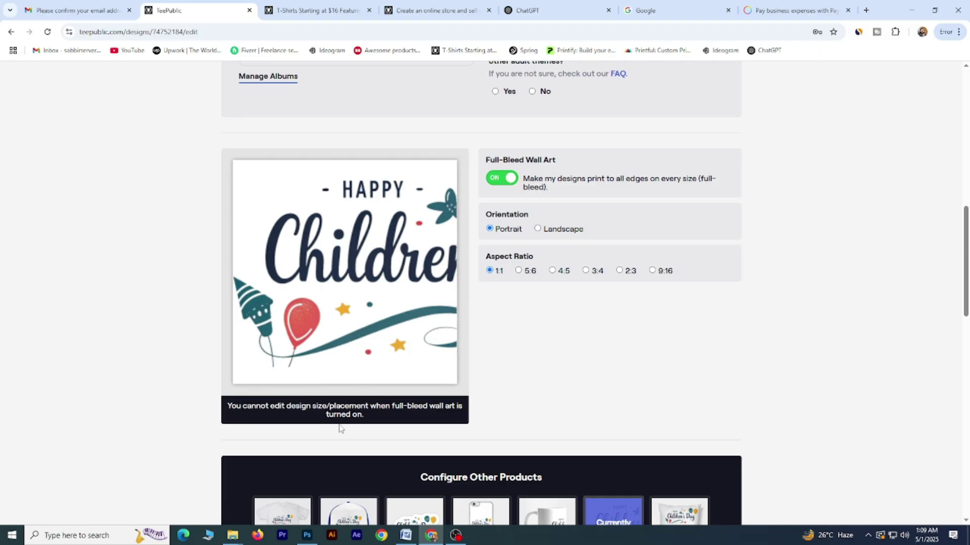
{"action": "scroll", "coordinate": [602, 364], "scroll_direction": "down", "scroll_amount": 3}
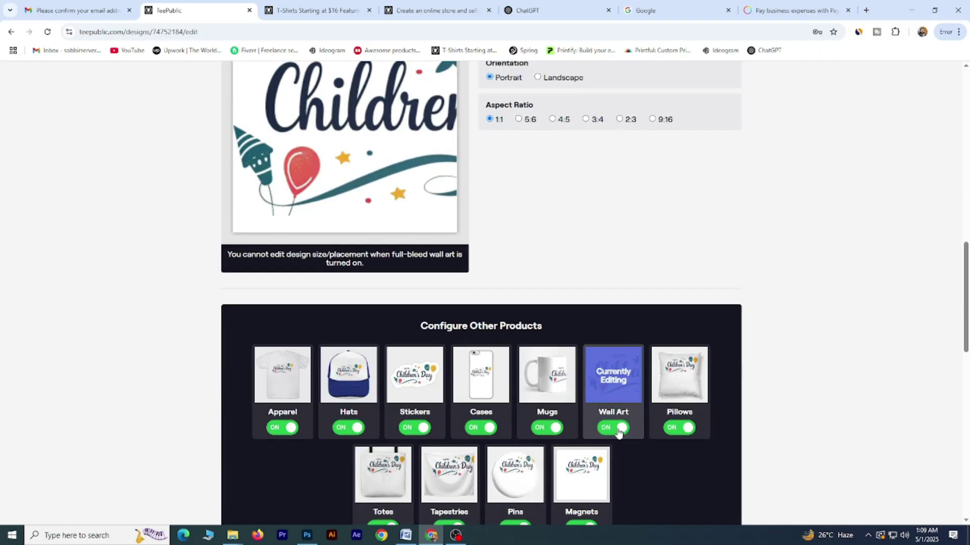
Step: Turn off wall art for the design, and reposition the design at the middle of the pillow
{"action": "left_click", "coordinate": [617, 431]}
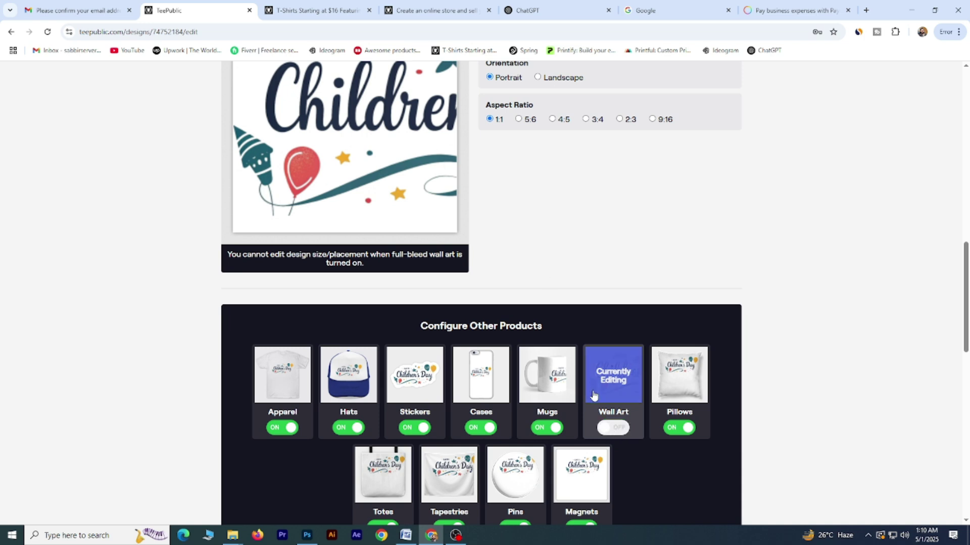
{"action": "left_click", "coordinate": [693, 374]}
{"action": "scroll", "coordinate": [528, 281], "scroll_direction": "up", "scroll_amount": 3}
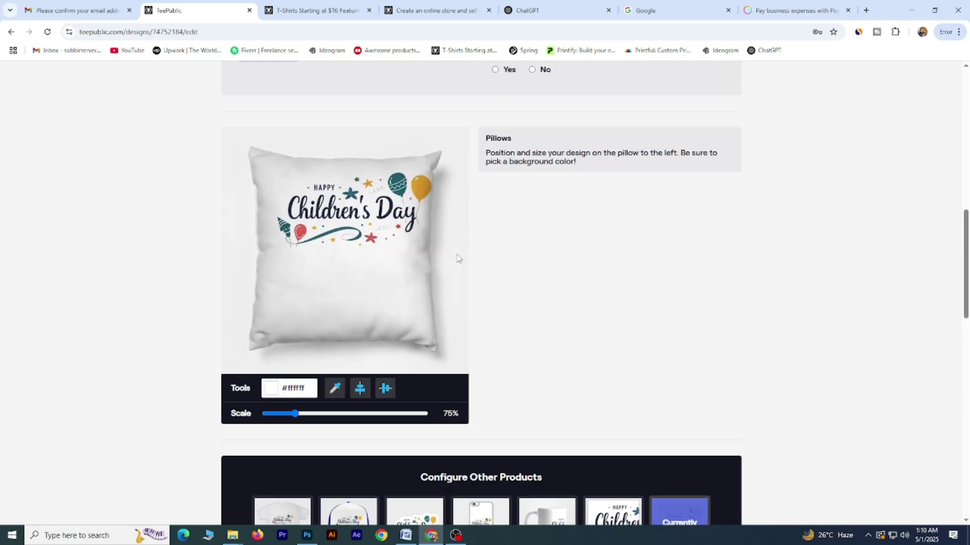
{"action": "left_click_drag", "start_coordinate": [364, 218], "coordinate": [353, 250]}
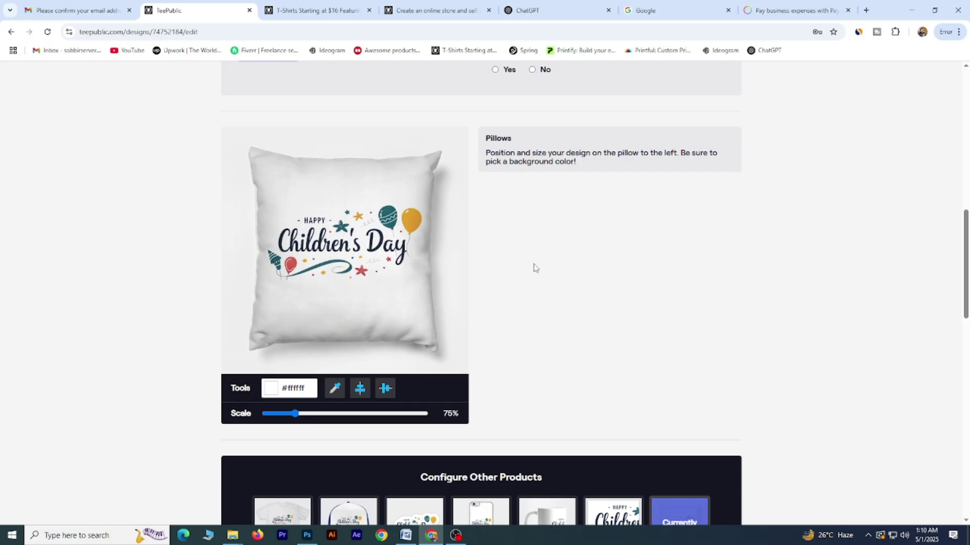
Step: Move the design to the middle of the tote bag and enlarge it slightly
{"action": "scroll", "coordinate": [535, 268], "scroll_direction": "down", "scroll_amount": 4}
{"action": "left_click", "coordinate": [398, 437]}
{"action": "scroll", "coordinate": [525, 197], "scroll_direction": "up", "scroll_amount": 2}
{"action": "scroll", "coordinate": [523, 196], "scroll_direction": "up", "scroll_amount": 3}
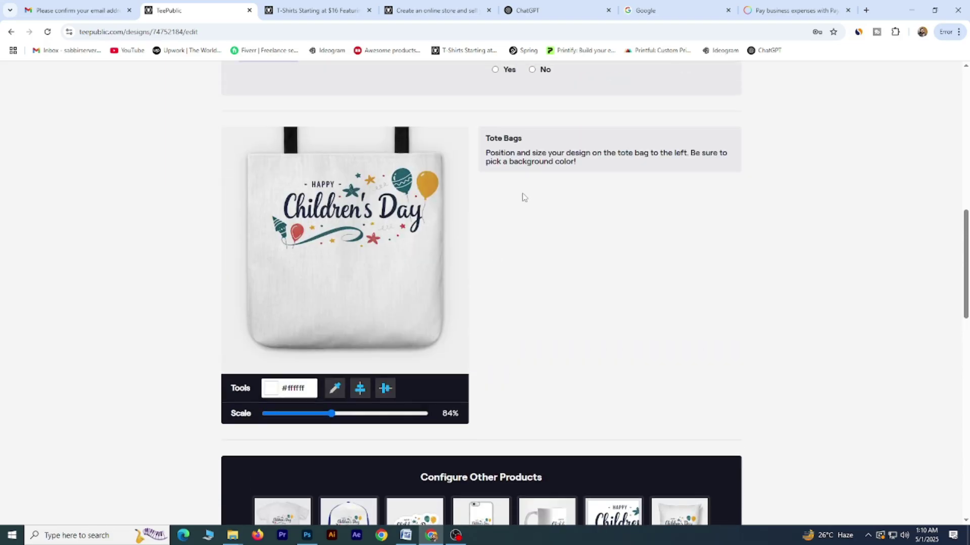
{"action": "left_click_drag", "start_coordinate": [379, 218], "coordinate": [338, 259]}
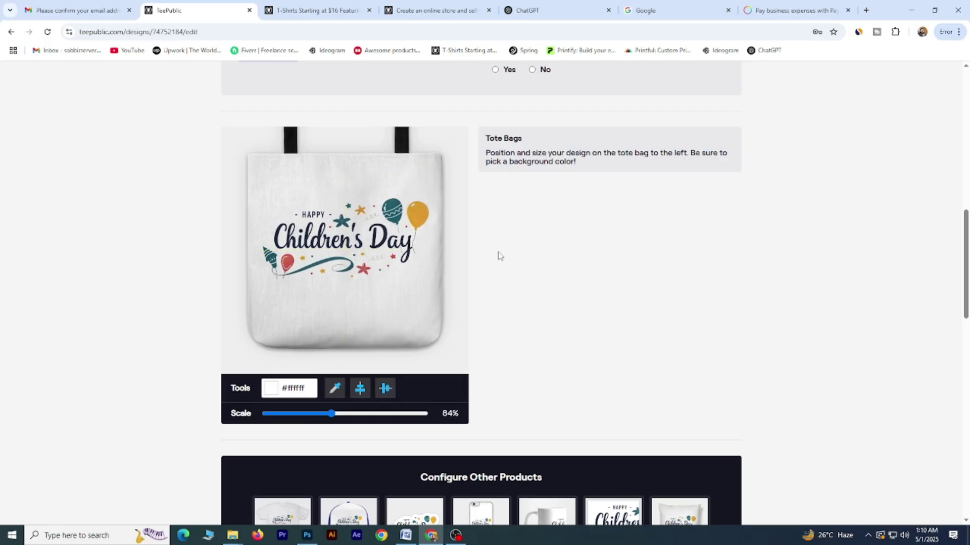
{"action": "left_click_drag", "start_coordinate": [332, 414], "coordinate": [336, 414]}
Step: Set the medium and large tapestry's design scale to 68% and center the design on both tapestry sizes
{"action": "scroll", "coordinate": [438, 427], "scroll_direction": "down", "scroll_amount": 4}
{"action": "left_click", "coordinate": [438, 427]}
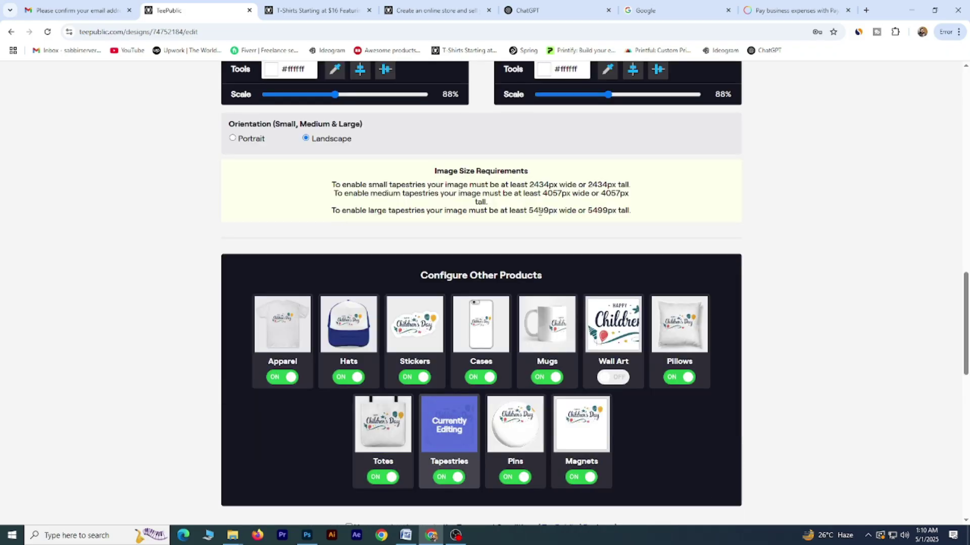
{"action": "scroll", "coordinate": [333, 354], "scroll_direction": "up", "scroll_amount": 5}
{"action": "left_click_drag", "start_coordinate": [329, 352], "coordinate": [319, 351]}
{"action": "left_click_drag", "start_coordinate": [371, 167], "coordinate": [342, 182]}
{"action": "left_click_drag", "start_coordinate": [642, 178], "coordinate": [612, 190]}
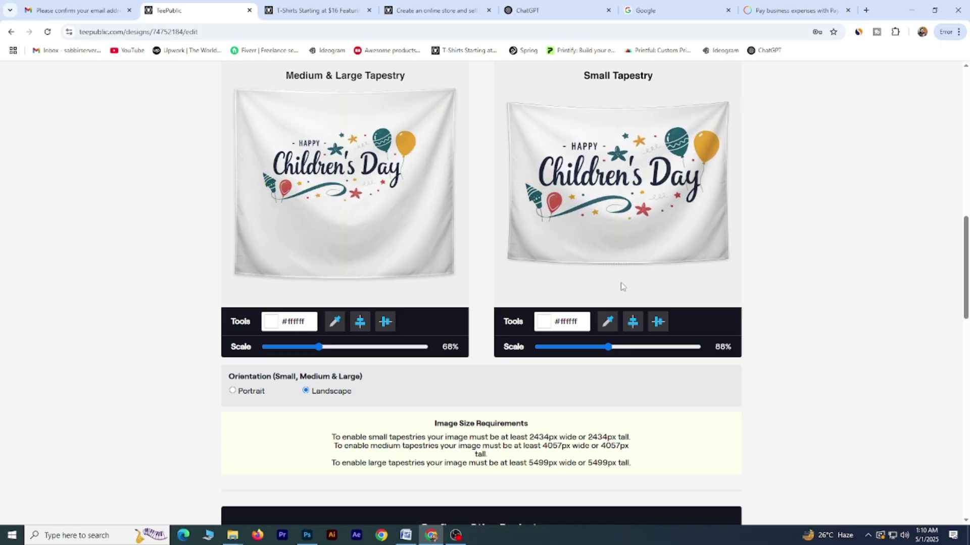
Step: Configure the pin, moving the design down to the middle of its print area
{"action": "scroll", "coordinate": [620, 286], "scroll_direction": "down", "scroll_amount": 5}
{"action": "left_click", "coordinate": [515, 425]}
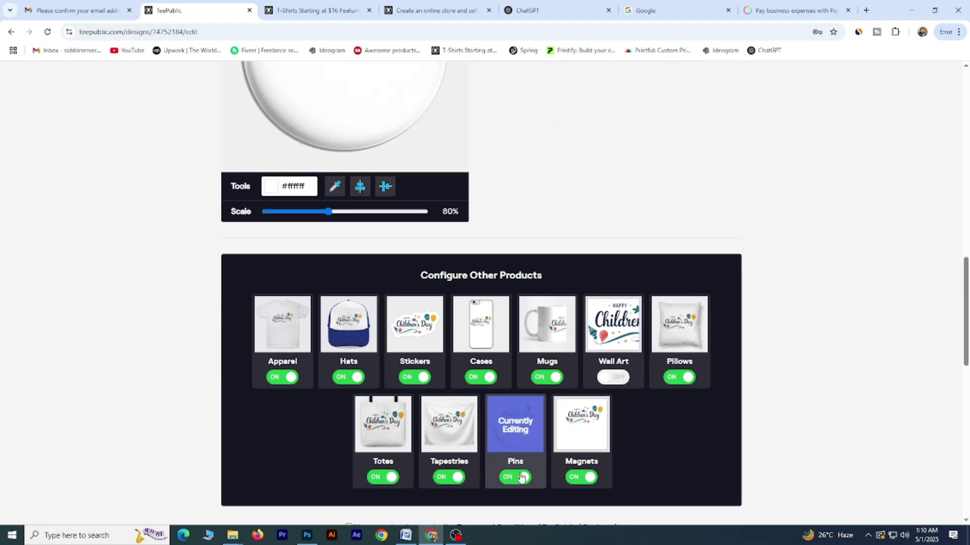
{"action": "scroll", "coordinate": [534, 216], "scroll_direction": "up", "scroll_amount": 1}
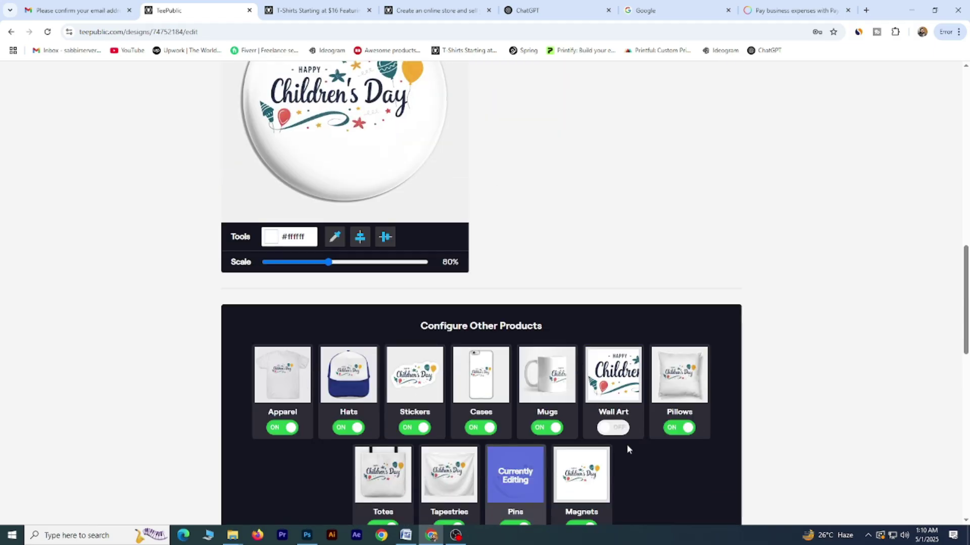
Step: Reduce the design's scale to 72% on the circle magnet and accept the Terms and Conditions
{"action": "left_click", "coordinate": [591, 470]}
{"action": "scroll", "coordinate": [625, 266], "scroll_direction": "down", "scroll_amount": 1}
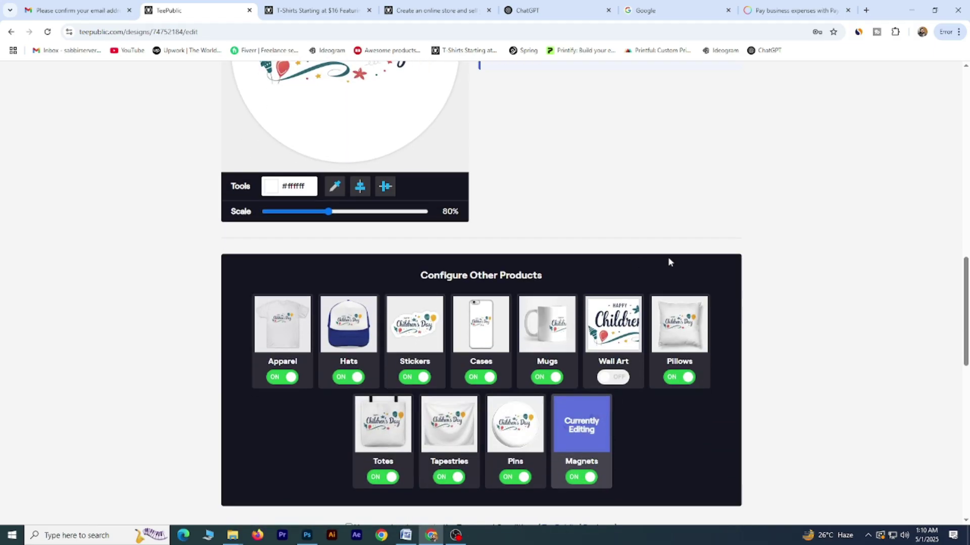
{"action": "scroll", "coordinate": [628, 218], "scroll_direction": "up", "scroll_amount": 2}
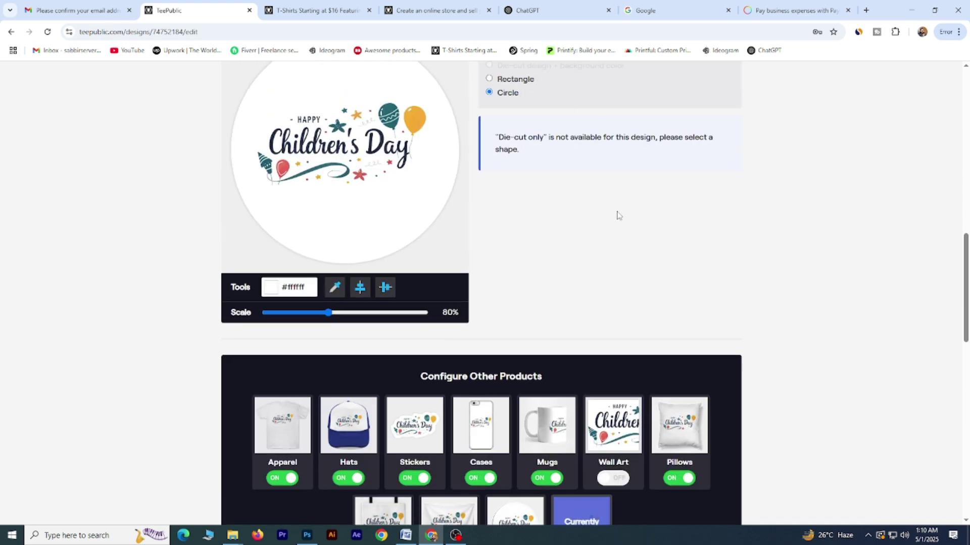
{"action": "scroll", "coordinate": [617, 217], "scroll_direction": "down", "scroll_amount": 1}
{"action": "scroll", "coordinate": [613, 374], "scroll_direction": "down", "scroll_amount": 2}
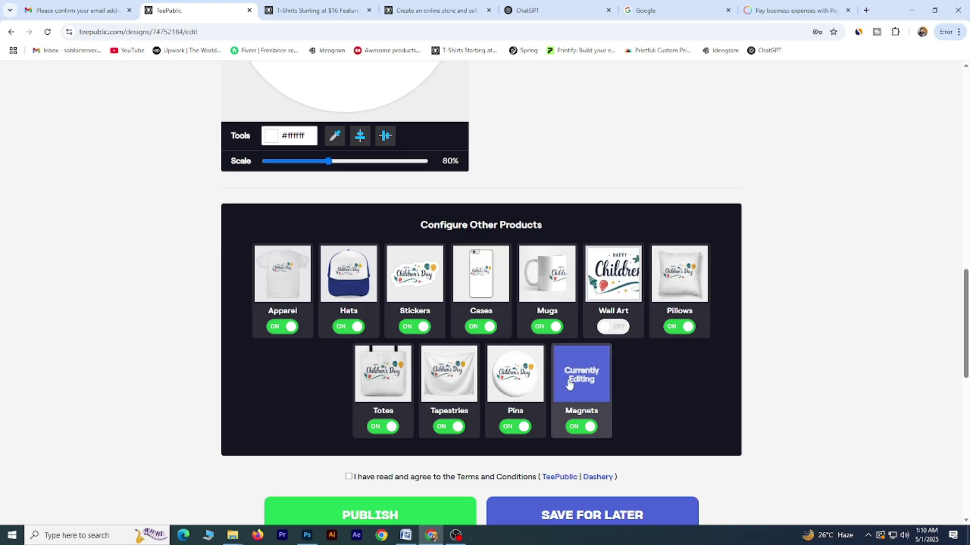
{"action": "scroll", "coordinate": [483, 273], "scroll_direction": "down", "scroll_amount": 1}
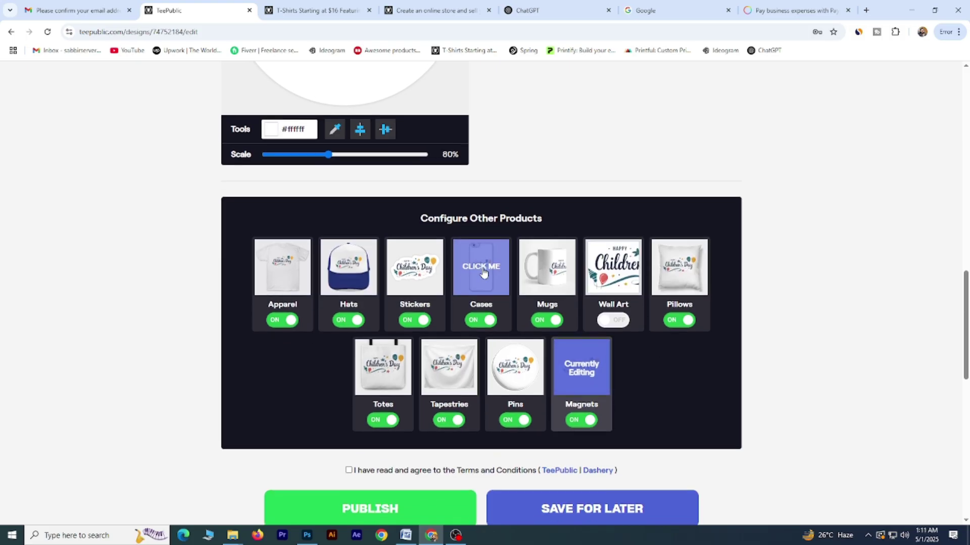
{"action": "scroll", "coordinate": [483, 272], "scroll_direction": "up", "scroll_amount": 4}
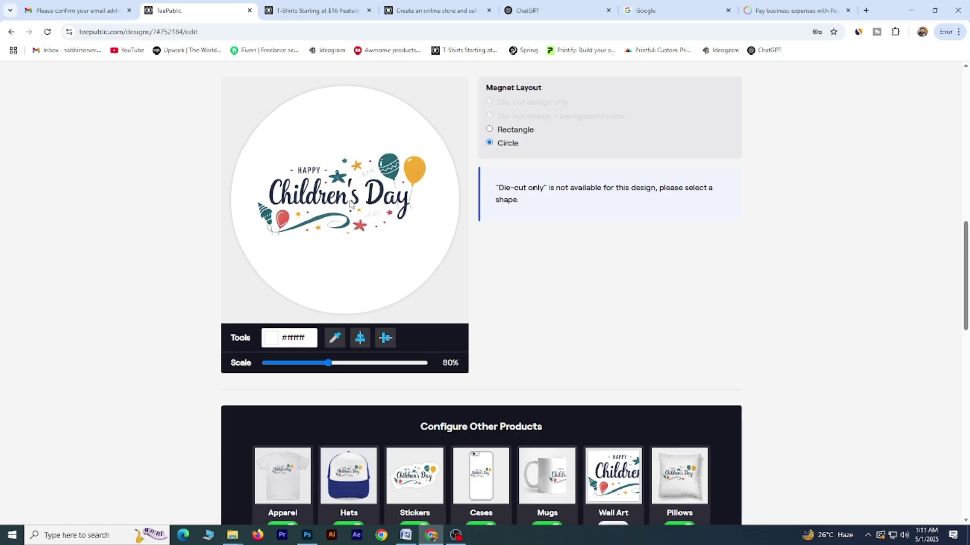
{"action": "left_click_drag", "start_coordinate": [329, 365], "coordinate": [323, 370]}
{"action": "scroll", "coordinate": [350, 382], "scroll_direction": "down", "scroll_amount": 5}
{"action": "left_click", "coordinate": [348, 376]}
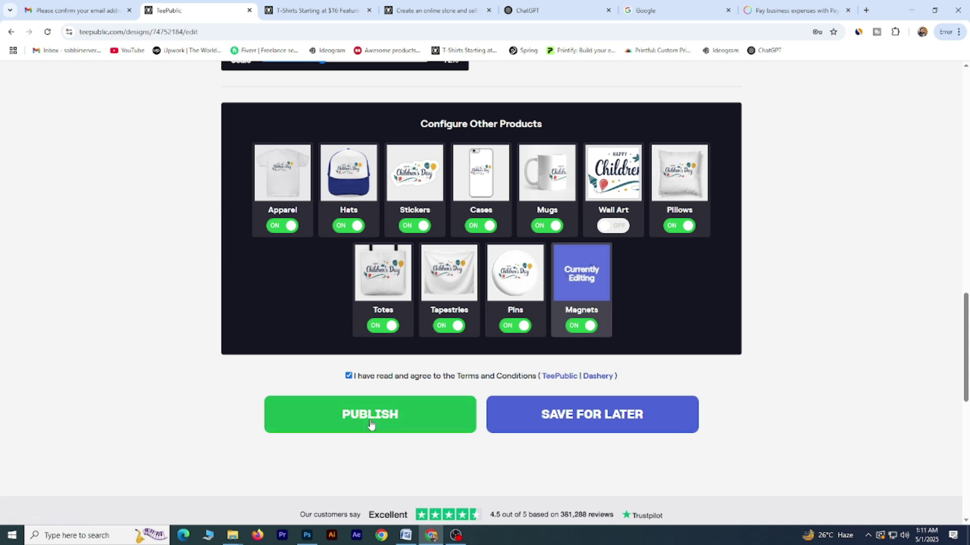
Step: Enter "Children's Day T-Shirt Design Art" as the design title
{"action": "scroll", "coordinate": [331, 316], "scroll_direction": "up", "scroll_amount": 12}
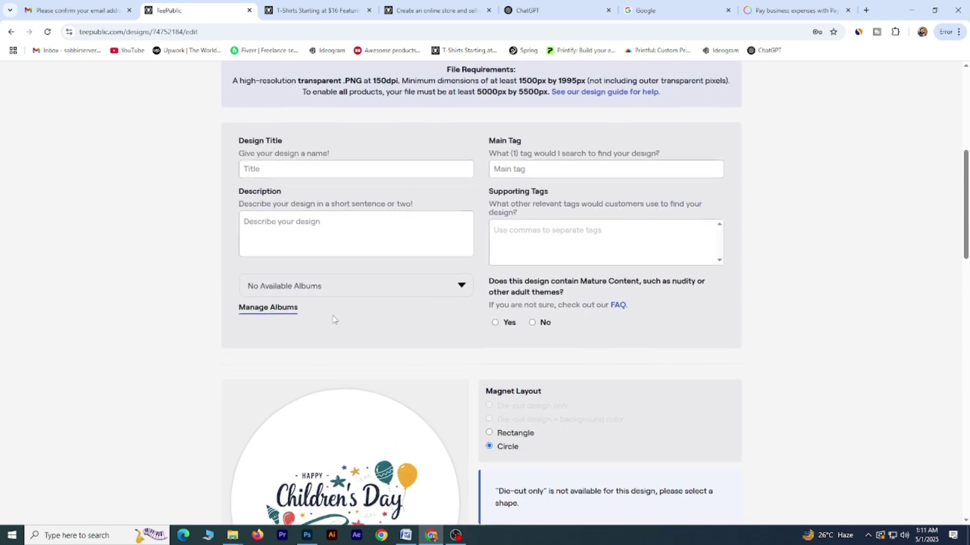
{"action": "scroll", "coordinate": [333, 320], "scroll_direction": "up", "scroll_amount": 3}
{"action": "scroll", "coordinate": [332, 319], "scroll_direction": "down", "scroll_amount": 1}
{"action": "left_click", "coordinate": [357, 273]}
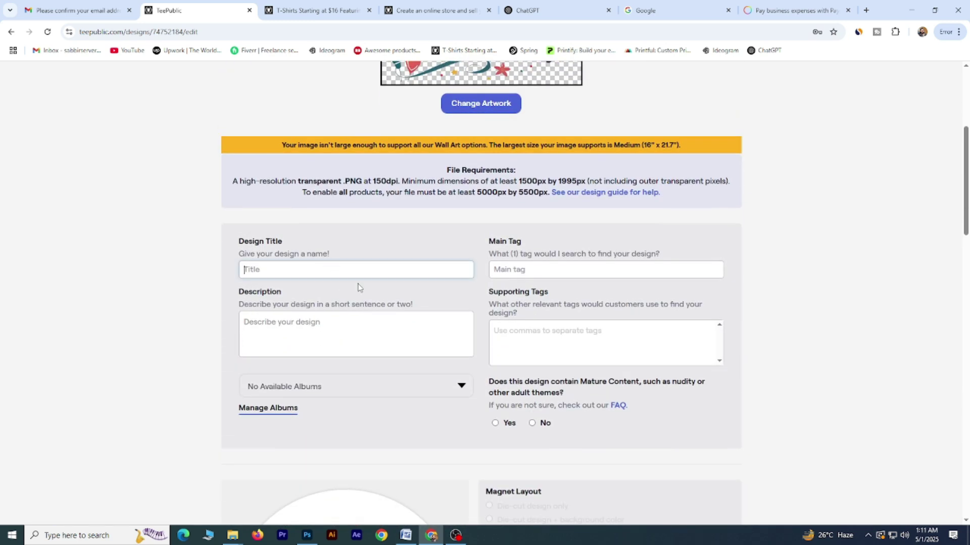
{"action": "scroll", "coordinate": [360, 266], "scroll_direction": "down", "scroll_amount": 1}
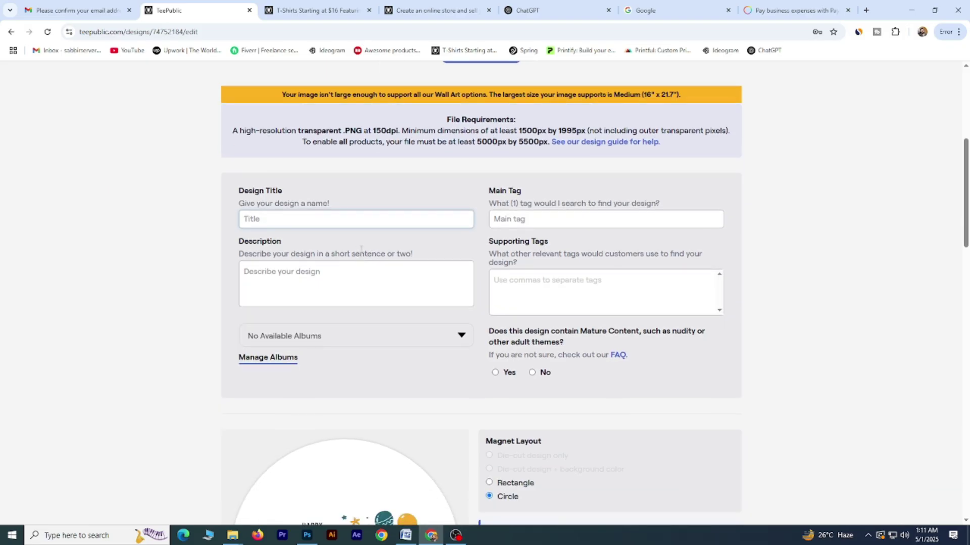
{"action": "scroll", "coordinate": [361, 248], "scroll_direction": "down", "scroll_amount": 2}
{"action": "type", "text": "Children"}
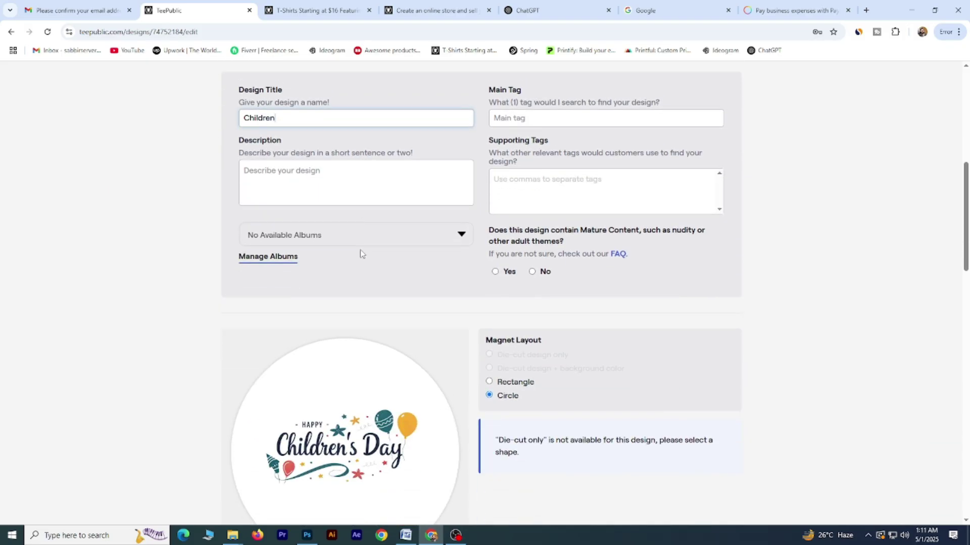
{"action": "type", "text": "'s Day T-Shirt Design Art"}
{"action": "left_click_drag", "start_coordinate": [370, 119], "coordinate": [235, 121]}
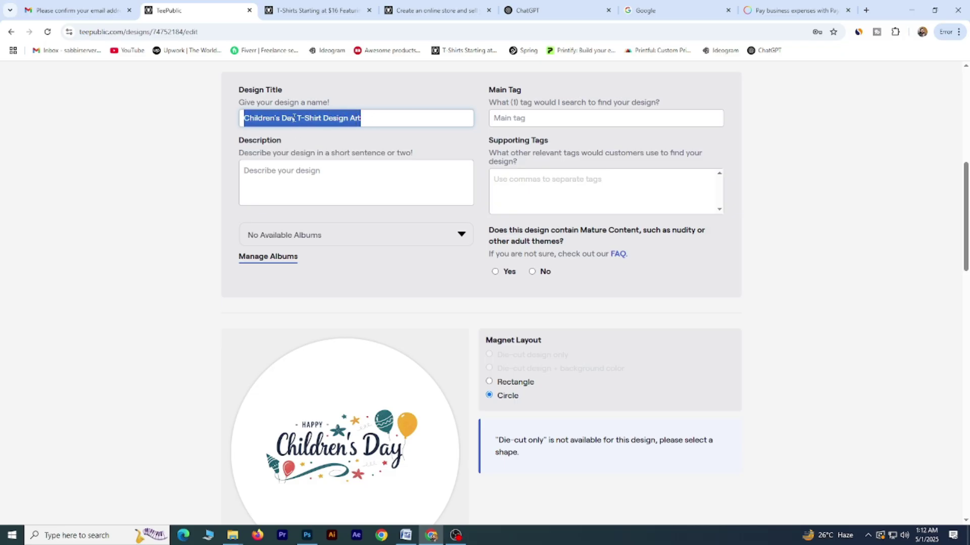
{"action": "left_click", "coordinate": [334, 173]}
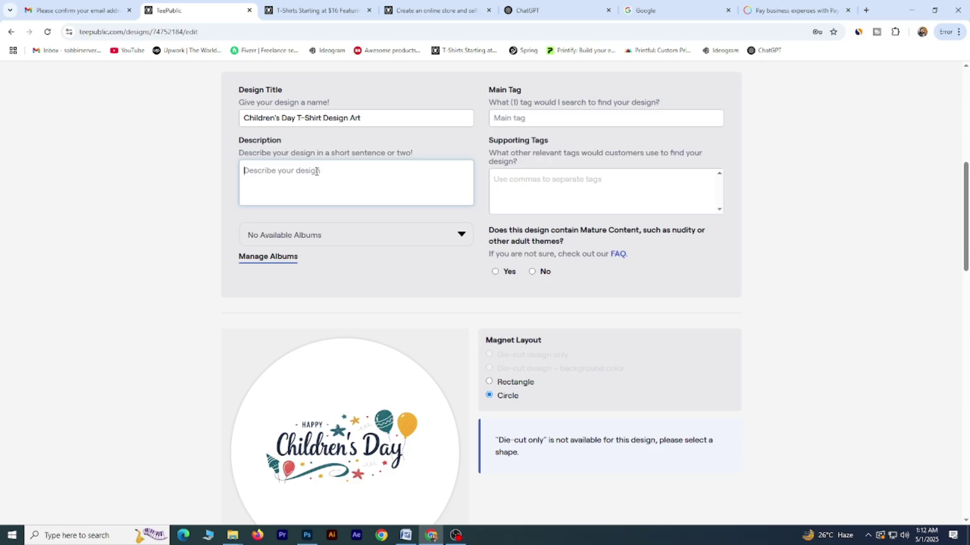
Step: Set the main tag to the suggested "t shirtdesign"
{"action": "left_click", "coordinate": [526, 114]}
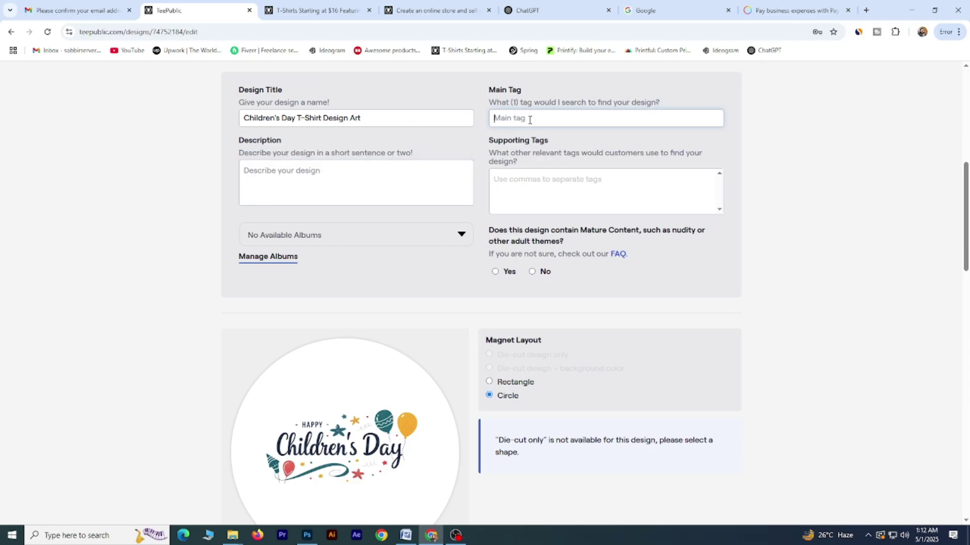
{"action": "type", "text": "t"}
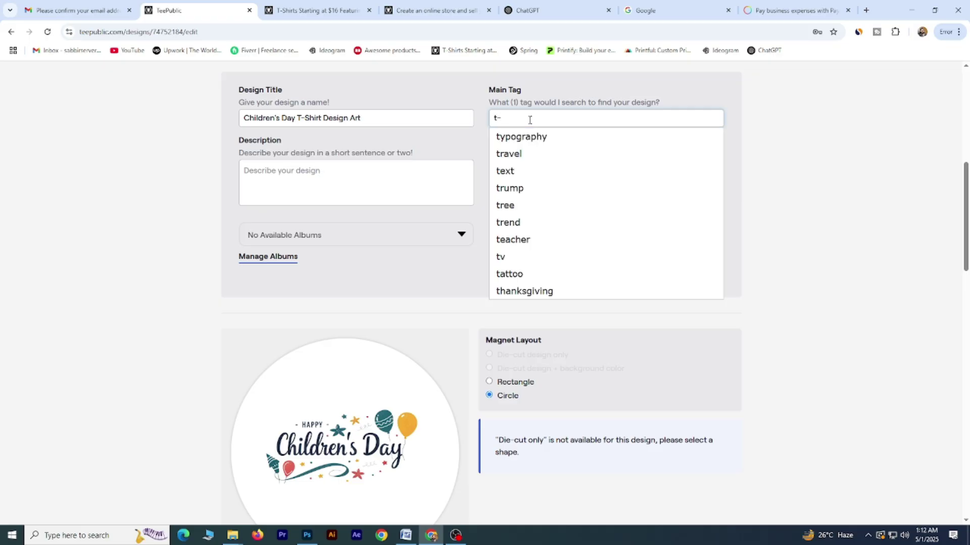
{"action": "type", "text": "-shirt"}
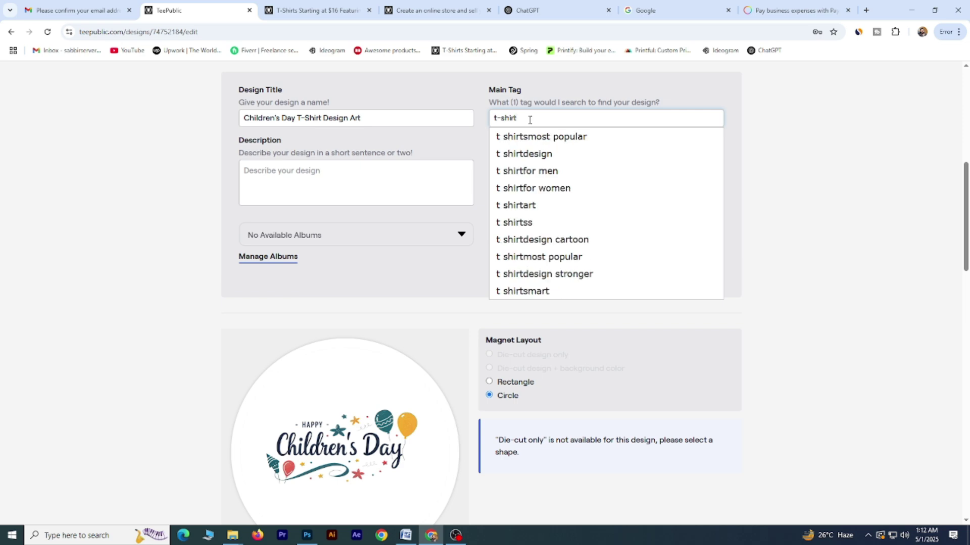
{"action": "left_click", "coordinate": [531, 154]}
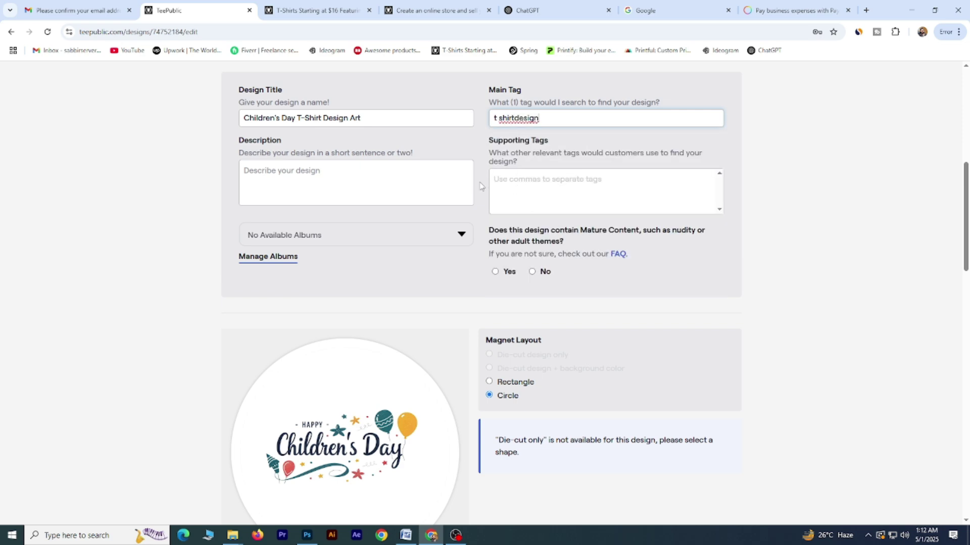
Step: Copy the design title and paste it into a ChatGPT prompt
{"action": "left_click", "coordinate": [402, 183]}
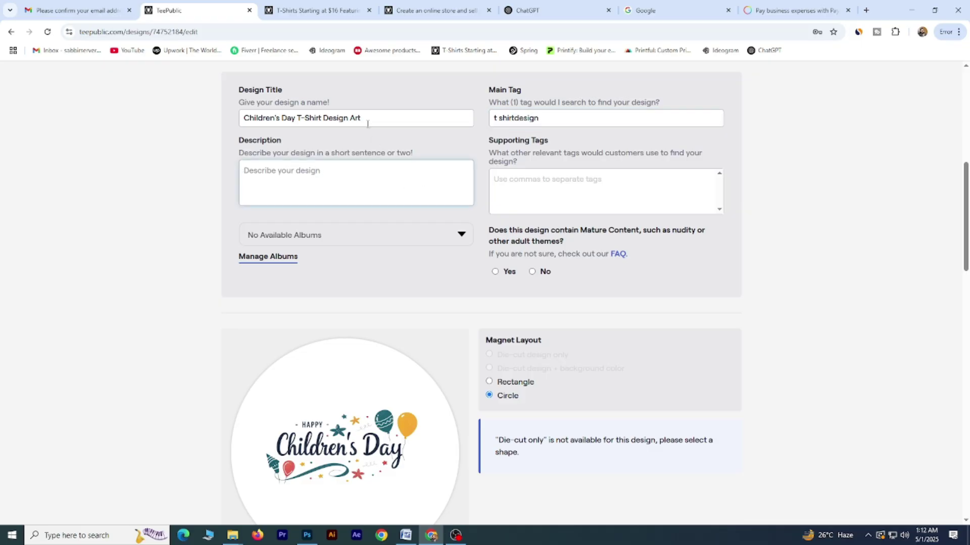
{"action": "left_click_drag", "start_coordinate": [359, 120], "coordinate": [225, 136]}
{"action": "right_click", "coordinate": [304, 122]}
{"action": "left_click", "coordinate": [334, 174]}
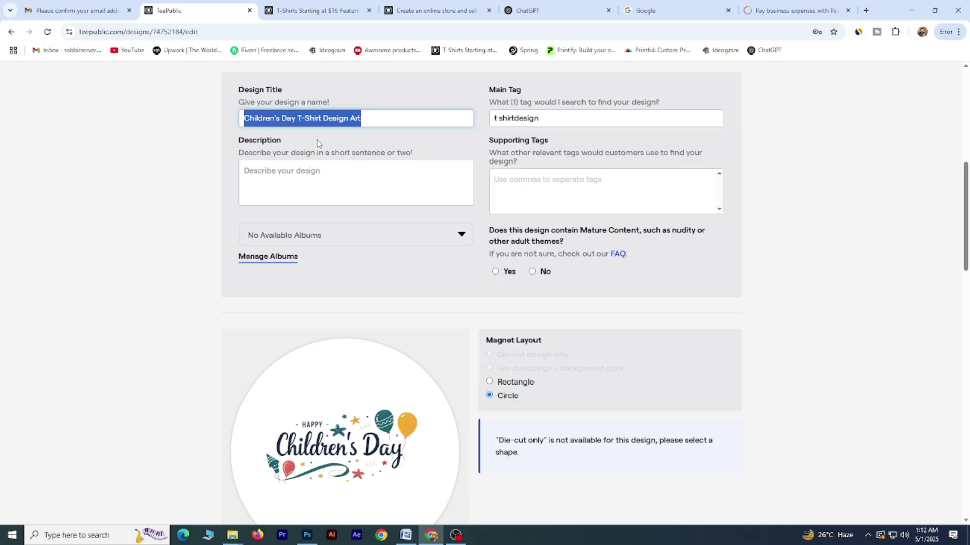
{"action": "left_click", "coordinate": [521, 11]}
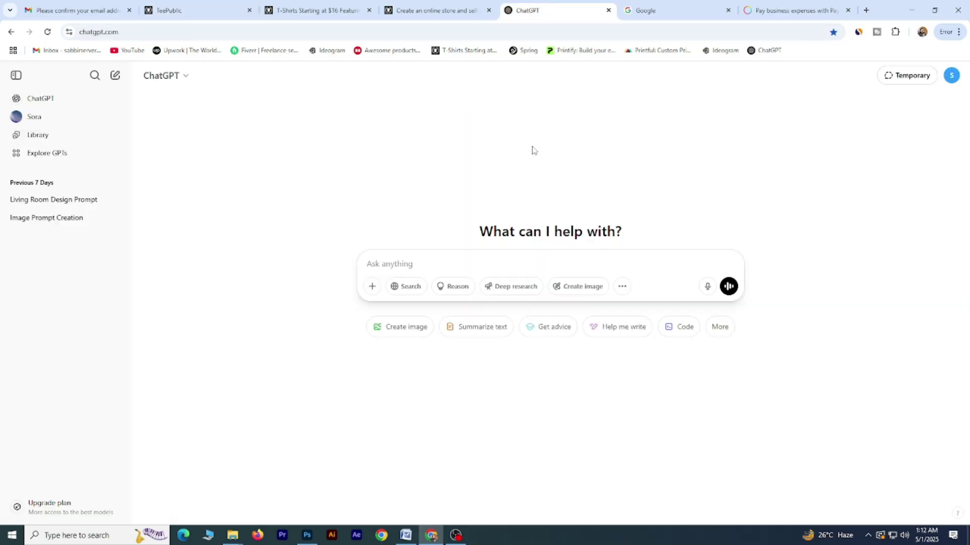
{"action": "key", "text": "ctrl+v"}
Step: Send ChatGPT the prompt "create a description this title for TeePubic marketplace (Children's Day T-Shirt Design Art)"
{"action": "key", "text": "ctrl+a"}
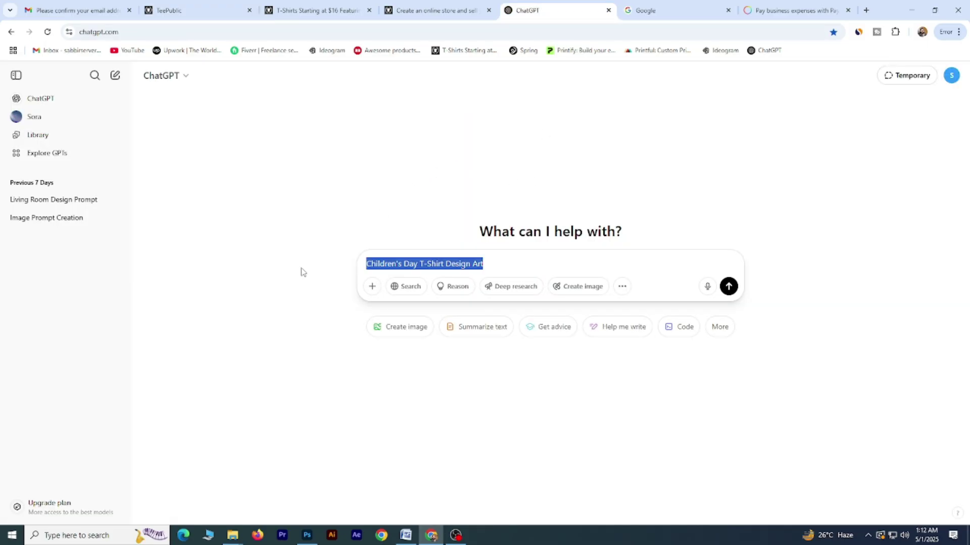
{"action": "type", "text": "create a description for this ("}
{"action": "key", "text": "ctrl+v"}
{"action": "type", "text": ")"}
{"action": "left_click", "coordinate": [451, 261]}
{"action": "key", "text": "BackSpace"}
{"action": "key", "text": "BackSpace"}
{"action": "key", "text": "BackSpace"}
{"action": "key", "text": "BackSpace"}
{"action": "left_click", "coordinate": [451, 261]}
{"action": "type", "text": "title for TeePubic marketplace"}
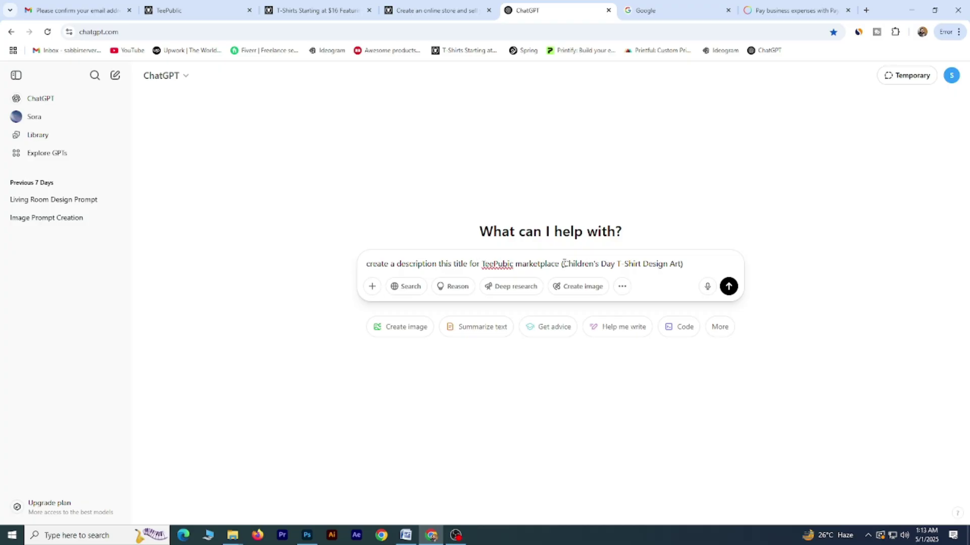
{"action": "key", "text": "Return"}
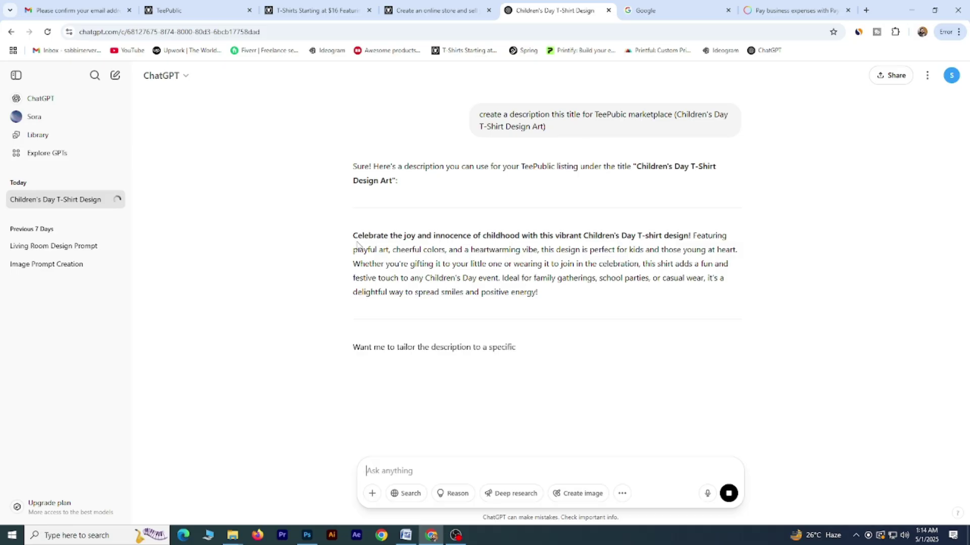
Step: Copy the generated description paragraph from ChatGPT into the TeePublic design's Description field
{"action": "left_click_drag", "start_coordinate": [354, 235], "coordinate": [543, 299]}
{"action": "right_click", "coordinate": [508, 264]}
{"action": "left_click", "coordinate": [525, 277]}
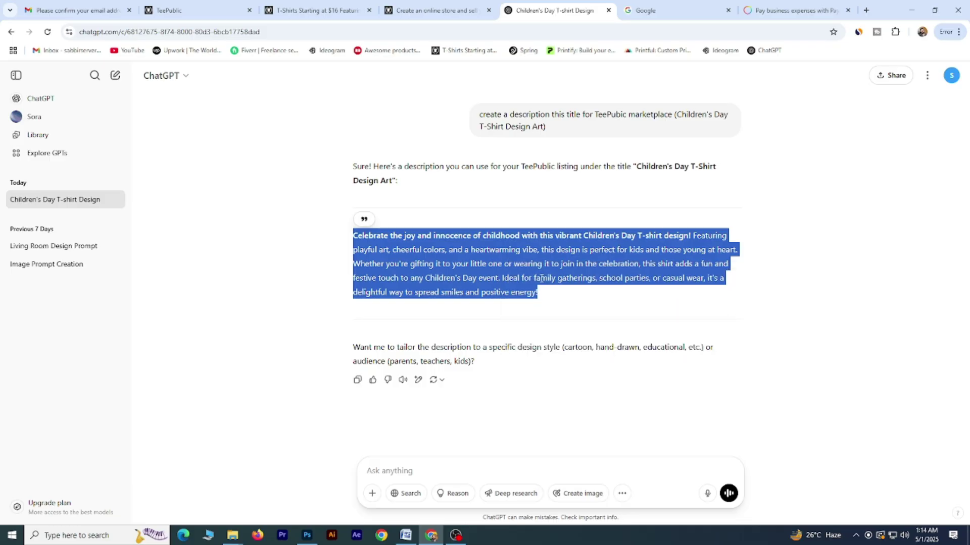
{"action": "left_click", "coordinate": [238, 7]}
{"action": "right_click", "coordinate": [313, 184]}
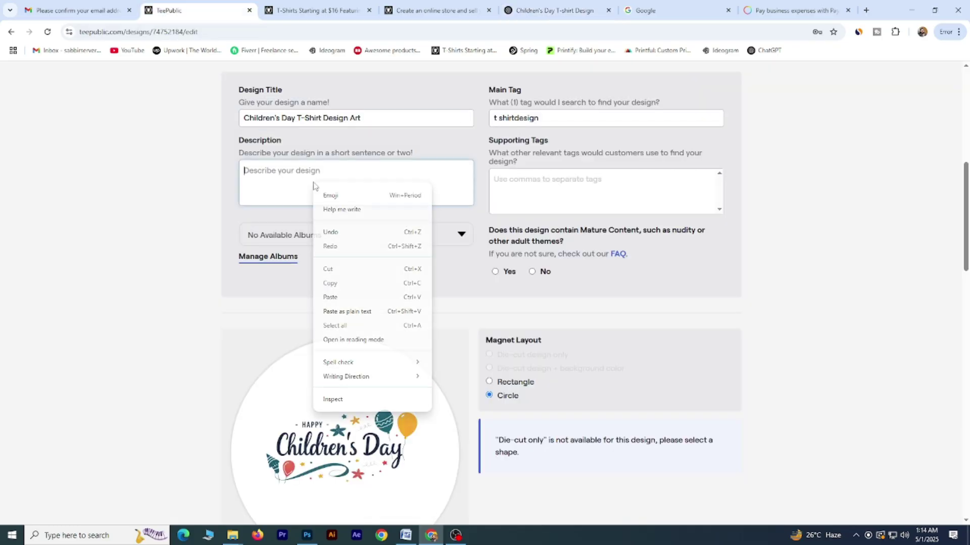
{"action": "left_click", "coordinate": [339, 297]}
Step: In ChatGPT, send the prompt "Create tags this title "Children's Day T-Shirt Design Art"", copying the title from the earlier message
{"action": "left_click", "coordinate": [539, 5]}
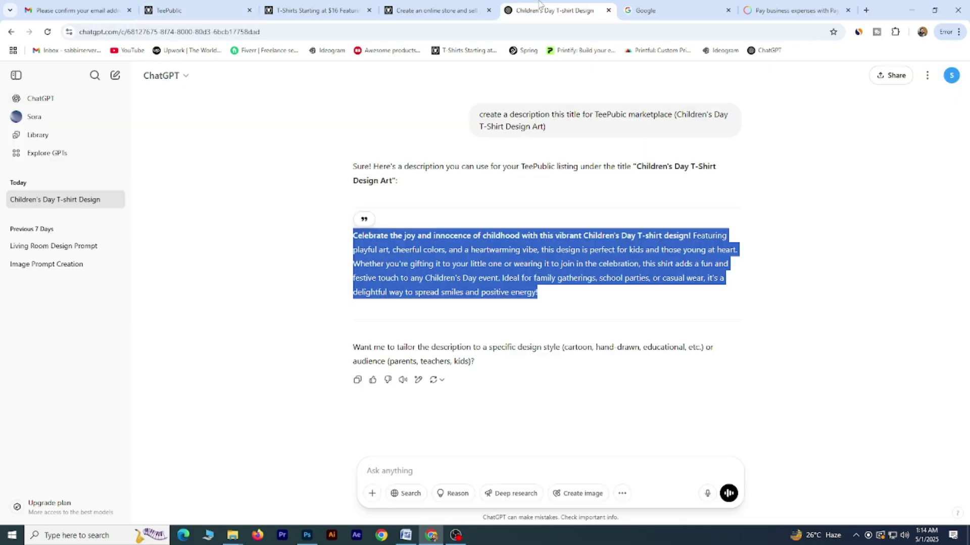
{"action": "left_click", "coordinate": [482, 305]}
{"action": "left_click", "coordinate": [422, 465]}
{"action": "type", "text": "Cre"}
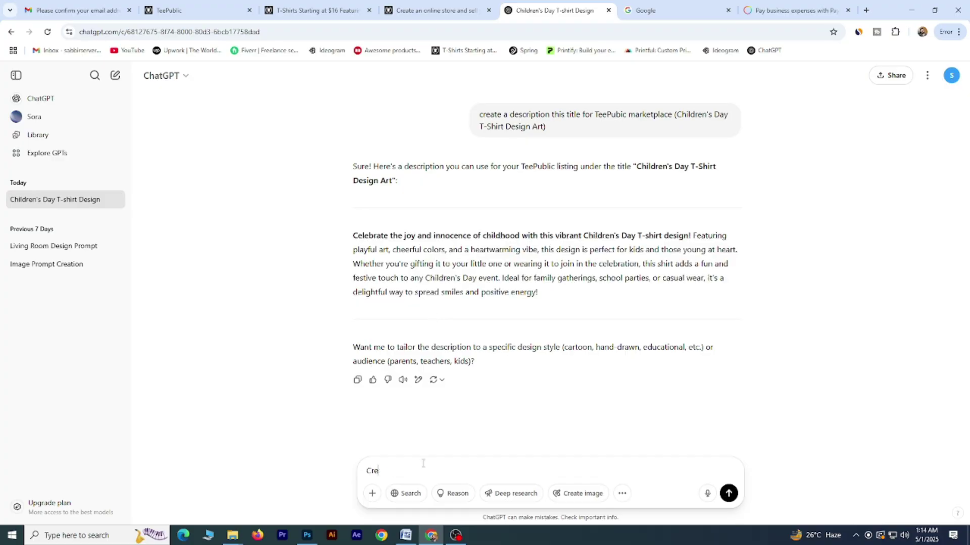
{"action": "type", "text": "ate  tags this title"}
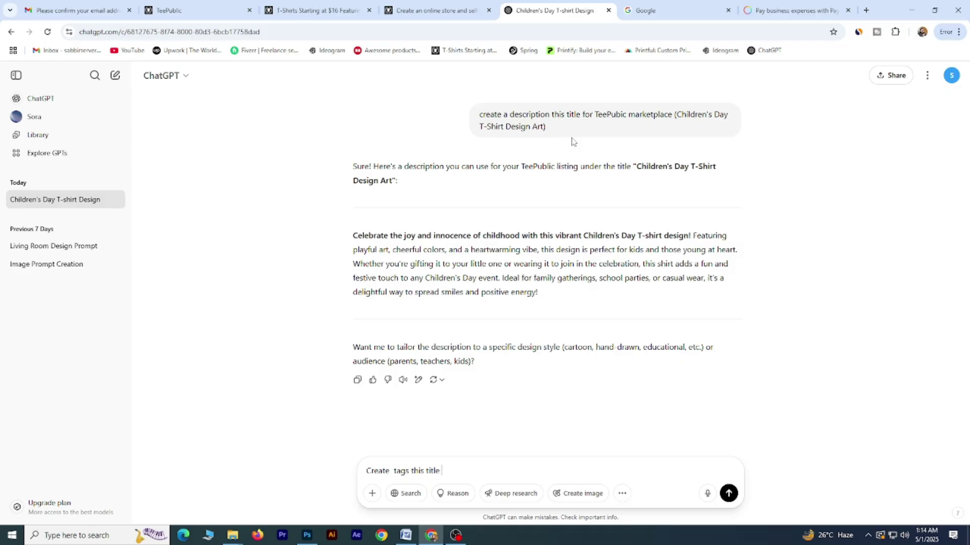
{"action": "left_click_drag", "start_coordinate": [679, 114], "coordinate": [714, 129]}
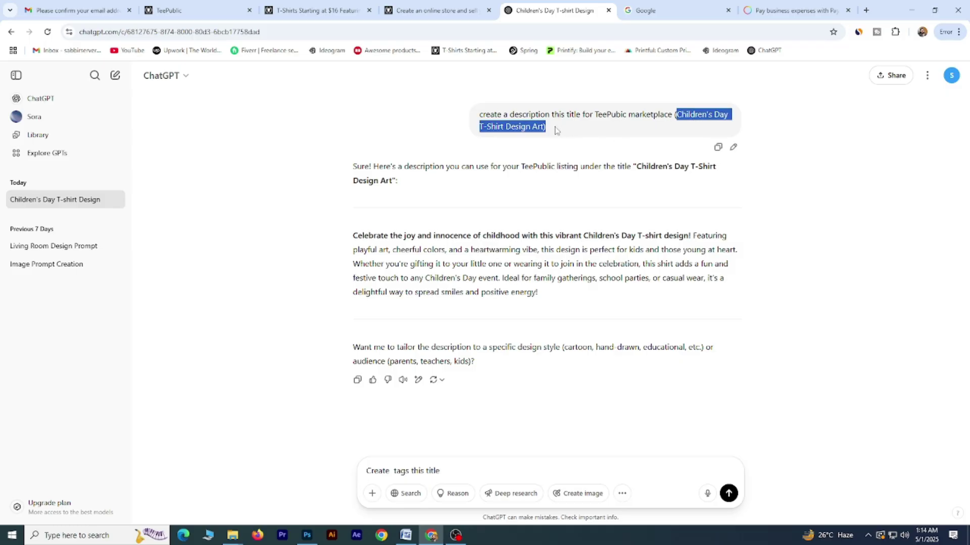
{"action": "left_click", "coordinate": [468, 470]}
{"action": "key", "text": "ctrl+v"}
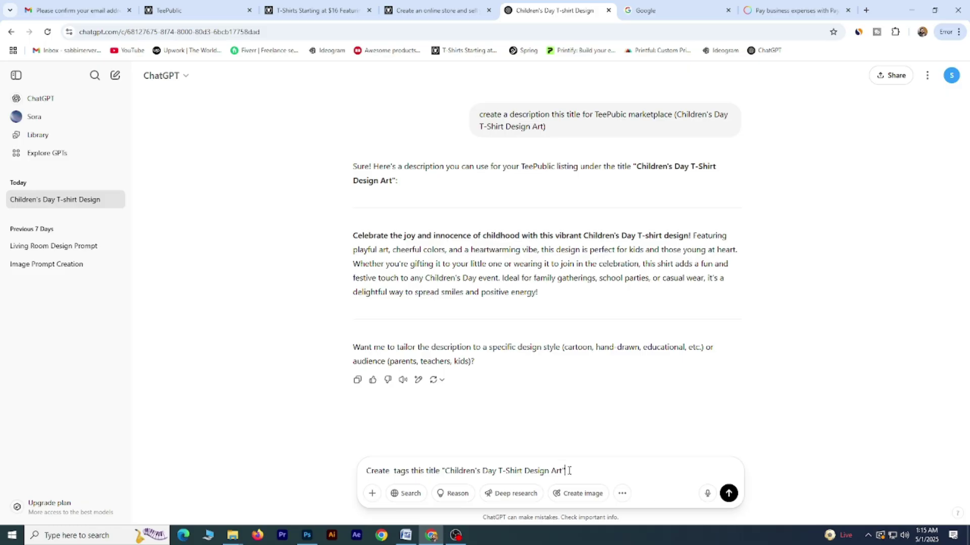
{"action": "key", "text": "Return"}
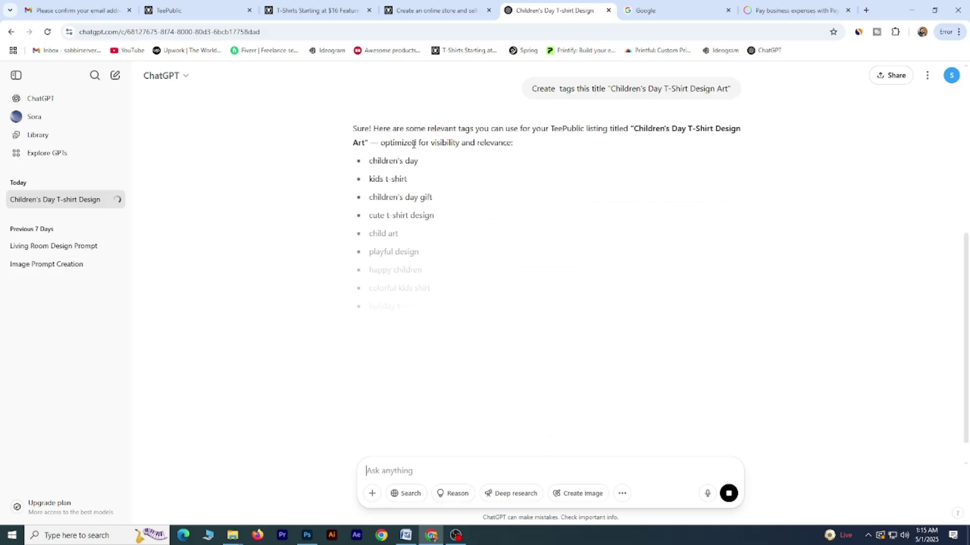
Step: Copy the full bulleted tag list from ChatGPT's reply, from "children's day" to "kid-friendly design"
{"action": "scroll", "coordinate": [359, 166], "scroll_direction": "down", "scroll_amount": 3}
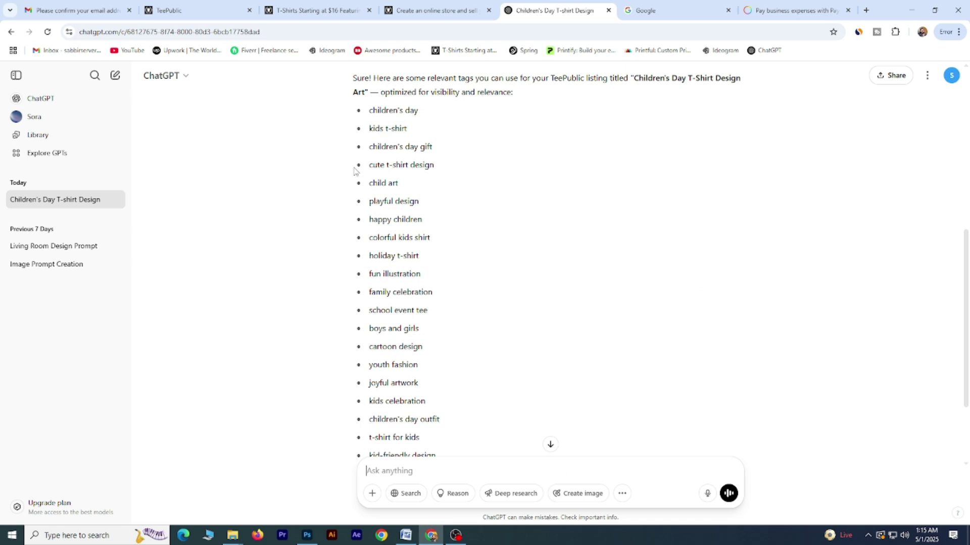
{"action": "scroll", "coordinate": [393, 300], "scroll_direction": "up", "scroll_amount": 3}
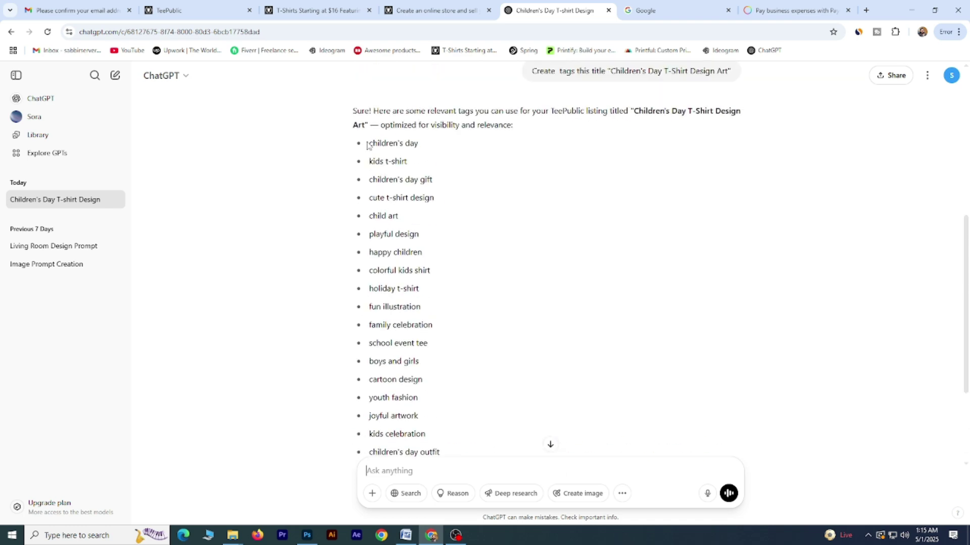
{"action": "left_click_drag", "start_coordinate": [368, 147], "coordinate": [462, 391]}
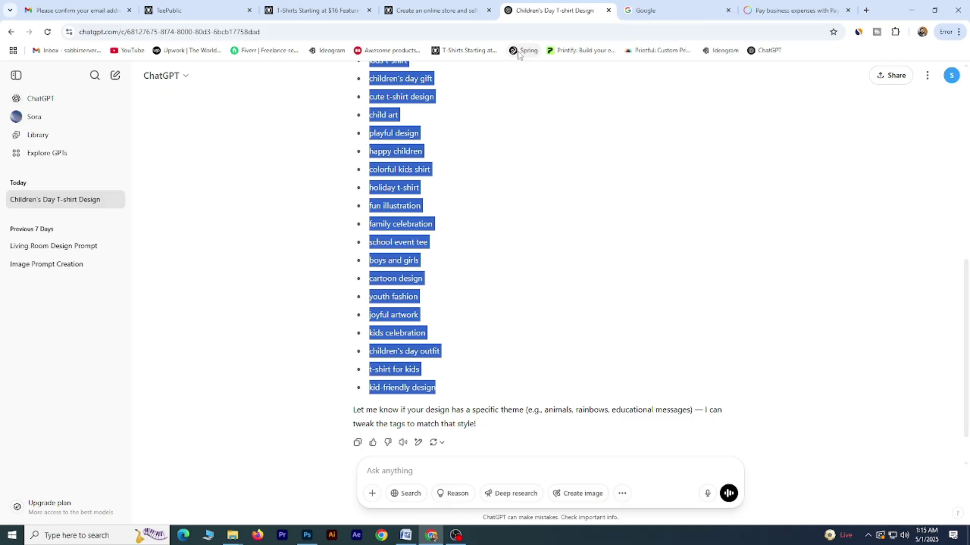
Step: Try to paste the copied tag list into the TeePublic design's Supporting Tags field, and clear the field again
{"action": "left_click", "coordinate": [225, 4]}
{"action": "left_click", "coordinate": [545, 187]}
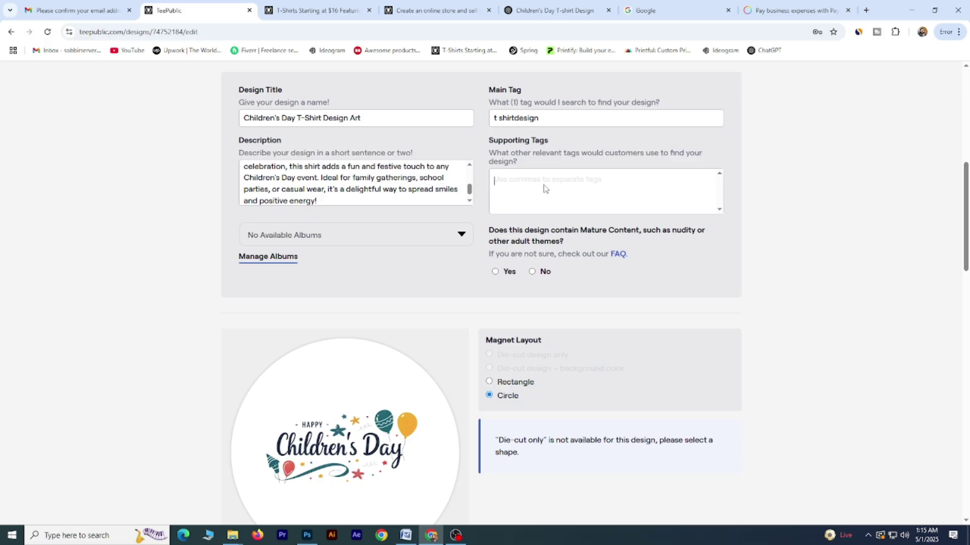
{"action": "key", "text": "ctrl+v"}
{"action": "key", "text": "ctrl+a"}
{"action": "key", "text": "BackSpace"}
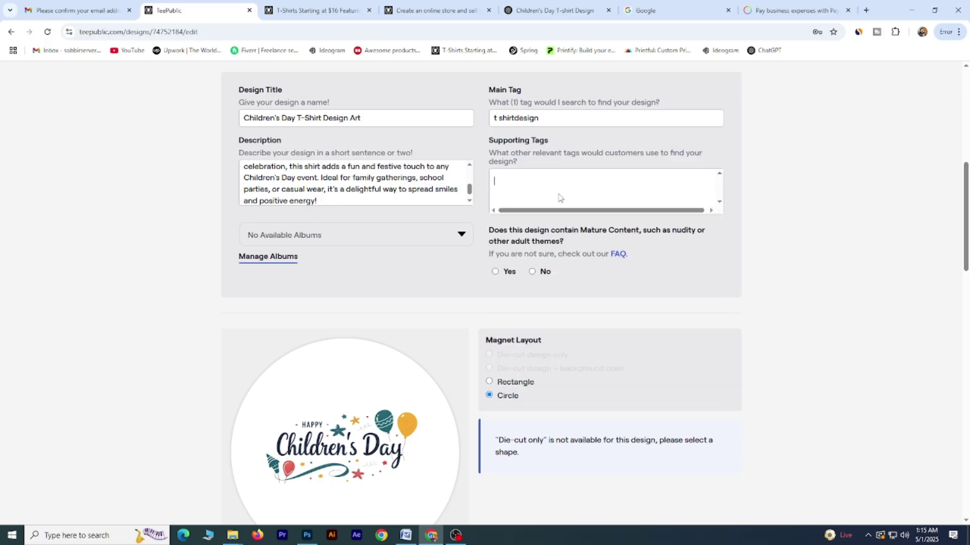
Step: Open Google Translate in the Google tab and paste the copied tag list as the source text
{"action": "left_click", "coordinate": [689, 7]}
{"action": "type", "text": "g"}
{"action": "left_click", "coordinate": [419, 284]}
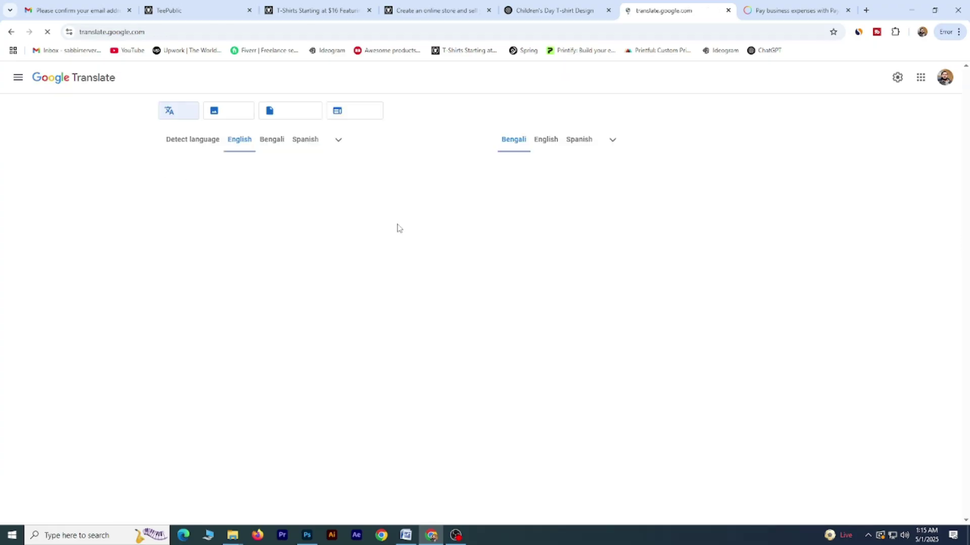
{"action": "key", "text": "ctrl+v"}
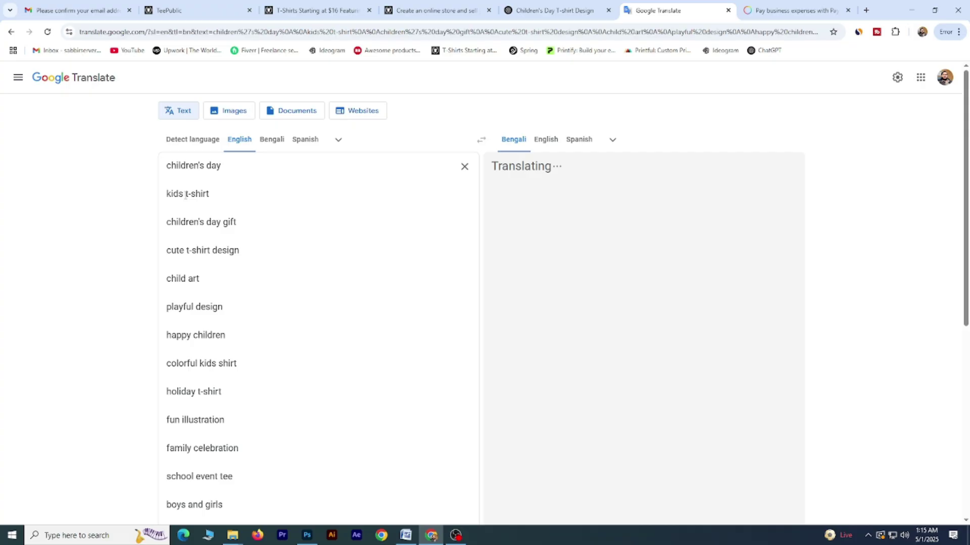
Step: Join the tags from "children's day" through "playful design" into one comma-separated line in the source text
{"action": "scroll", "coordinate": [170, 166], "scroll_direction": "down", "scroll_amount": 8}
{"action": "scroll", "coordinate": [177, 192], "scroll_direction": "up", "scroll_amount": 7}
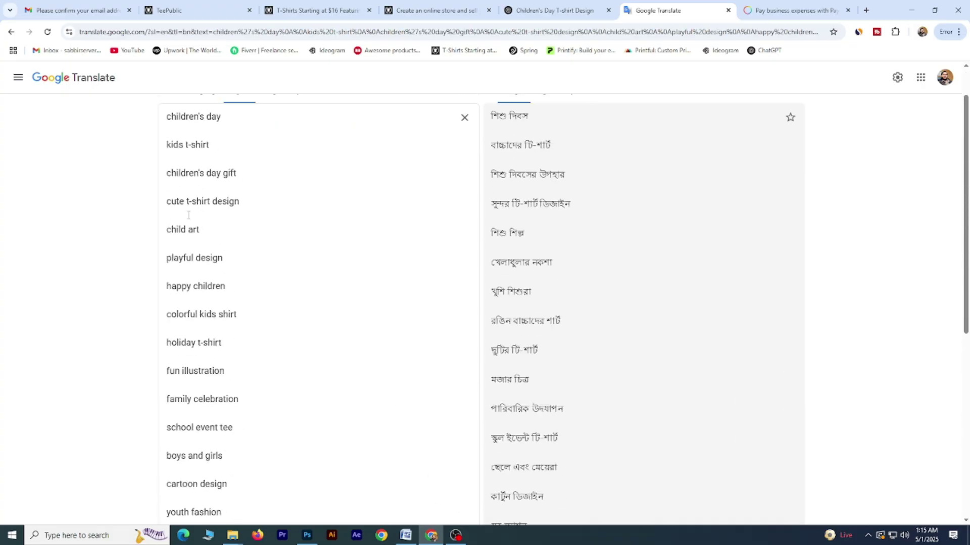
{"action": "scroll", "coordinate": [188, 215], "scroll_direction": "up", "scroll_amount": 2}
{"action": "key", "text": "BackSpace"}
{"action": "key", "text": "BackSpace"}
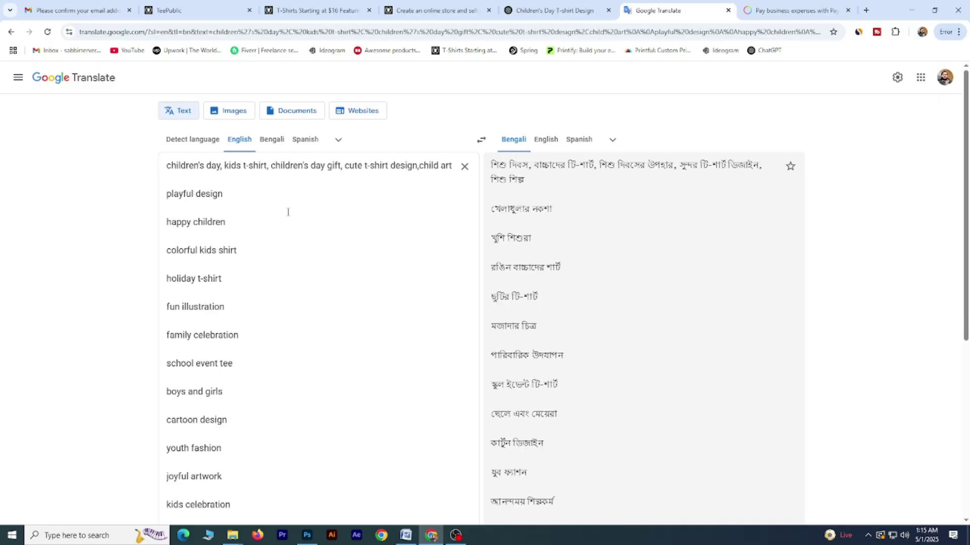
{"action": "left_click", "coordinate": [168, 209]}
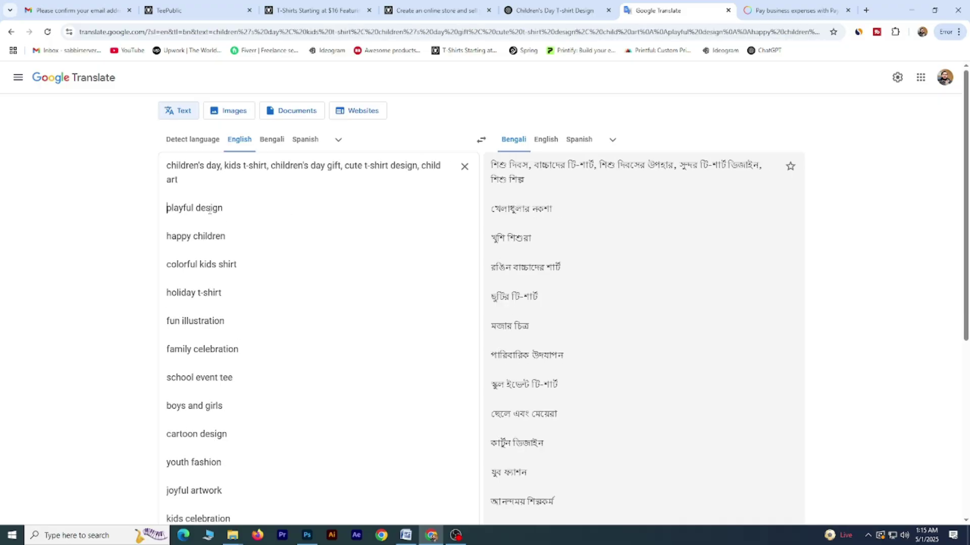
{"action": "key", "text": "BackSpace"}
{"action": "key", "text": "BackSpace"}
{"action": "type", "text": ", playful design"}
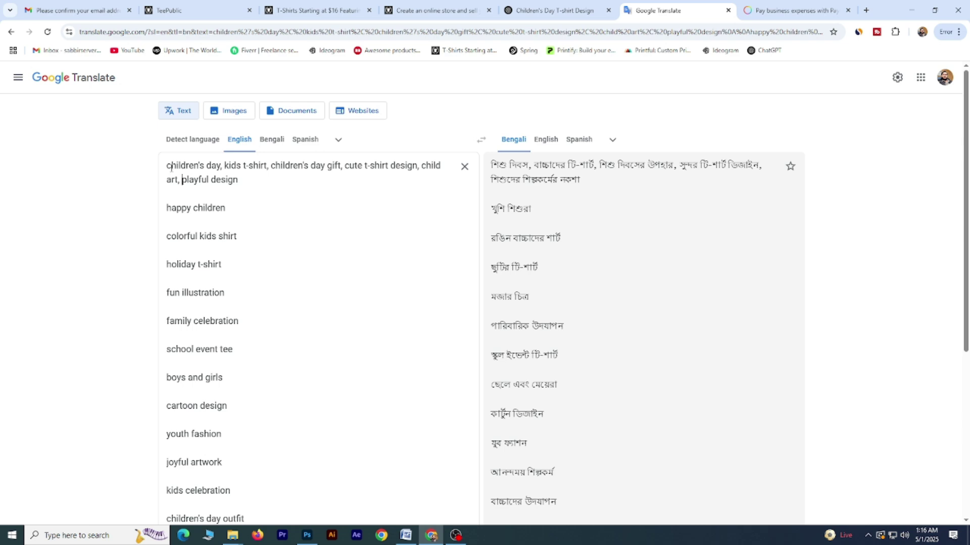
Step: Copy the comma-separated line into TeePublic's Supporting Tags and add the tags "children" and "kids"
{"action": "triple_click", "coordinate": [171, 168]}
{"action": "key", "text": "ctrl+2"}
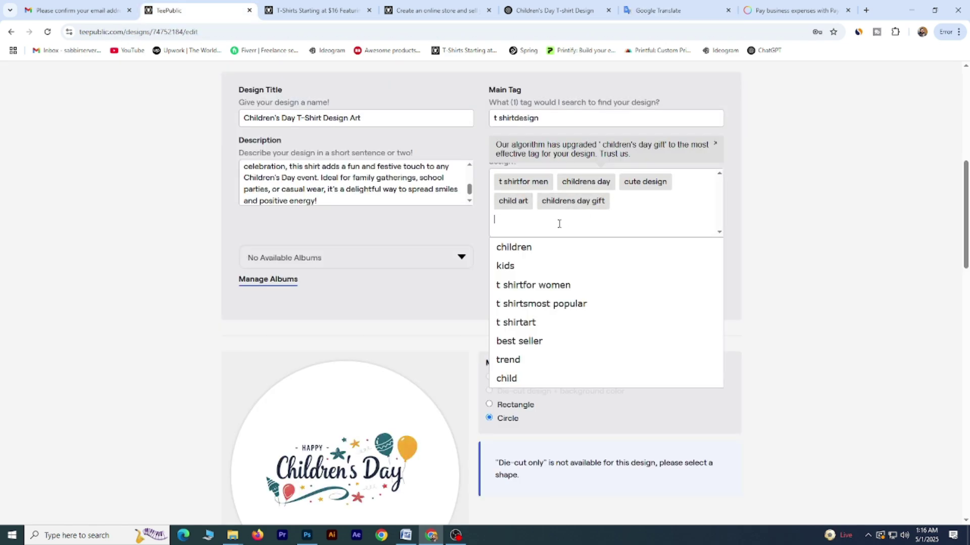
{"action": "left_click", "coordinate": [514, 247]}
{"action": "left_click", "coordinate": [562, 230]}
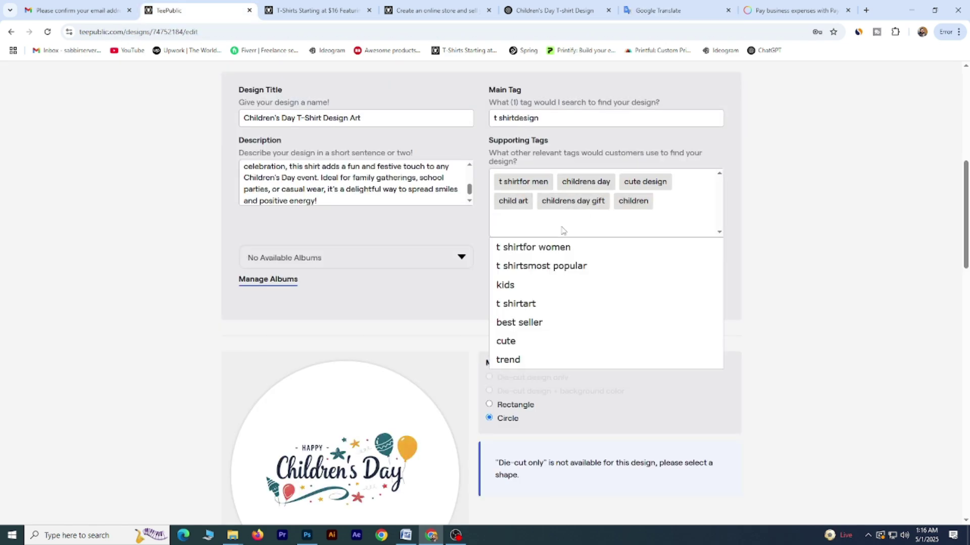
{"action": "type", "text": "kids"}
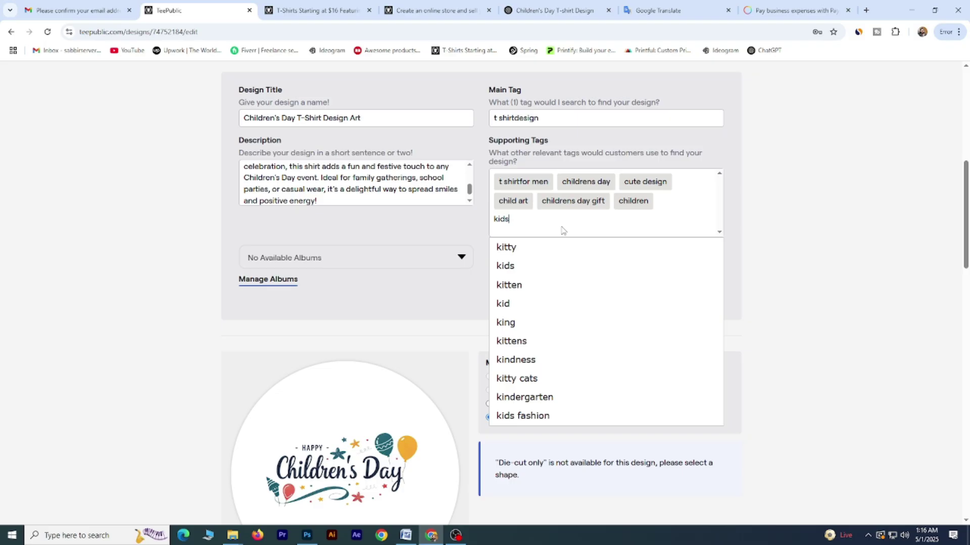
{"action": "key", "text": "Return"}
{"action": "left_click", "coordinate": [522, 219]}
Step: Try to add "childrens day" as another supporting tag, first from the design title and again as entered text
{"action": "left_click_drag", "start_coordinate": [247, 118], "coordinate": [297, 117]}
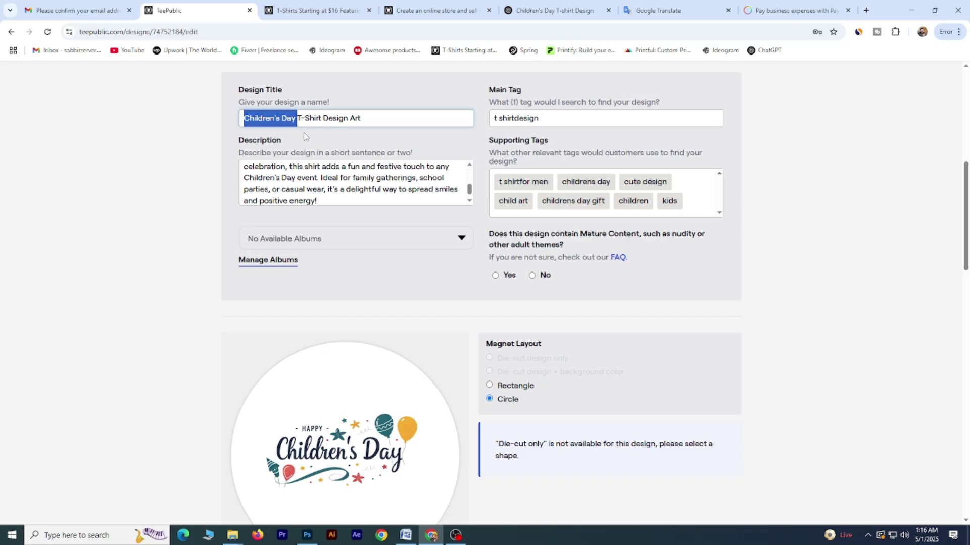
{"action": "left_click", "coordinate": [692, 207]}
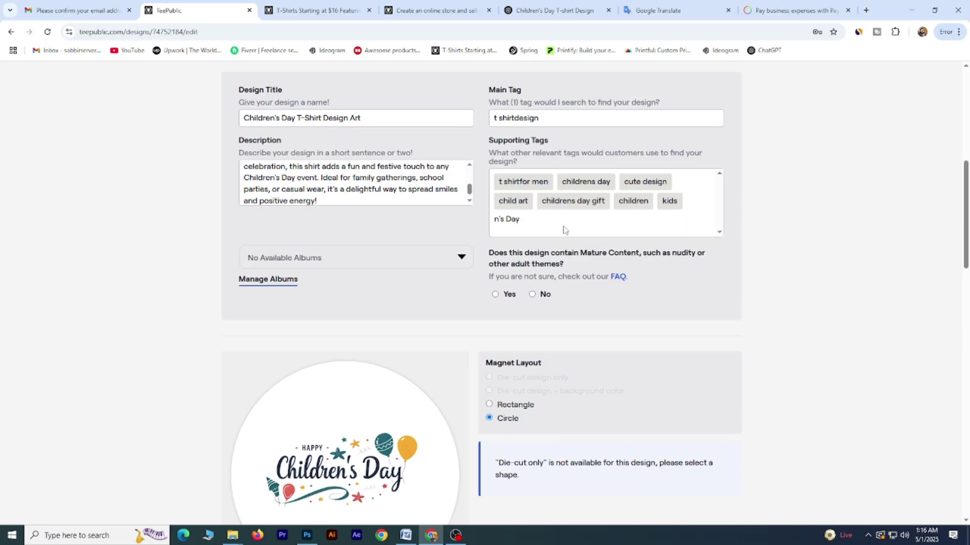
{"action": "left_click_drag", "start_coordinate": [520, 218], "coordinate": [491, 226]}
{"action": "key", "text": "BackSpace"}
{"action": "type", "text": "children"}
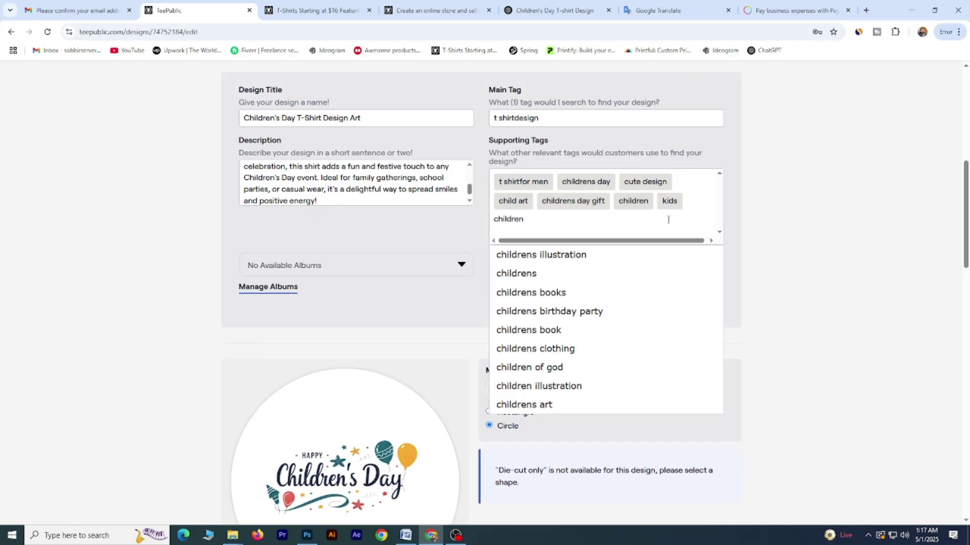
{"action": "type", "text": "s day"}
{"action": "key", "text": "Return"}
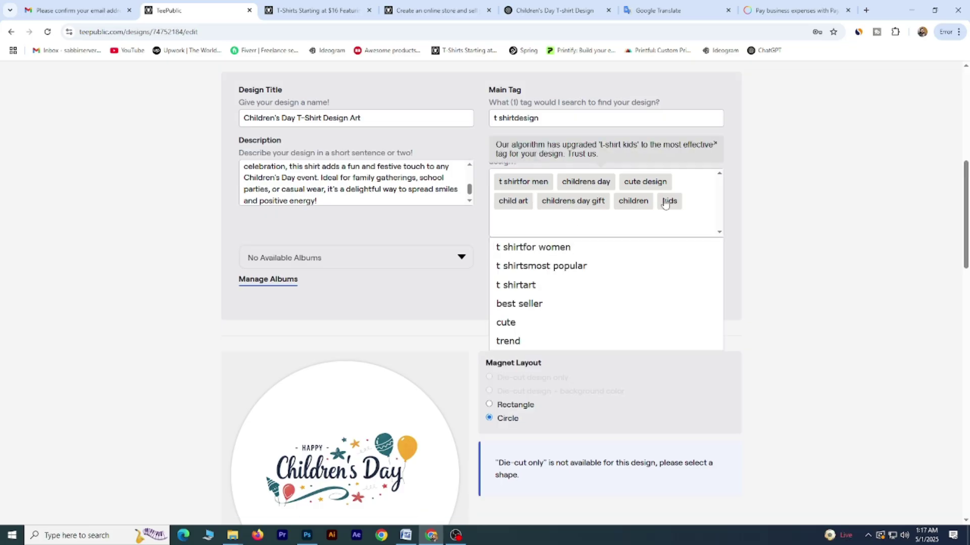
Step: Add the suggested supporting tags "trend", "best seller" and "t shirtart"
{"action": "left_click", "coordinate": [510, 341]}
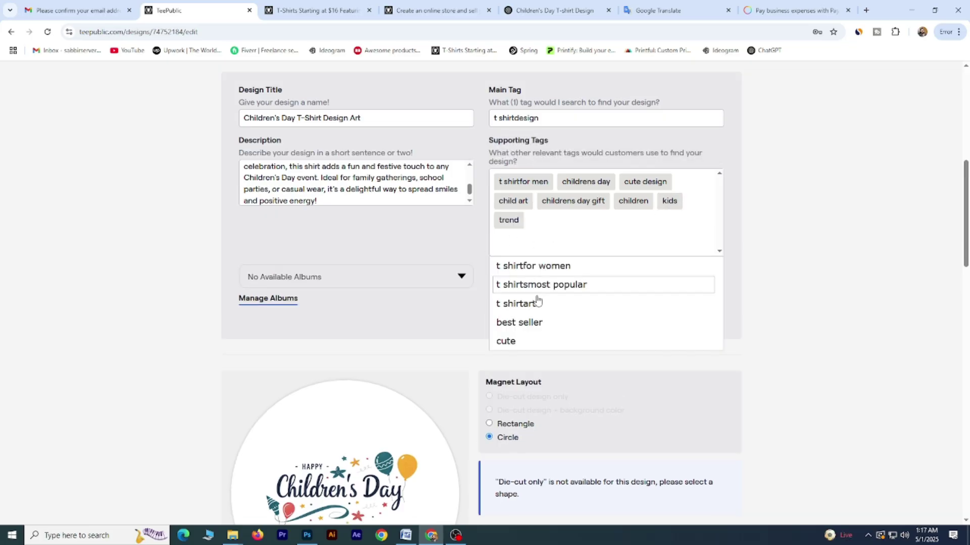
{"action": "left_click", "coordinate": [523, 322]}
{"action": "left_click", "coordinate": [523, 263]}
{"action": "left_click", "coordinate": [423, 217]}
Step: Copy "holiday t-shirt" from Google Translate into TeePublic's Supporting Tags and add the suggested tag "christmas"
{"action": "left_click", "coordinate": [658, 10]}
{"action": "left_click_drag", "start_coordinate": [223, 265], "coordinate": [165, 264]}
{"action": "key", "text": "ctrl+c"}
{"action": "left_click", "coordinate": [199, 10]}
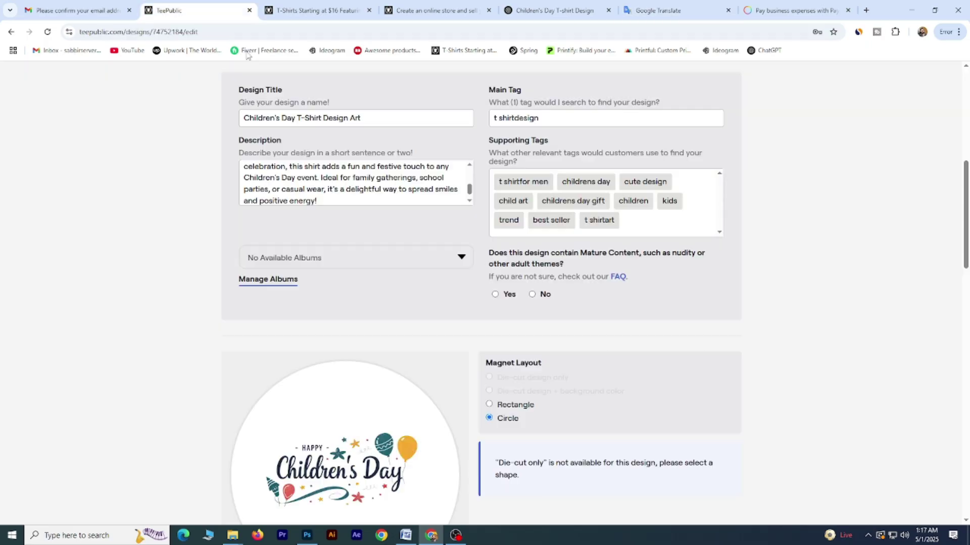
{"action": "left_click", "coordinate": [637, 234]}
{"action": "key", "text": "ctrl+v"}
{"action": "key", "text": "Return"}
{"action": "left_click", "coordinate": [529, 266]}
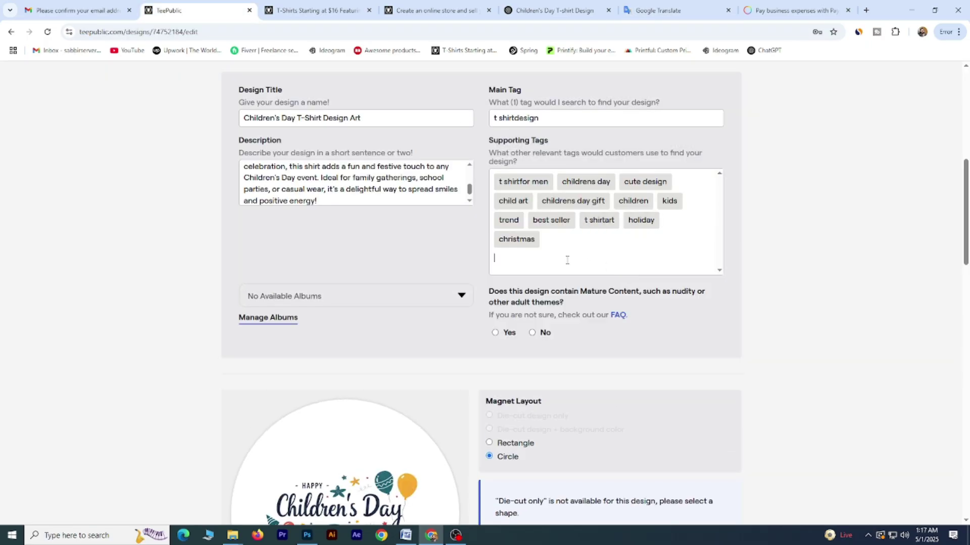
{"action": "left_click", "coordinate": [435, 269]}
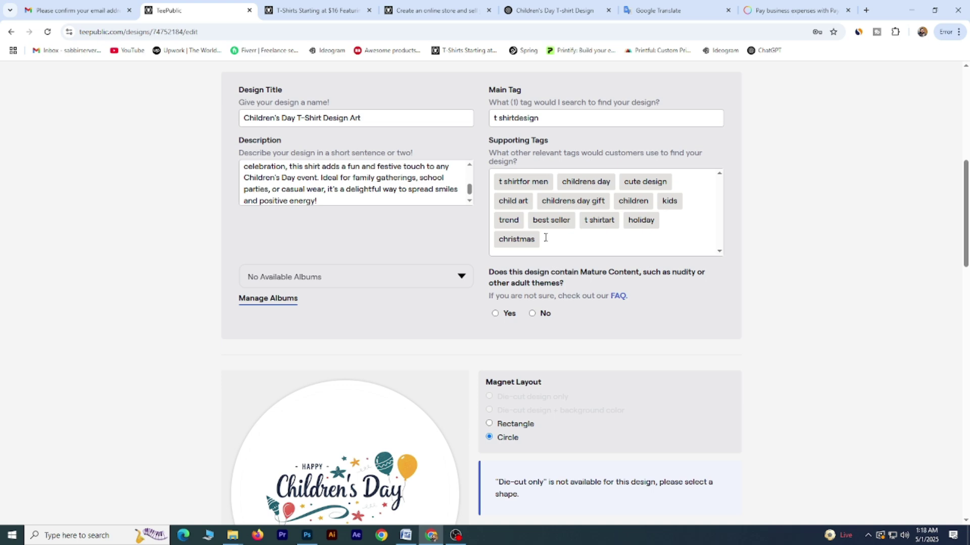
Step: Check the title and description, and re-enter the main tag as "t-shirt", picking the suggestion "t shirtdesign"
{"action": "scroll", "coordinate": [545, 237], "scroll_direction": "up", "scroll_amount": 1}
{"action": "left_click_drag", "start_coordinate": [371, 168], "coordinate": [235, 172]}
{"action": "left_click_drag", "start_coordinate": [329, 251], "coordinate": [226, 218]}
{"action": "left_click", "coordinate": [445, 198]}
{"action": "left_click_drag", "start_coordinate": [544, 169], "coordinate": [483, 172]}
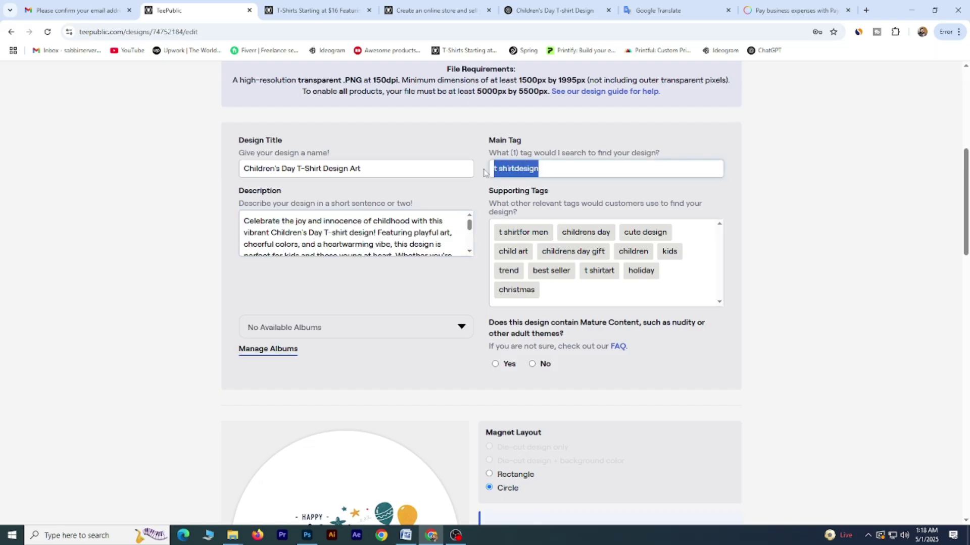
{"action": "left_click", "coordinate": [538, 171]}
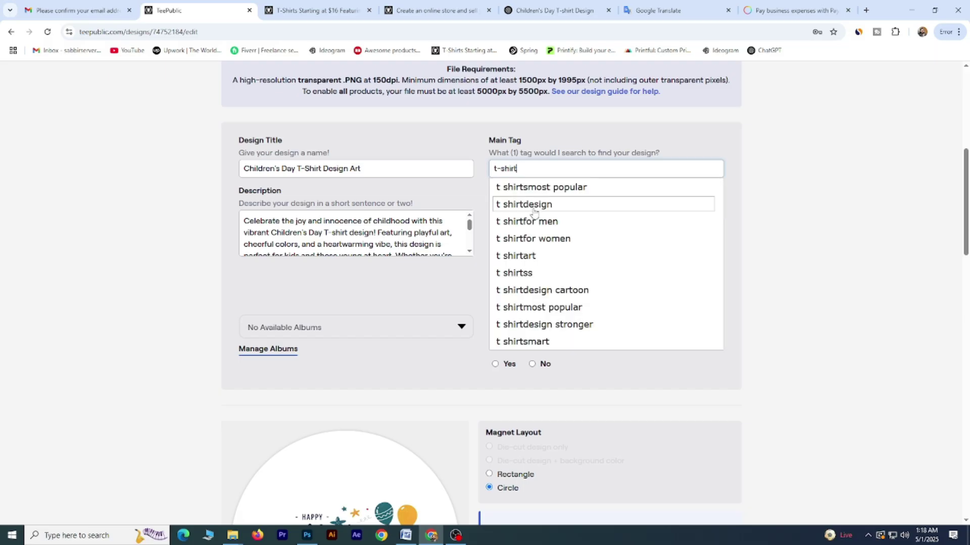
{"action": "left_click", "coordinate": [533, 207]}
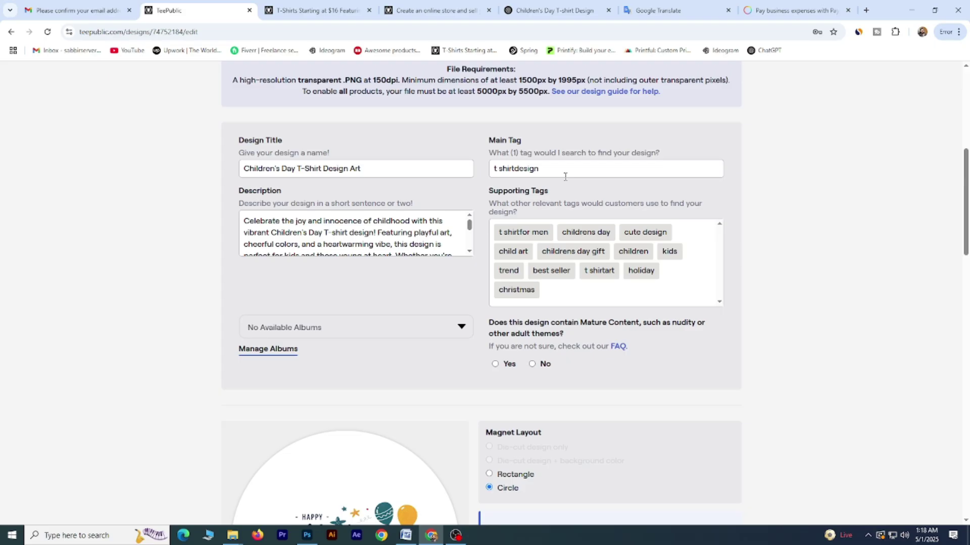
Step: Answer No to the mature content question and review the design title and main tag
{"action": "left_click", "coordinate": [545, 371]}
{"action": "scroll", "coordinate": [426, 233], "scroll_direction": "down", "scroll_amount": 3}
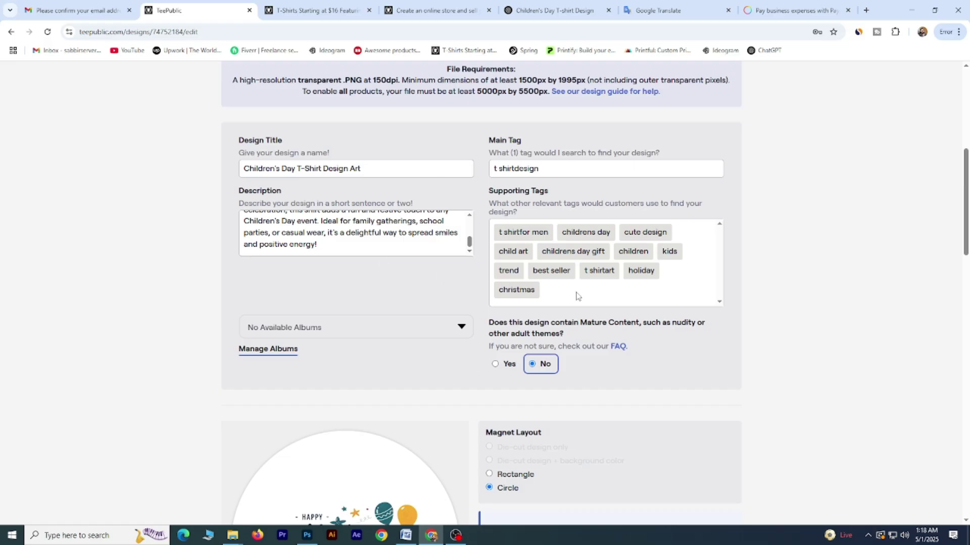
{"action": "scroll", "coordinate": [474, 283], "scroll_direction": "up", "scroll_amount": 4}
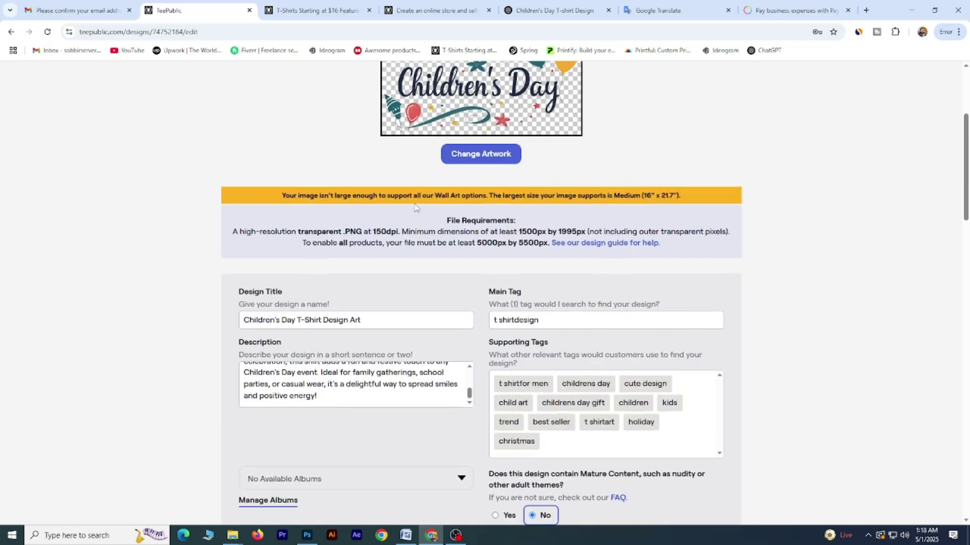
{"action": "scroll", "coordinate": [469, 148], "scroll_direction": "down", "scroll_amount": 3}
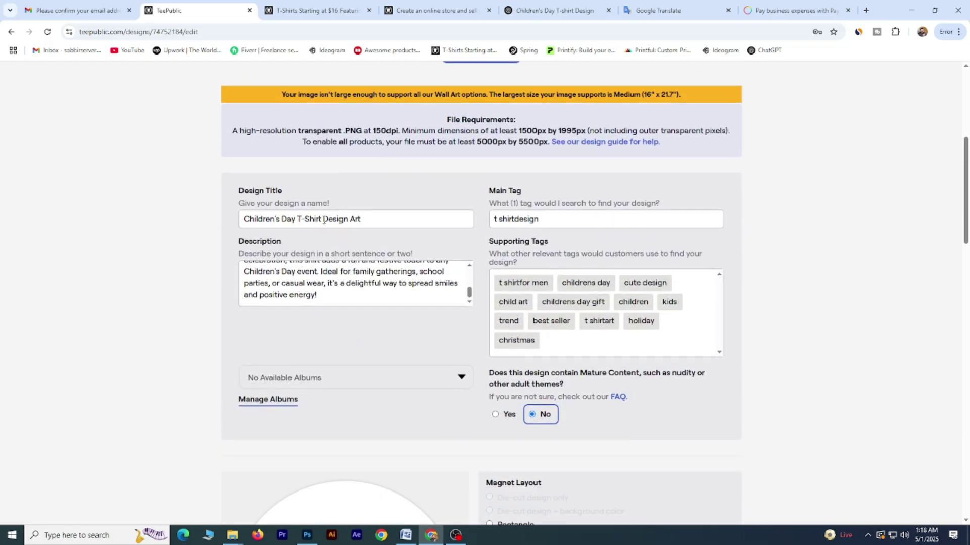
{"action": "left_click_drag", "start_coordinate": [379, 218], "coordinate": [227, 221]}
{"action": "left_click_drag", "start_coordinate": [584, 223], "coordinate": [485, 244]}
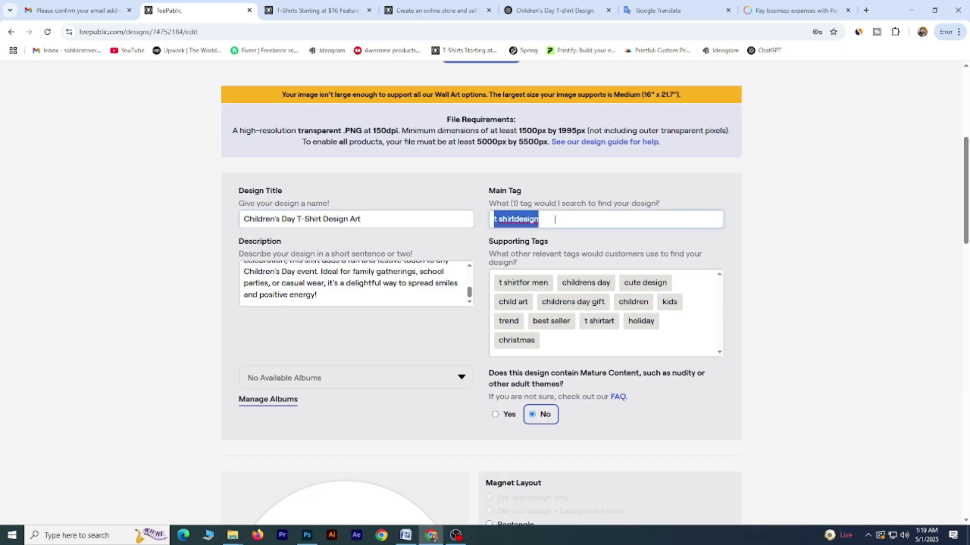
Step: Open the Apparel configuration of the Children's Day design
{"action": "left_click", "coordinate": [396, 293]}
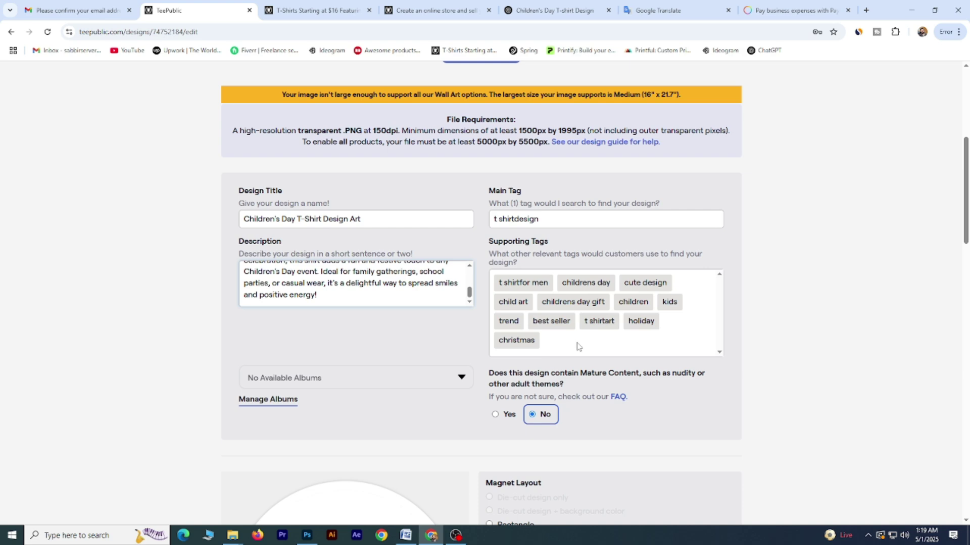
{"action": "scroll", "coordinate": [518, 265], "scroll_direction": "down", "scroll_amount": 4}
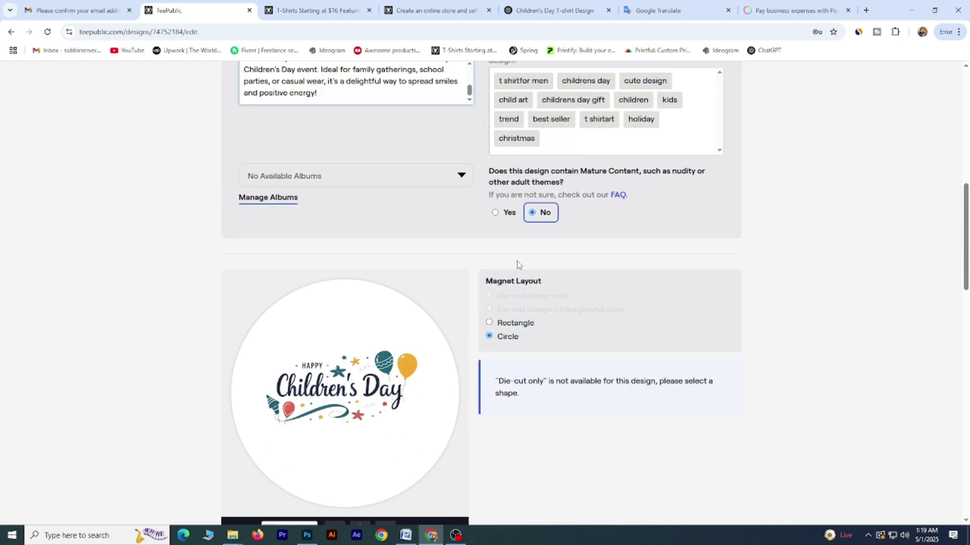
{"action": "scroll", "coordinate": [536, 215], "scroll_direction": "down", "scroll_amount": 3}
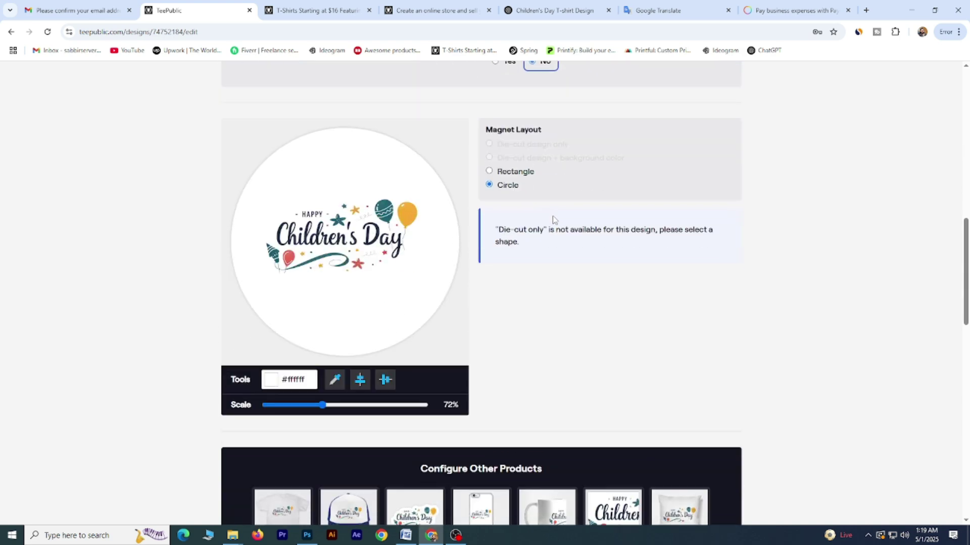
{"action": "scroll", "coordinate": [396, 228], "scroll_direction": "down", "scroll_amount": 4}
{"action": "left_click", "coordinate": [281, 316]}
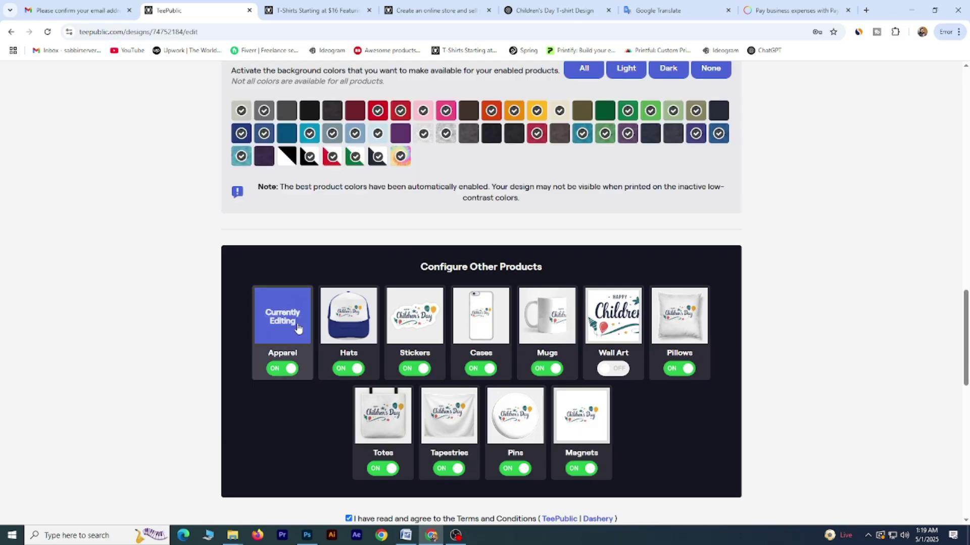
Step: Preview the design on the T-Shirt, Tank, Crewneck, Long Sleeve T-Shirt, Baseball Tee and Kids items
{"action": "scroll", "coordinate": [541, 212], "scroll_direction": "up", "scroll_amount": 8}
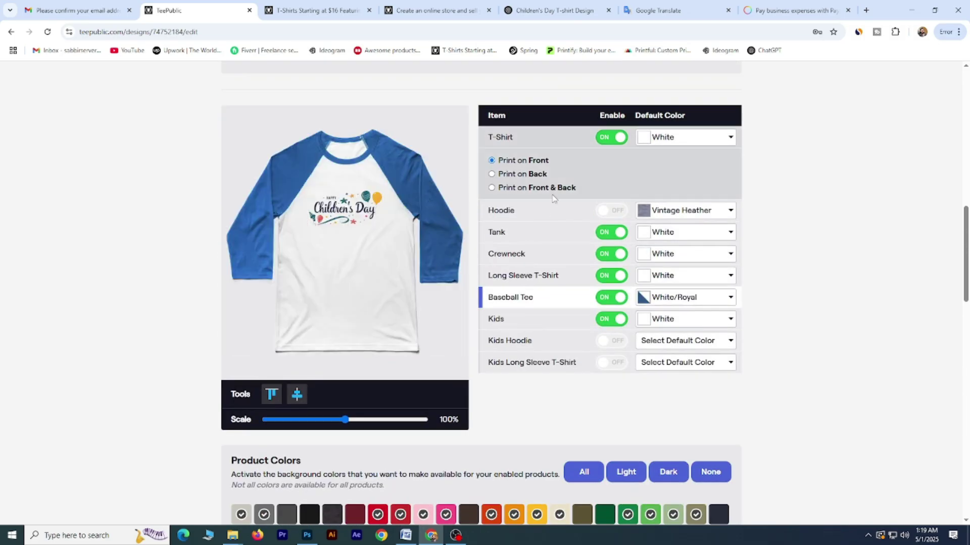
{"action": "left_click", "coordinate": [534, 144]}
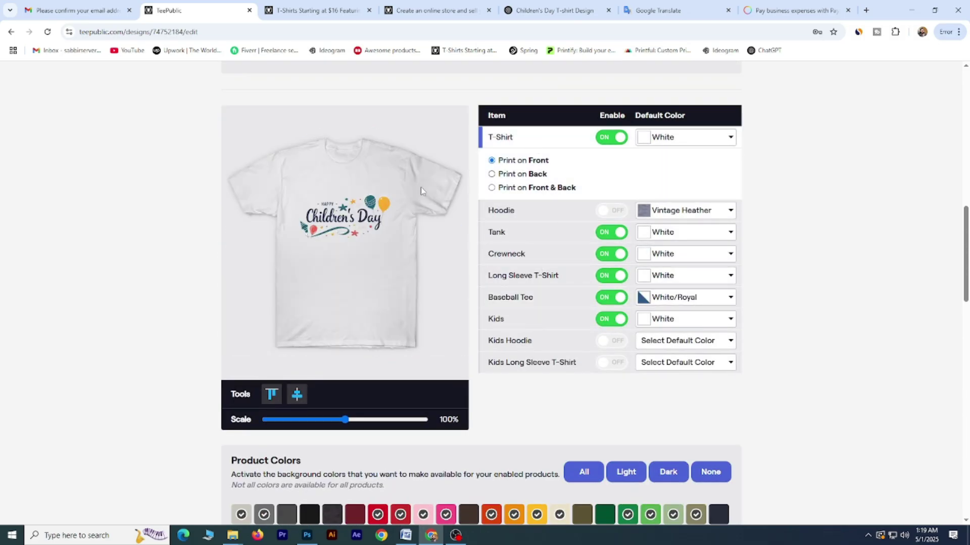
{"action": "left_click", "coordinate": [540, 231]}
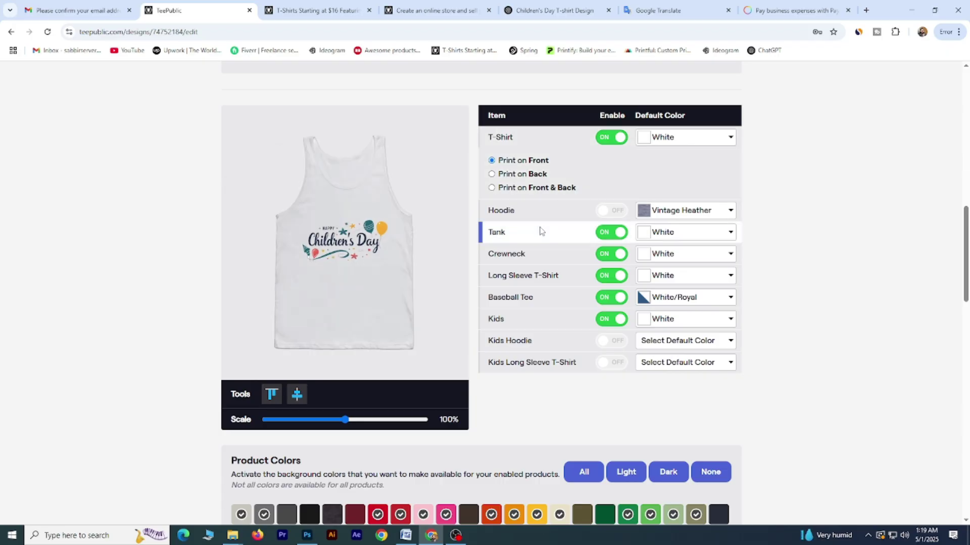
{"action": "left_click", "coordinate": [548, 255]}
{"action": "left_click", "coordinate": [565, 276]}
{"action": "left_click", "coordinate": [555, 302]}
{"action": "left_click", "coordinate": [556, 316]}
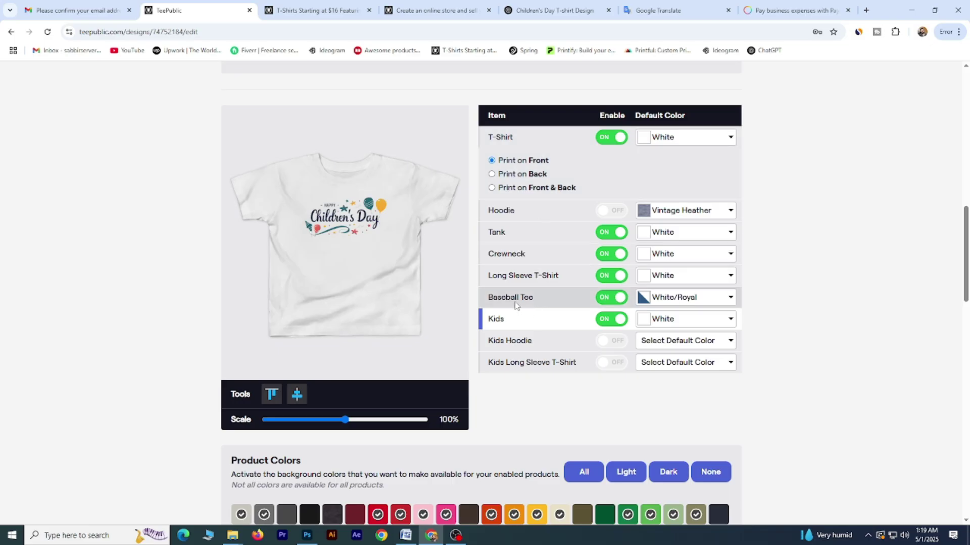
Step: Preview the Hoodie and reset its default color to "Select Default Color"
{"action": "left_click", "coordinate": [540, 211]}
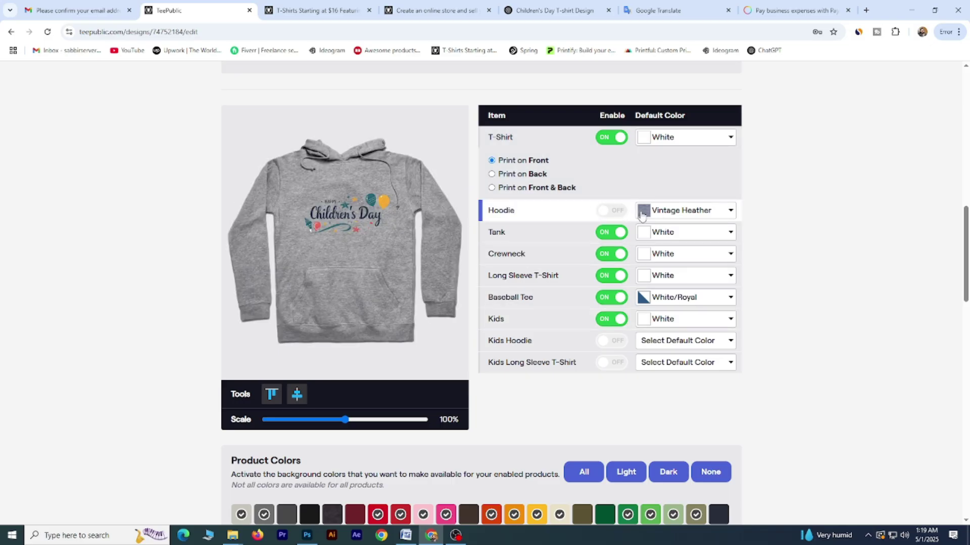
{"action": "left_click", "coordinate": [641, 215]}
{"action": "left_click", "coordinate": [680, 230]}
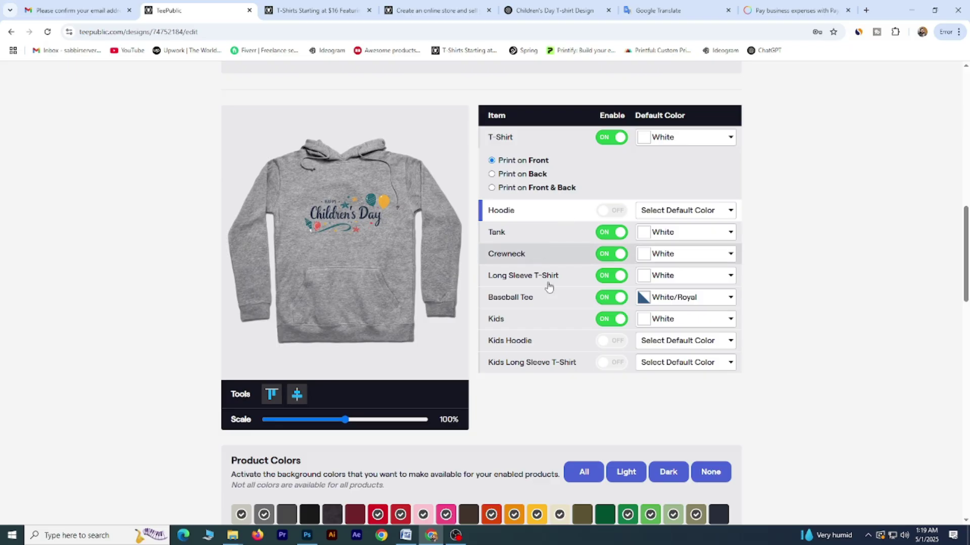
Step: Check the product colors and enabled products, and publish the Children's Day design
{"action": "scroll", "coordinate": [545, 283], "scroll_direction": "down", "scroll_amount": 9}
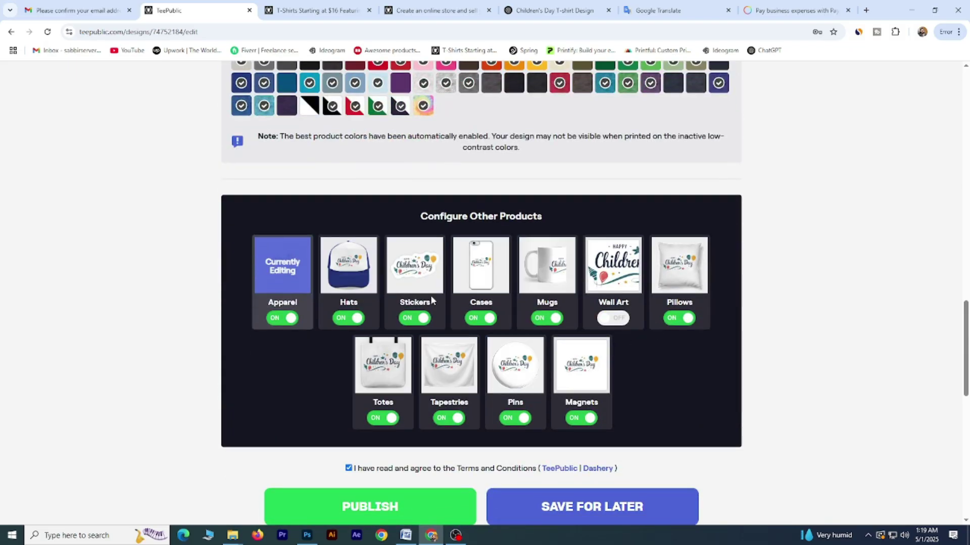
{"action": "scroll", "coordinate": [430, 295], "scroll_direction": "up", "scroll_amount": 5}
{"action": "scroll", "coordinate": [465, 304], "scroll_direction": "down", "scroll_amount": 7}
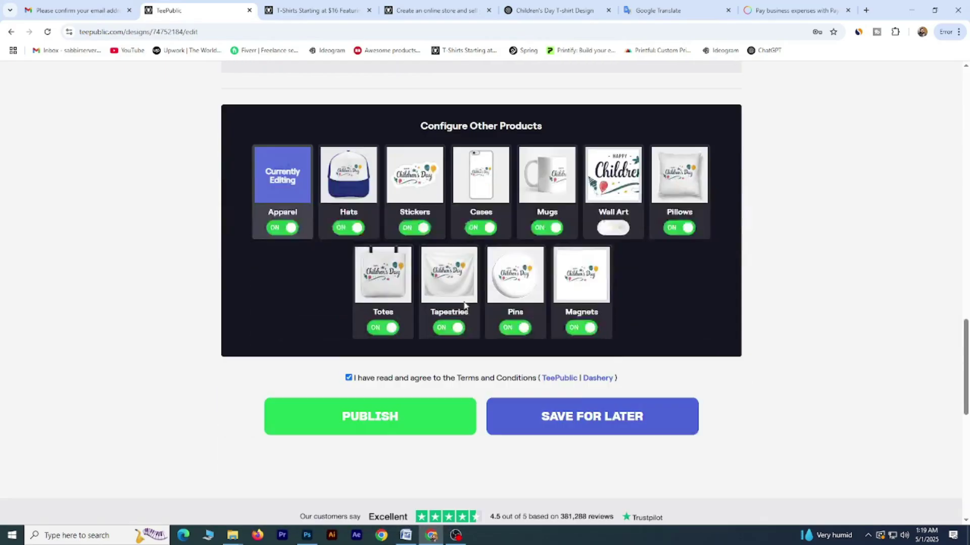
{"action": "scroll", "coordinate": [464, 304], "scroll_direction": "down", "scroll_amount": 1}
{"action": "left_click", "coordinate": [403, 406]}
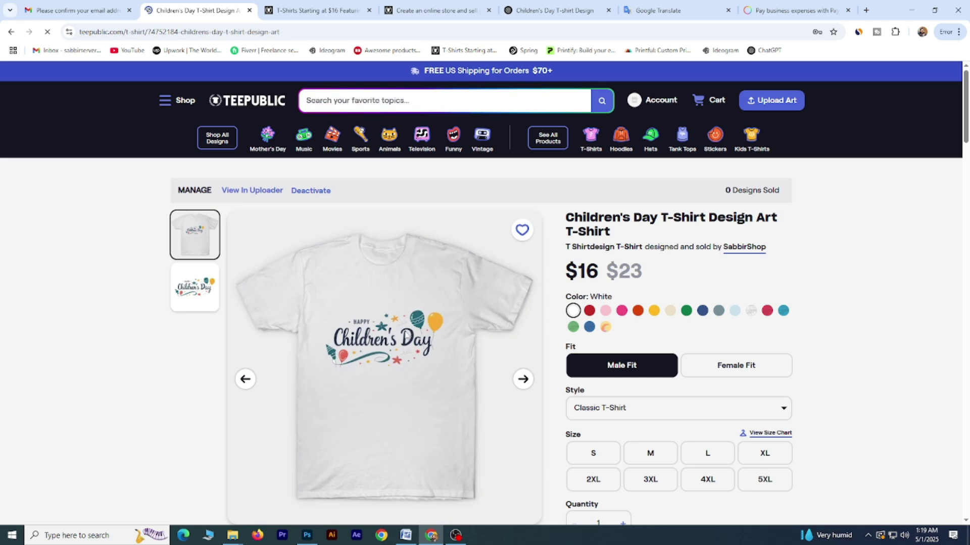
Step: Review the published T-shirt page, checking its price and its title
{"action": "scroll", "coordinate": [395, 324], "scroll_direction": "down", "scroll_amount": 2}
{"action": "scroll", "coordinate": [396, 321], "scroll_direction": "down", "scroll_amount": 5}
{"action": "scroll", "coordinate": [399, 321], "scroll_direction": "up", "scroll_amount": 7}
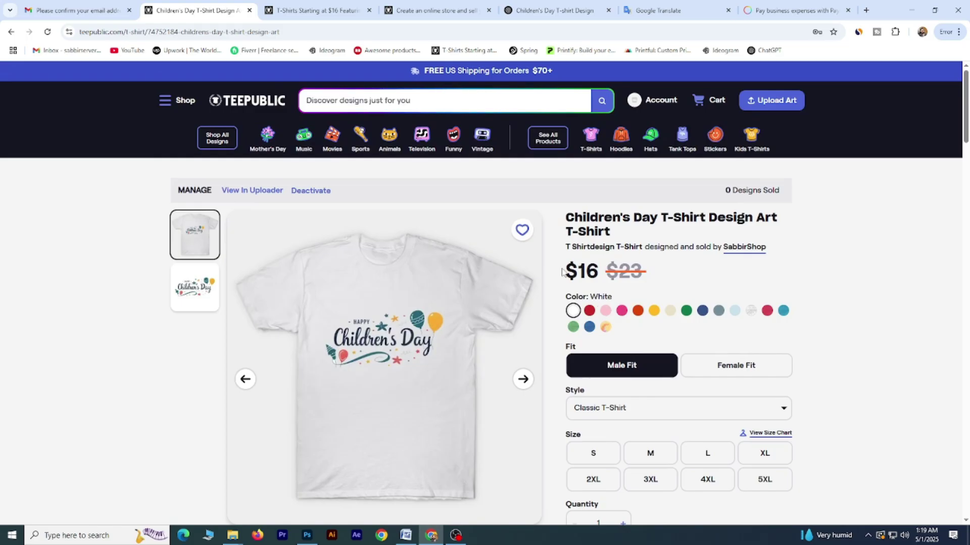
{"action": "left_click_drag", "start_coordinate": [565, 271], "coordinate": [666, 270]}
{"action": "left_click", "coordinate": [667, 269]}
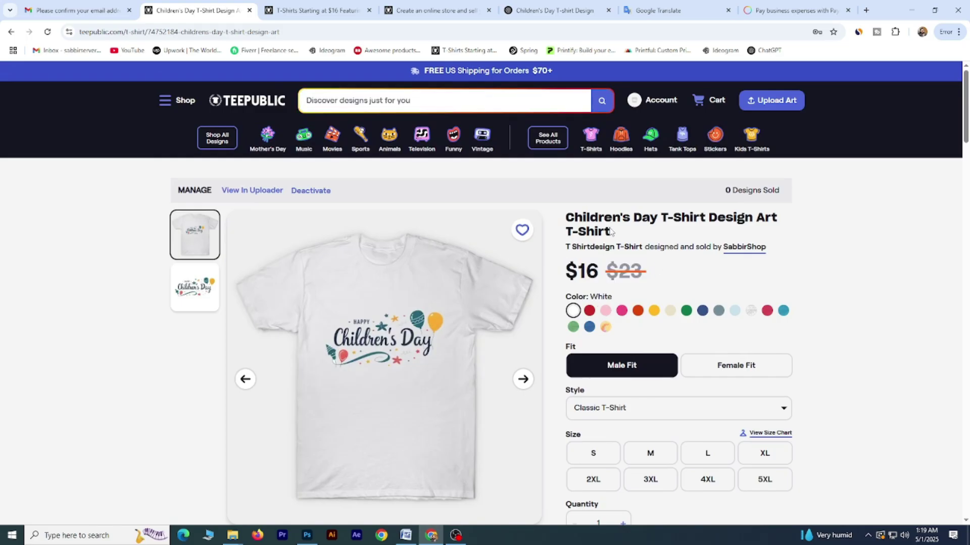
{"action": "triple_click", "coordinate": [562, 220]}
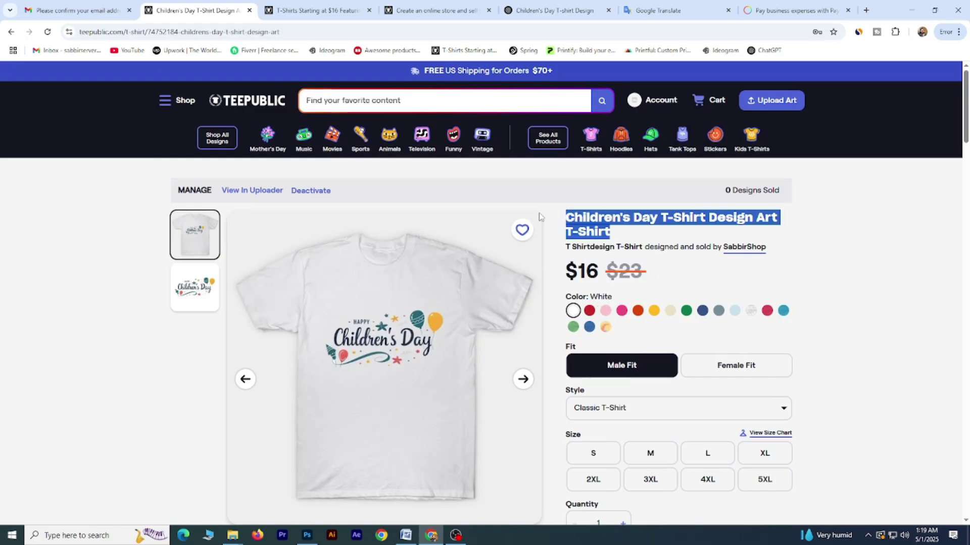
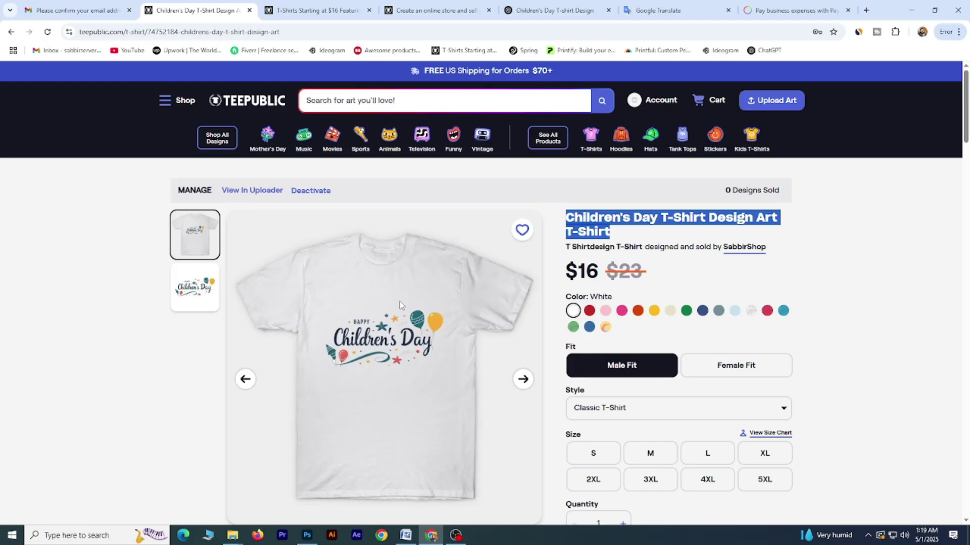
Step: Examine the design's other products under Adult Apparel, Kids Apparel, Accessories and Home Goods, ending on Featured
{"action": "scroll", "coordinate": [455, 214], "scroll_direction": "down", "scroll_amount": 15}
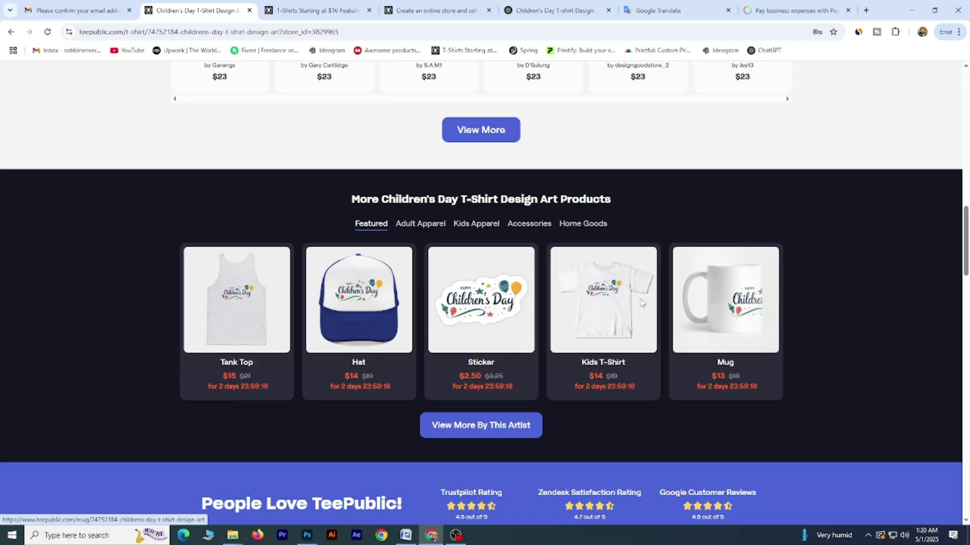
{"action": "left_click", "coordinate": [425, 225]}
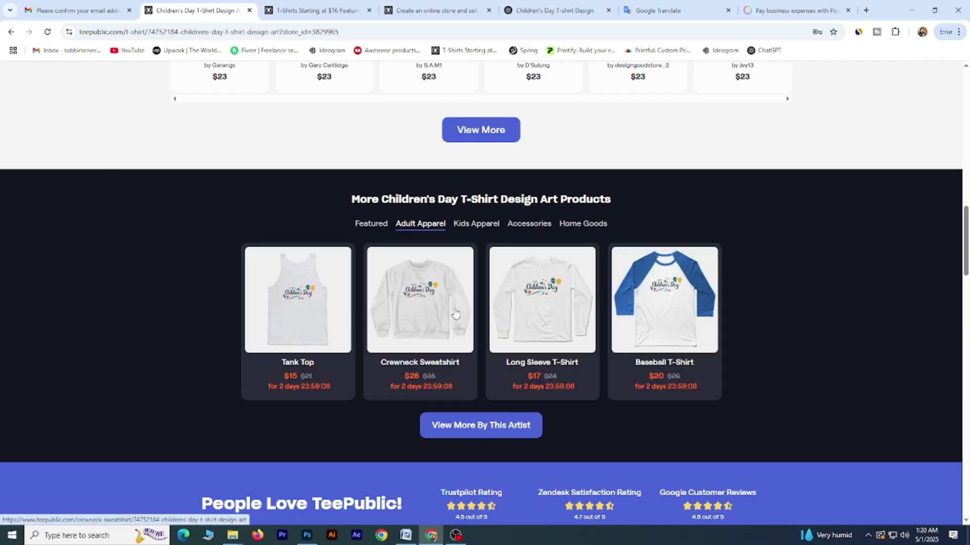
{"action": "left_click", "coordinate": [376, 228]}
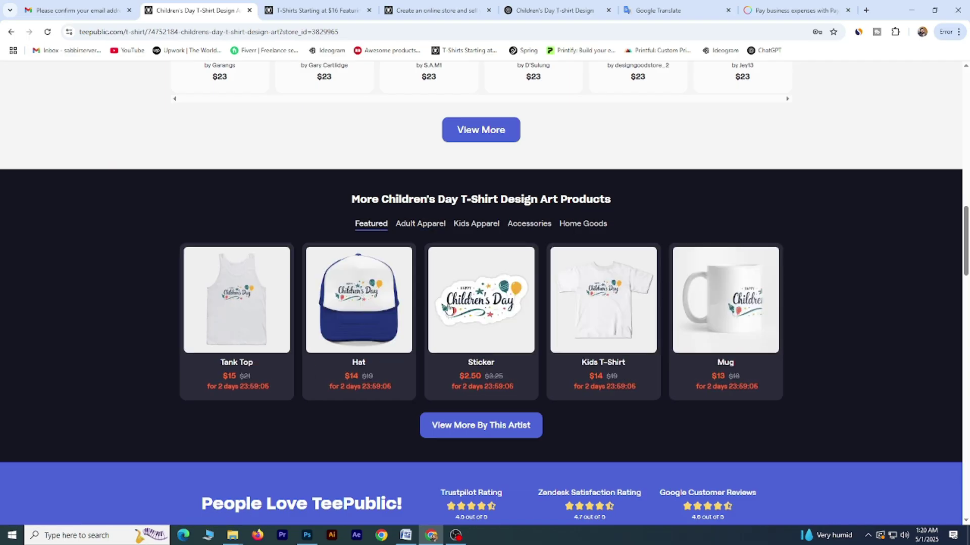
{"action": "left_click", "coordinate": [419, 225]}
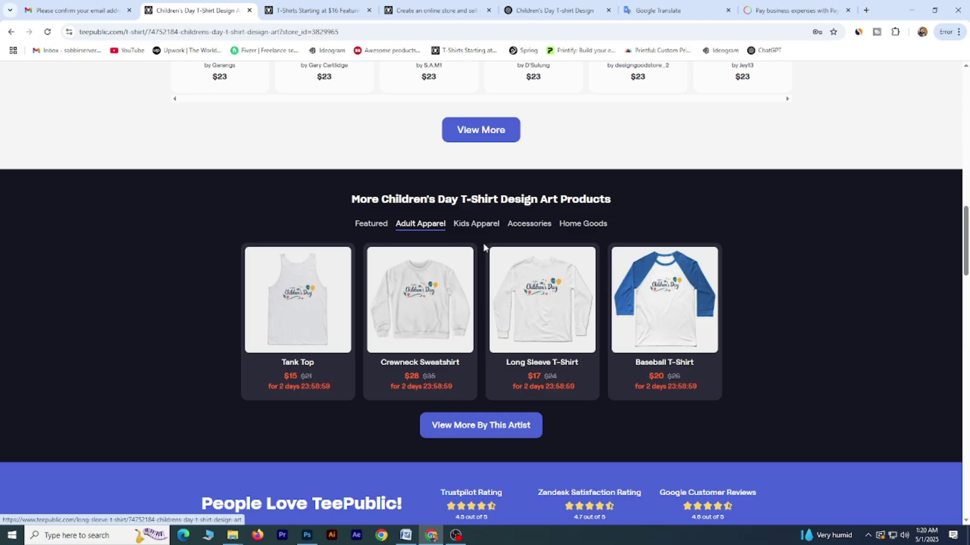
{"action": "left_click", "coordinate": [475, 223]}
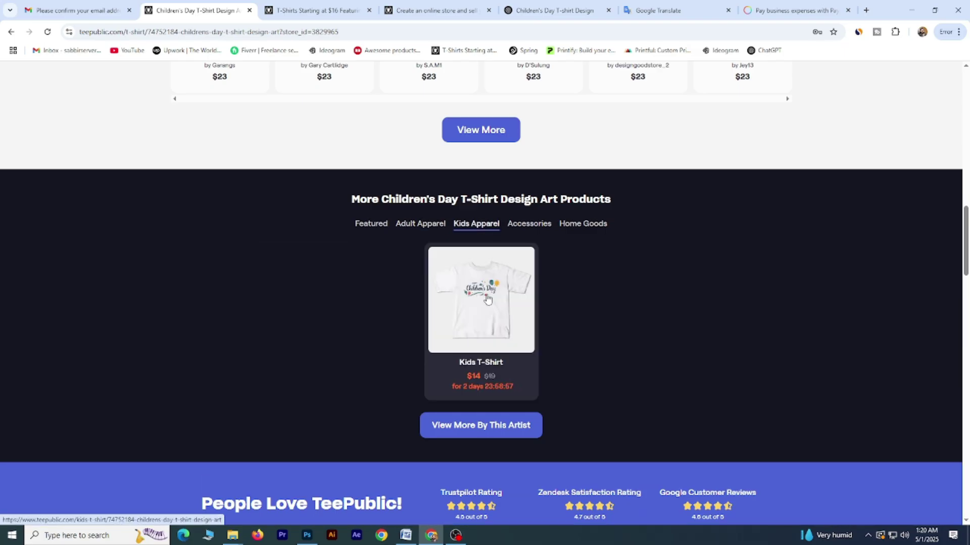
{"action": "left_click", "coordinate": [531, 230]}
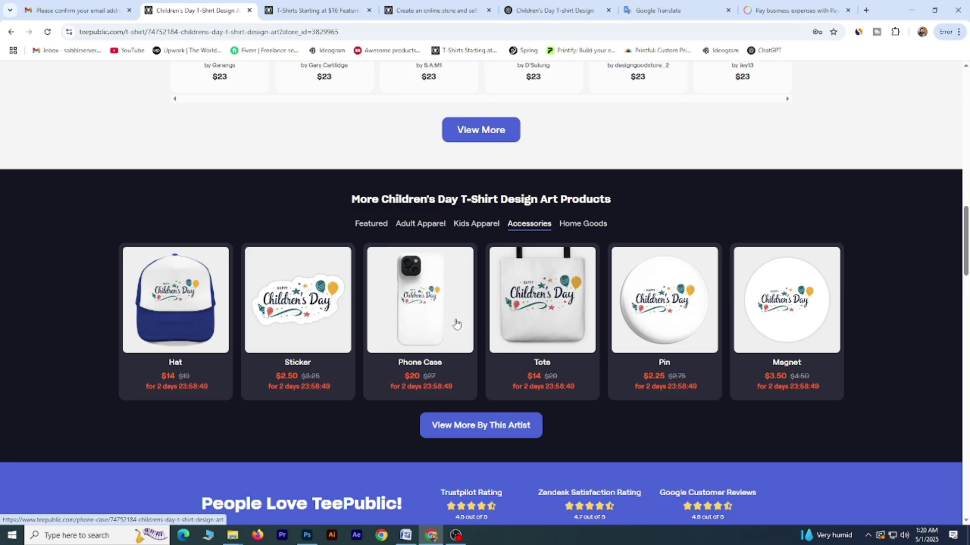
{"action": "left_click", "coordinate": [582, 224]}
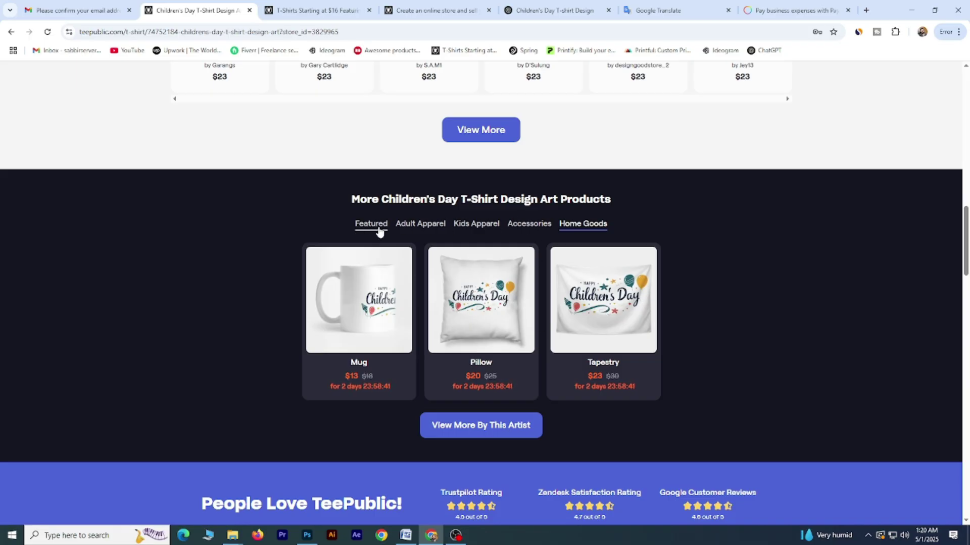
{"action": "scroll", "coordinate": [527, 246], "scroll_direction": "up", "scroll_amount": 5}
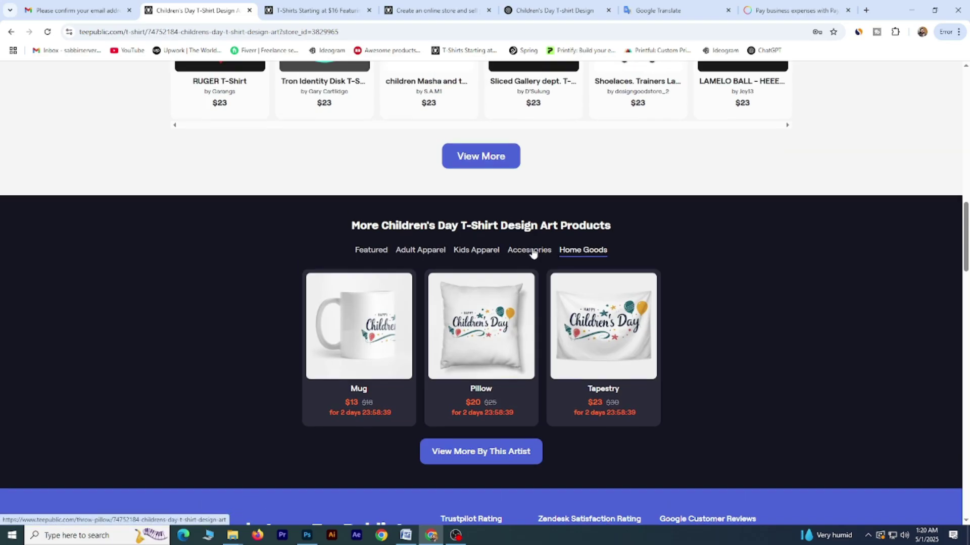
{"action": "scroll", "coordinate": [454, 247], "scroll_direction": "down", "scroll_amount": 5}
{"action": "left_click", "coordinate": [371, 223]}
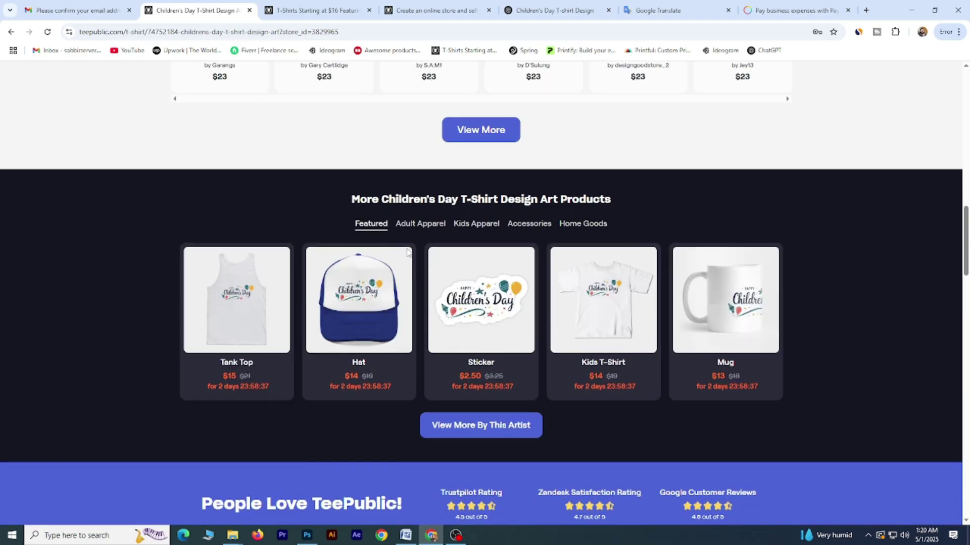
Step: Look at the main T-shirt listing again and go through the design's product categories up to Home Goods and back to Featured
{"action": "scroll", "coordinate": [500, 238], "scroll_direction": "up", "scroll_amount": 15}
{"action": "scroll", "coordinate": [500, 238], "scroll_direction": "up", "scroll_amount": 6}
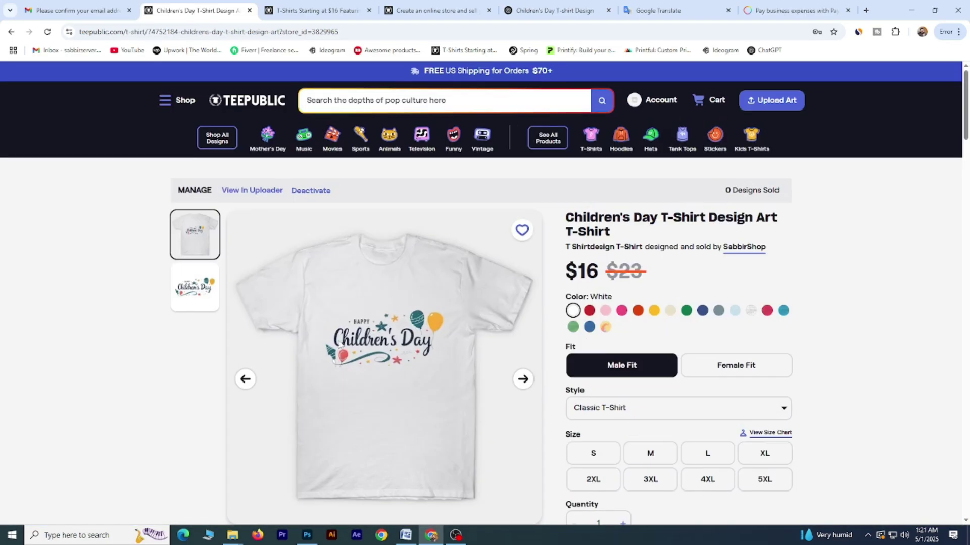
{"action": "scroll", "coordinate": [380, 343], "scroll_direction": "down", "scroll_amount": 12}
{"action": "scroll", "coordinate": [379, 343], "scroll_direction": "down", "scroll_amount": 3}
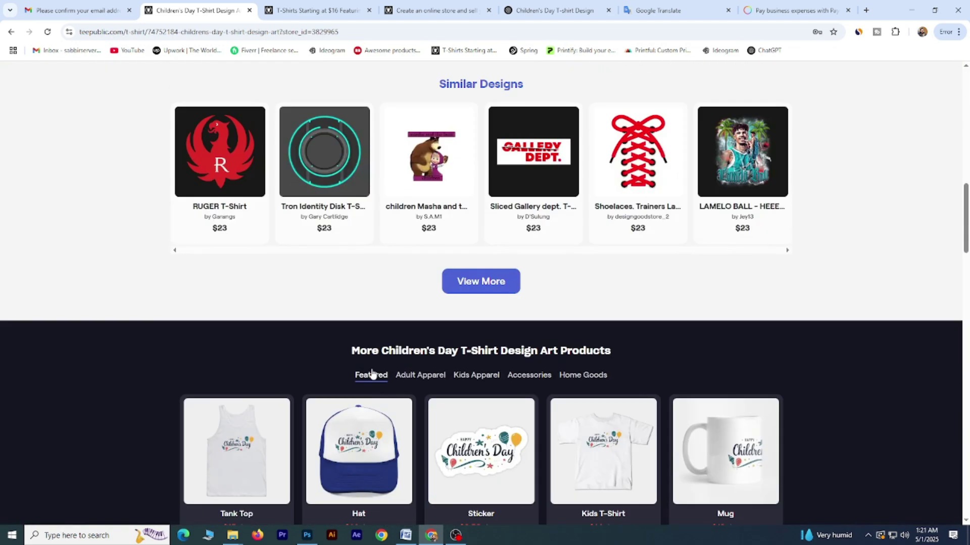
{"action": "scroll", "coordinate": [687, 433], "scroll_direction": "down", "scroll_amount": 3}
{"action": "left_click", "coordinate": [438, 228]}
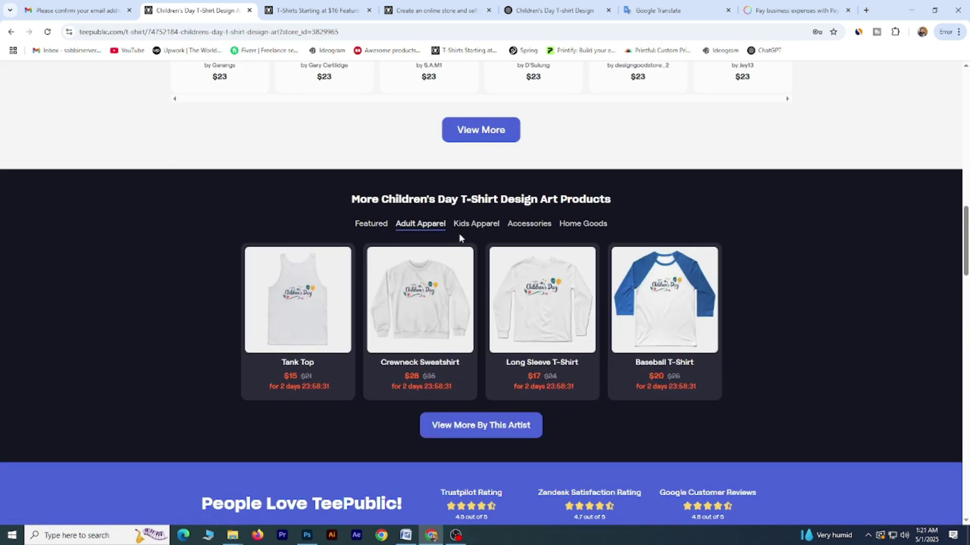
{"action": "left_click", "coordinate": [488, 226]}
{"action": "left_click", "coordinate": [521, 226]}
{"action": "left_click", "coordinate": [568, 226]}
{"action": "left_click", "coordinate": [514, 227]}
{"action": "left_click", "coordinate": [474, 226]}
{"action": "left_click", "coordinate": [420, 225]}
{"action": "left_click", "coordinate": [375, 228]}
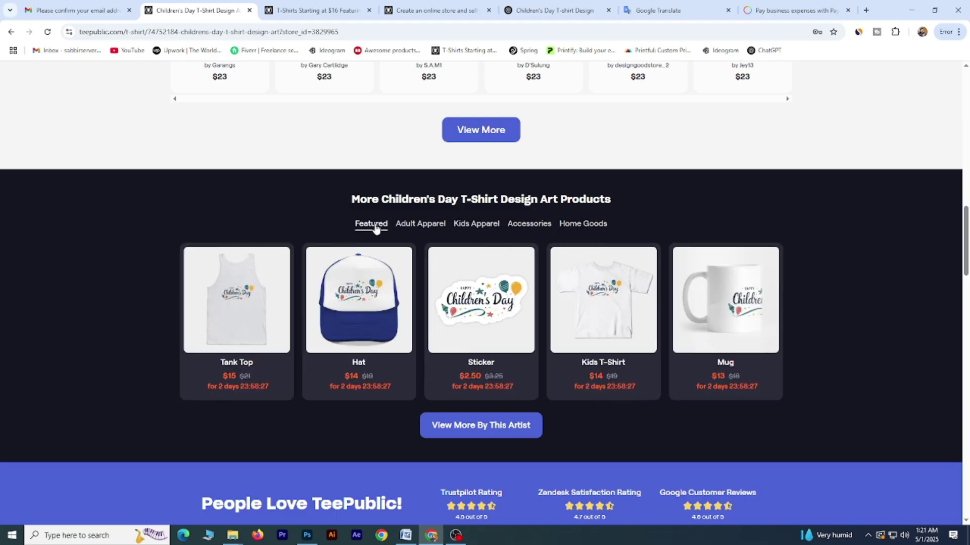
Step: Recheck the products from Adult Apparel to Home Goods, go back to Featured, and return to the main T-shirt listing
{"action": "left_click", "coordinate": [419, 226]}
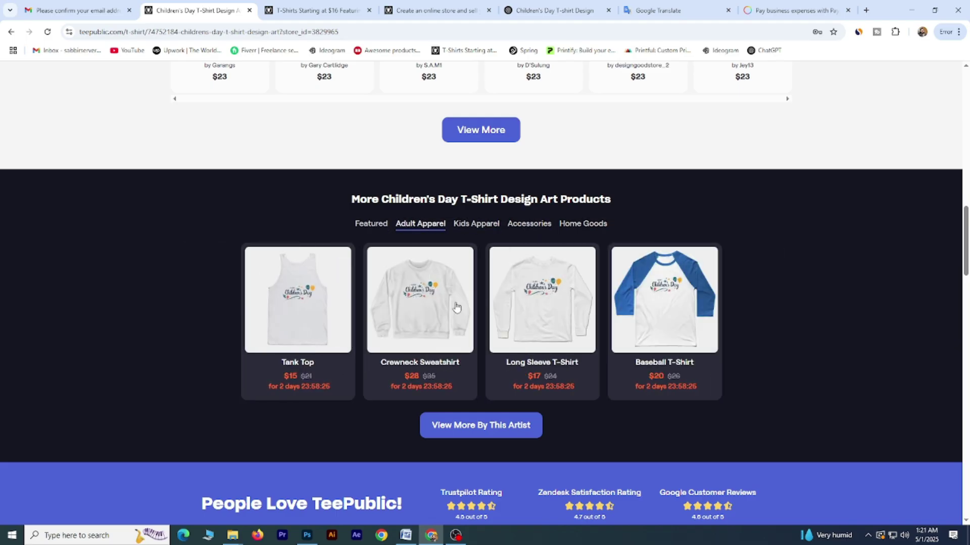
{"action": "left_click", "coordinate": [476, 226]}
{"action": "left_click", "coordinate": [528, 225]}
{"action": "left_click", "coordinate": [584, 226]}
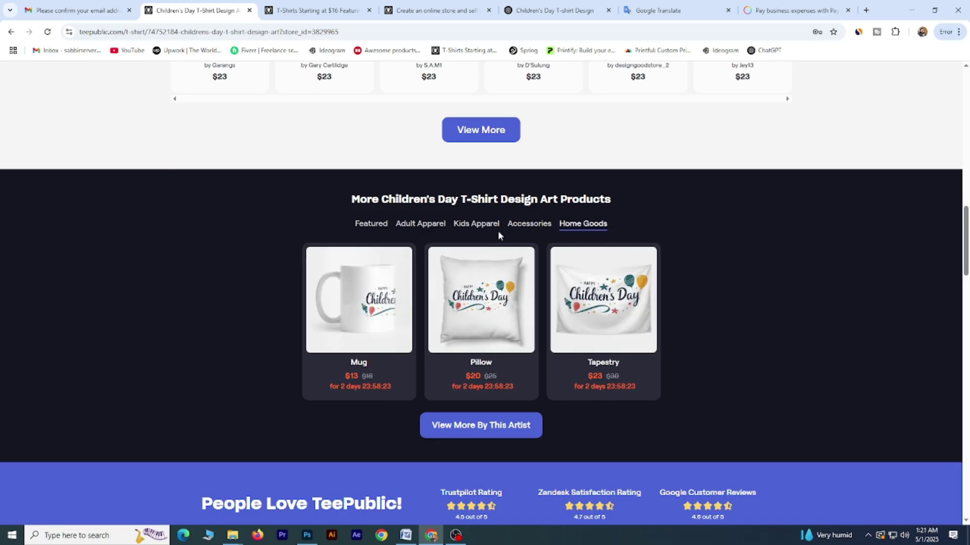
{"action": "left_click", "coordinate": [420, 225]}
{"action": "left_click", "coordinate": [387, 225]}
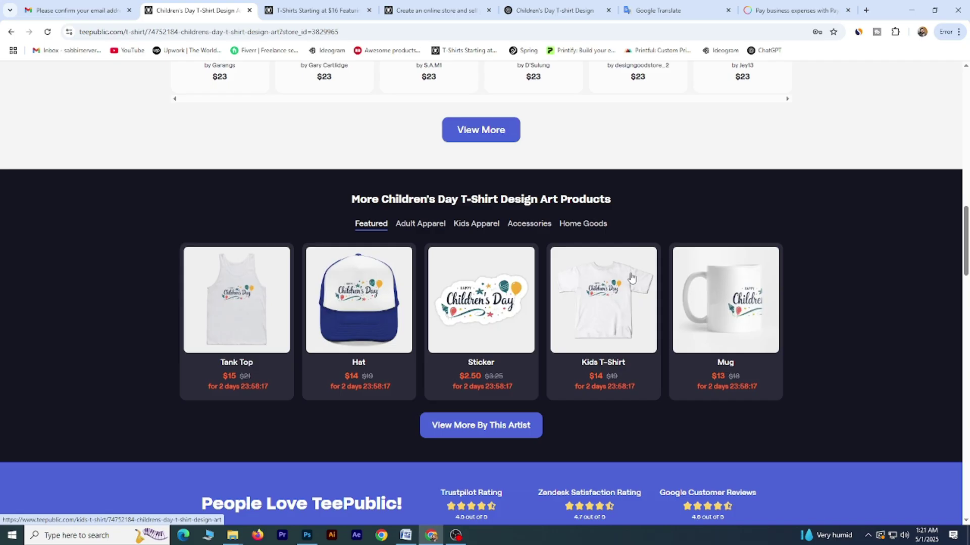
{"action": "scroll", "coordinate": [631, 277], "scroll_direction": "up", "scroll_amount": 15}
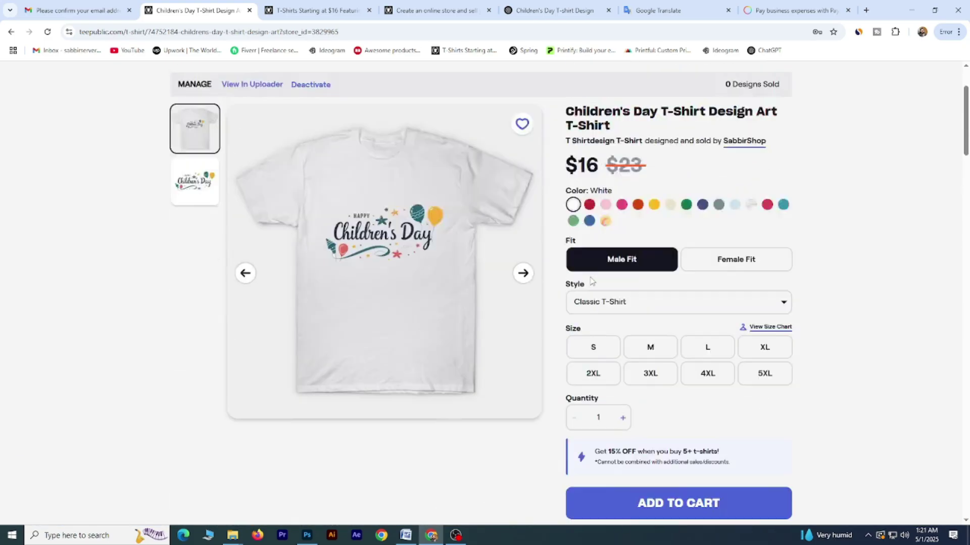
{"action": "scroll", "coordinate": [592, 281], "scroll_direction": "up", "scroll_amount": 2}
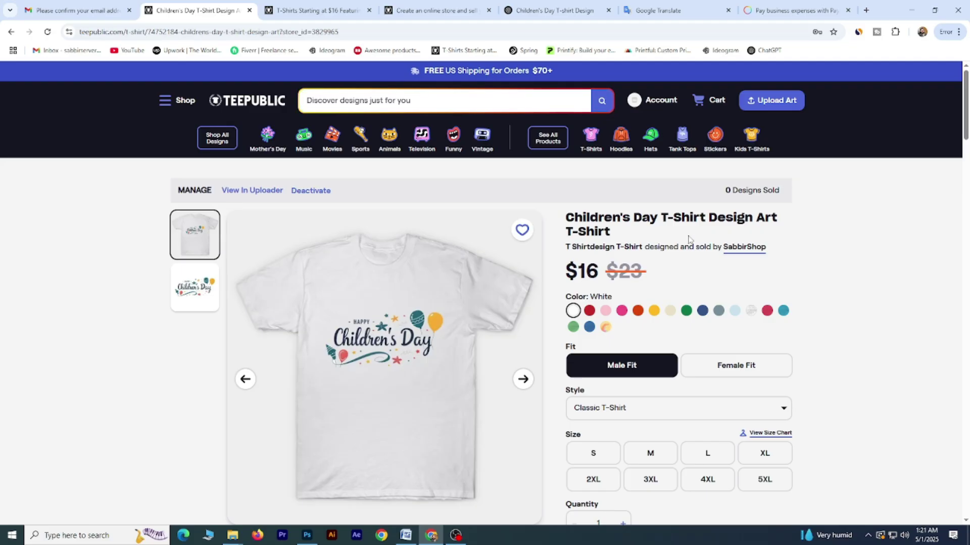
Step: Open the public TeePublic store page from the account options and look over its cover, designs section and store information
{"action": "left_click", "coordinate": [661, 100]}
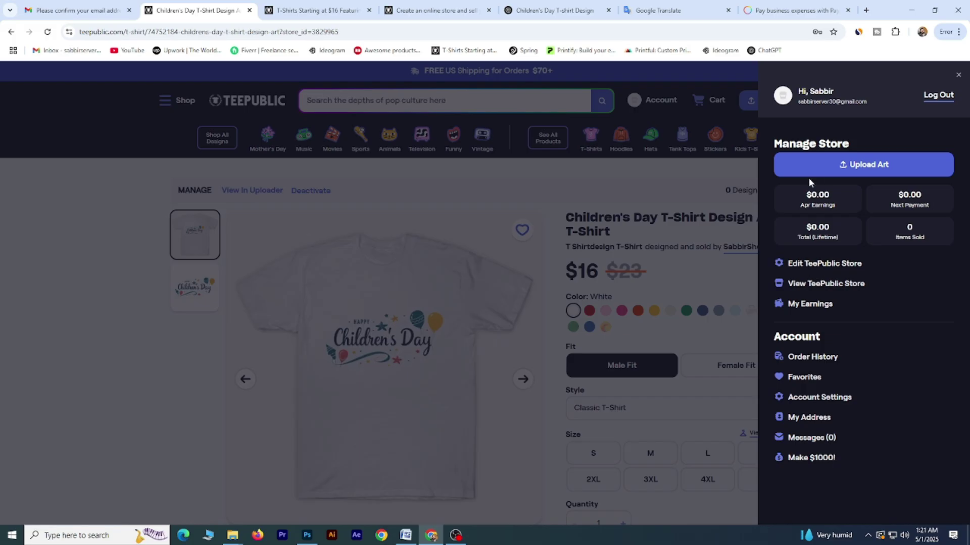
{"action": "left_click", "coordinate": [848, 207]}
{"action": "left_click", "coordinate": [854, 289]}
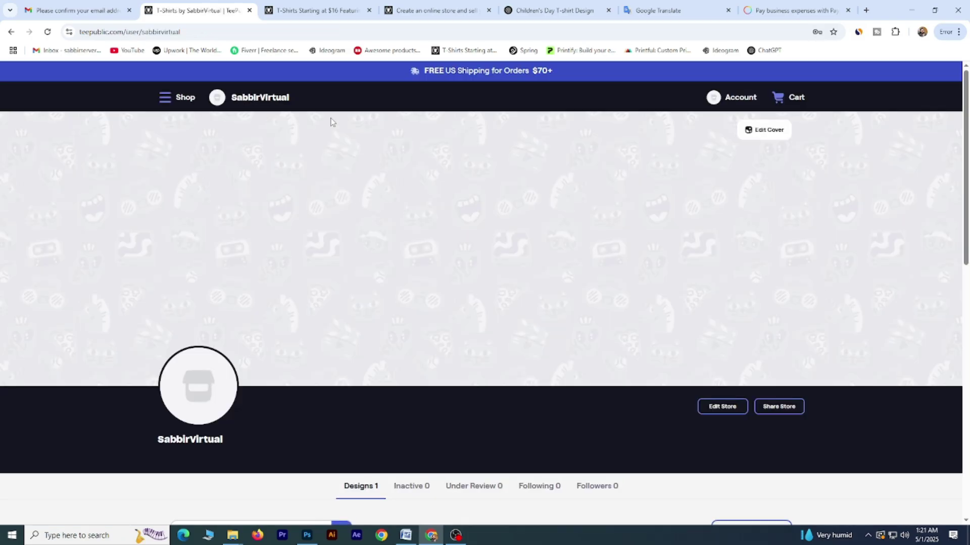
{"action": "scroll", "coordinate": [511, 271], "scroll_direction": "down", "scroll_amount": 10}
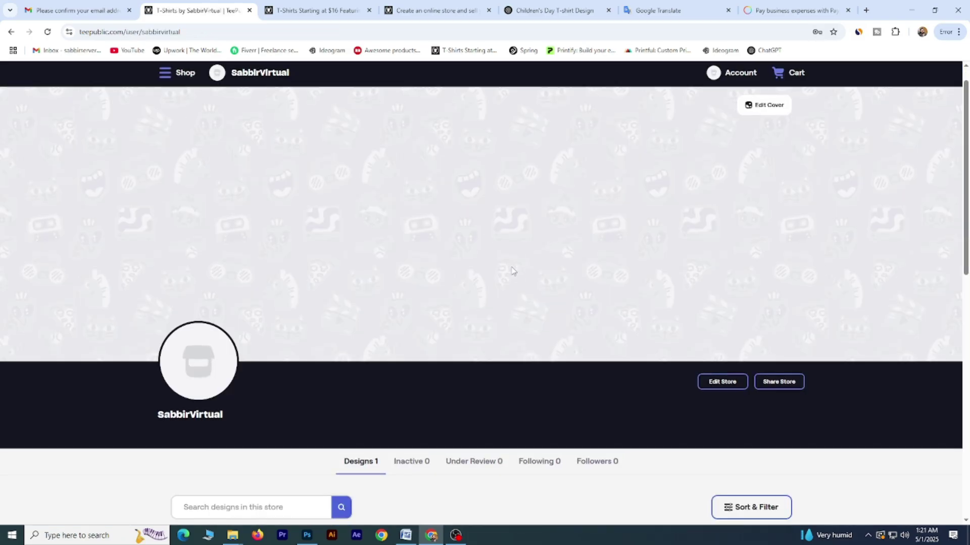
{"action": "scroll", "coordinate": [516, 231], "scroll_direction": "up", "scroll_amount": 10}
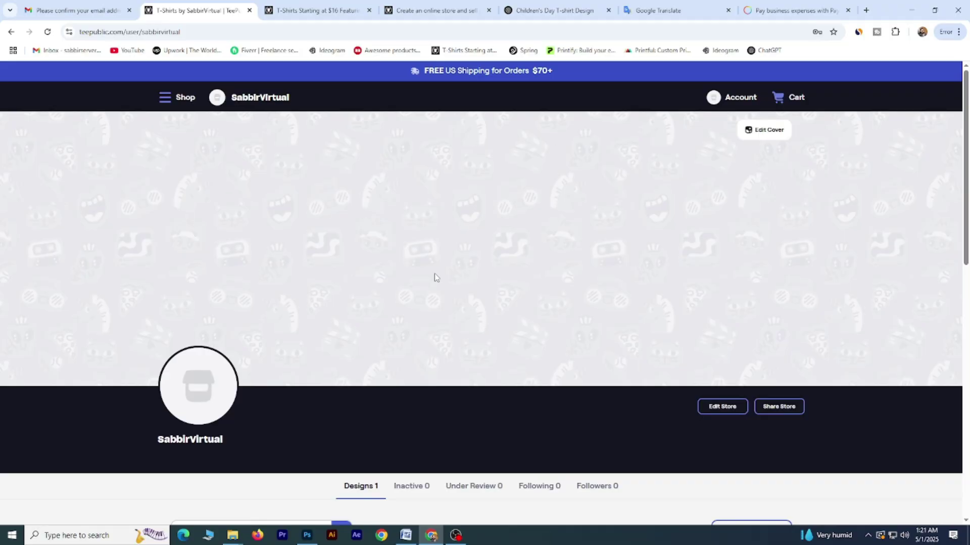
{"action": "scroll", "coordinate": [411, 292], "scroll_direction": "up", "scroll_amount": 2}
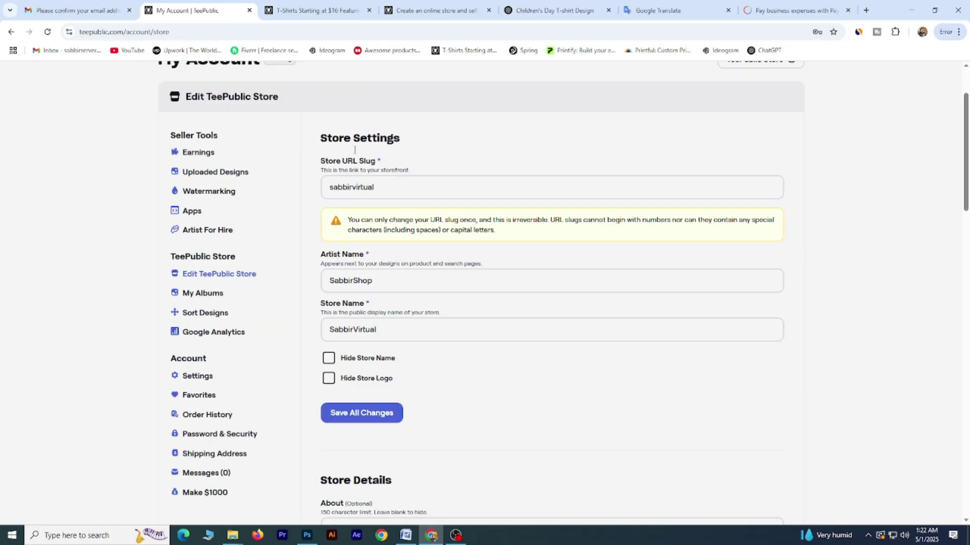
Step: Look through the store's settings and details, including the URL slug, artist name, store name and optional profile fields
{"action": "left_click", "coordinate": [389, 325]}
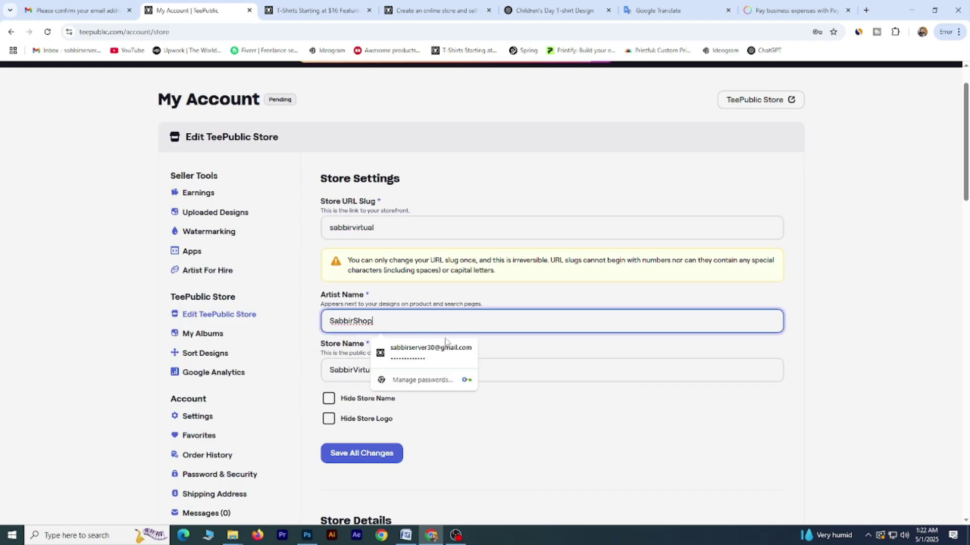
{"action": "left_click", "coordinate": [335, 345]}
{"action": "scroll", "coordinate": [323, 345], "scroll_direction": "down", "scroll_amount": 2}
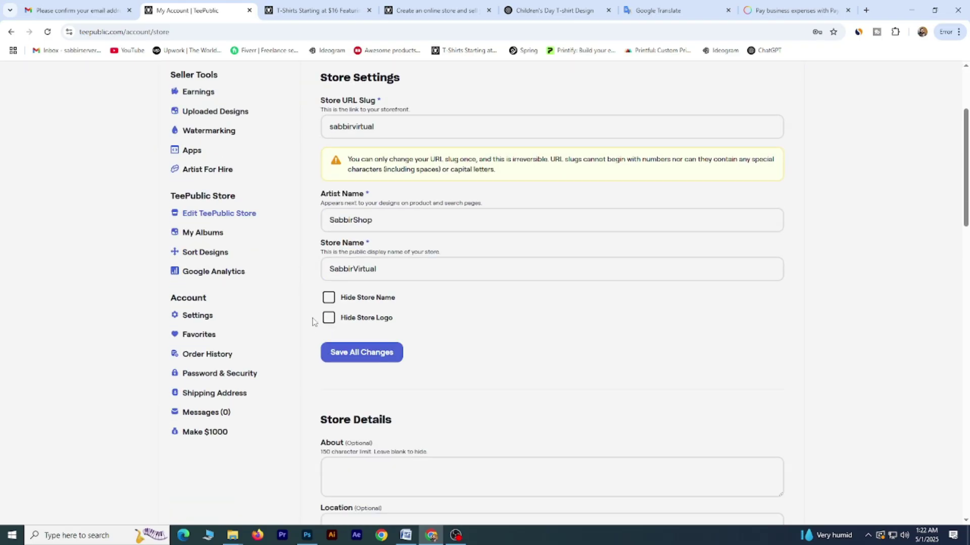
{"action": "scroll", "coordinate": [312, 321], "scroll_direction": "down", "scroll_amount": 2}
{"action": "scroll", "coordinate": [335, 313], "scroll_direction": "down", "scroll_amount": 1}
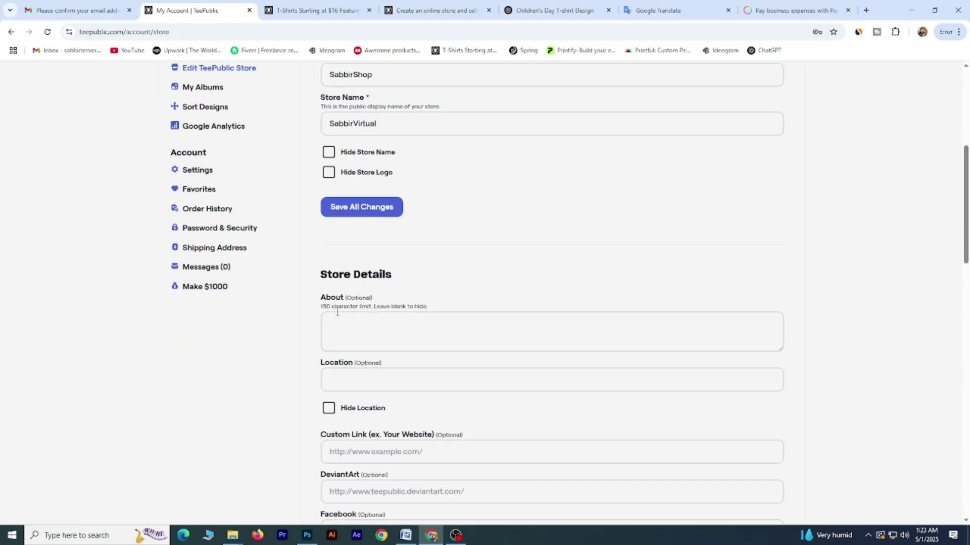
Step: Go back to the uploaded designs, reopen the store settings and check the status label beside the My Account heading
{"action": "key", "text": "alt+Left"}
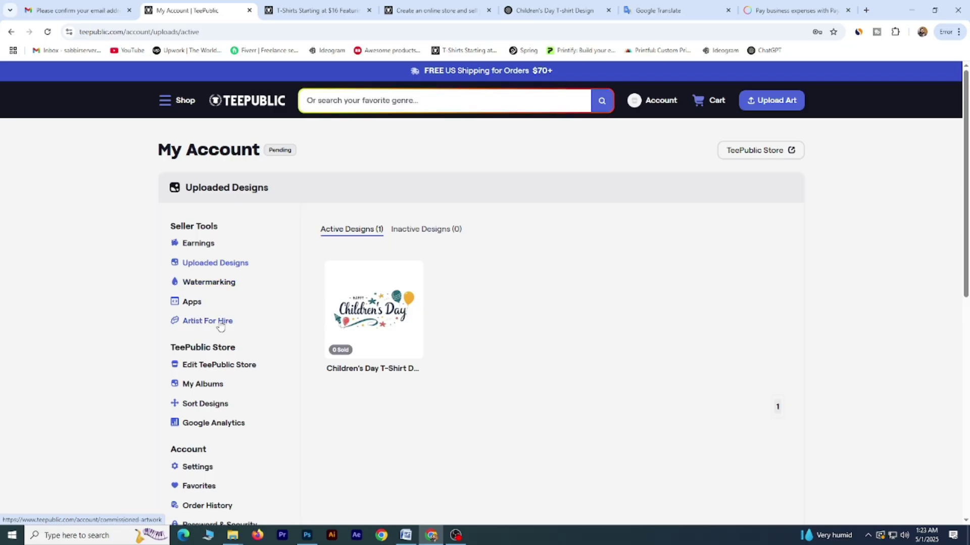
{"action": "left_click", "coordinate": [234, 370]}
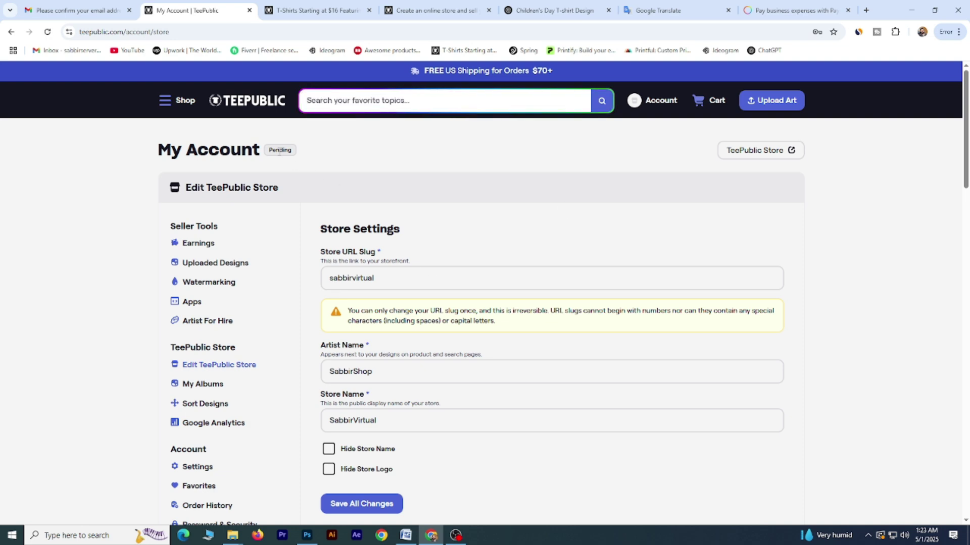
{"action": "left_click_drag", "start_coordinate": [266, 154], "coordinate": [303, 150]}
{"action": "left_click", "coordinate": [283, 152]}
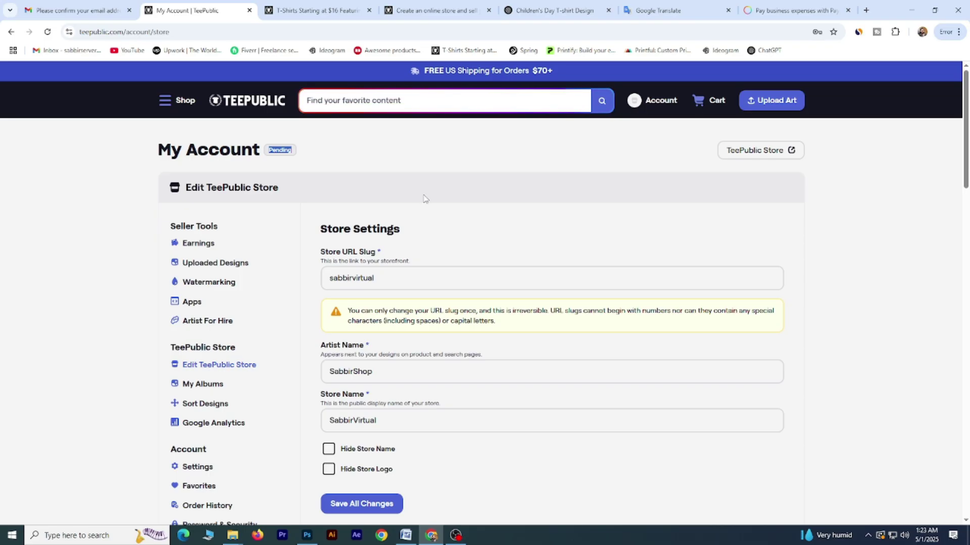
{"action": "left_click", "coordinate": [312, 147]}
{"action": "left_click_drag", "start_coordinate": [268, 152], "coordinate": [306, 154]}
{"action": "left_click", "coordinate": [307, 154]}
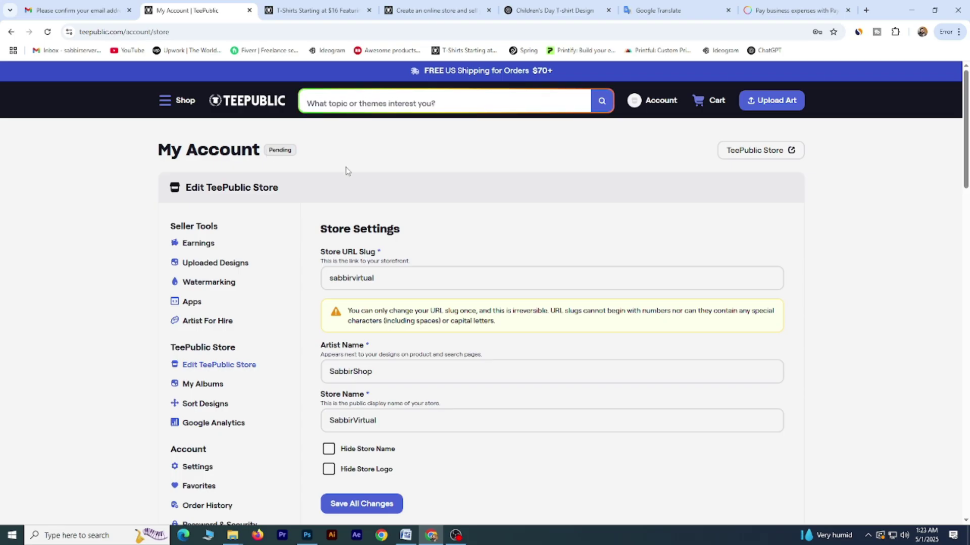
Step: Open the TeePublic home page in a new browser tab and get its site search ready
{"action": "right_click", "coordinate": [261, 106]}
{"action": "left_click", "coordinate": [281, 120]}
{"action": "key", "text": "ctrl+Tab"}
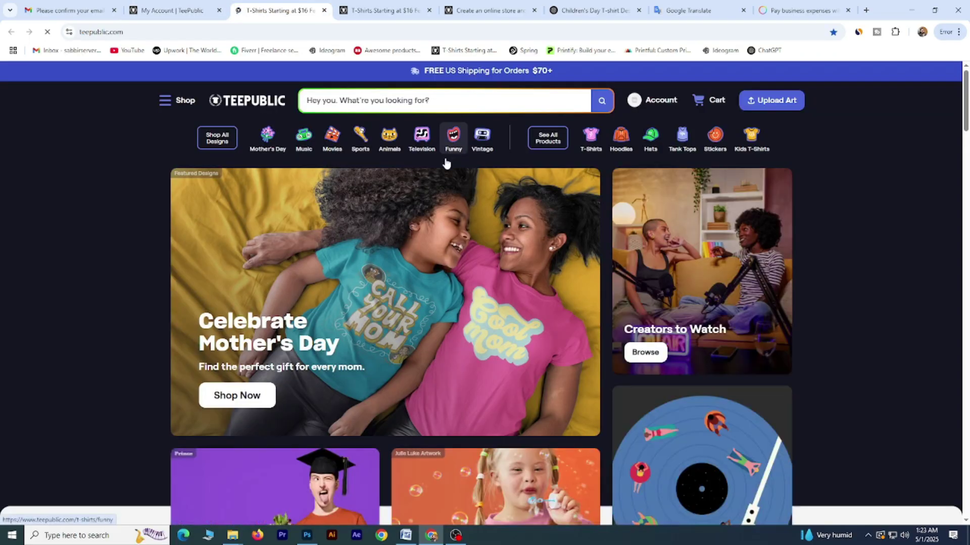
{"action": "left_click", "coordinate": [418, 104]}
Step: Copy the store URL slug from the store settings and search TeePublic for it
{"action": "left_click", "coordinate": [202, 6]}
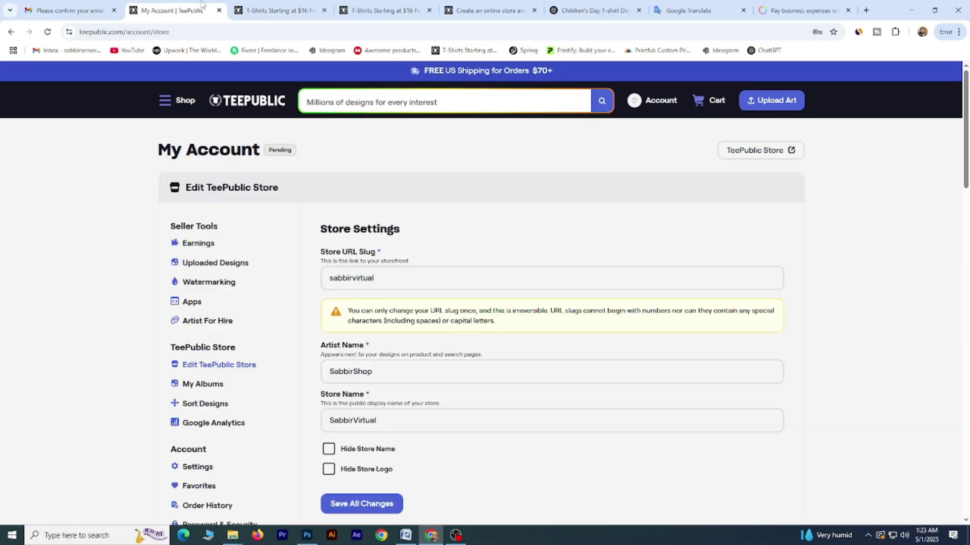
{"action": "left_click_drag", "start_coordinate": [404, 273], "coordinate": [310, 287]}
{"action": "key", "text": "ctrl+c"}
{"action": "key", "text": "ctrl+Tab"}
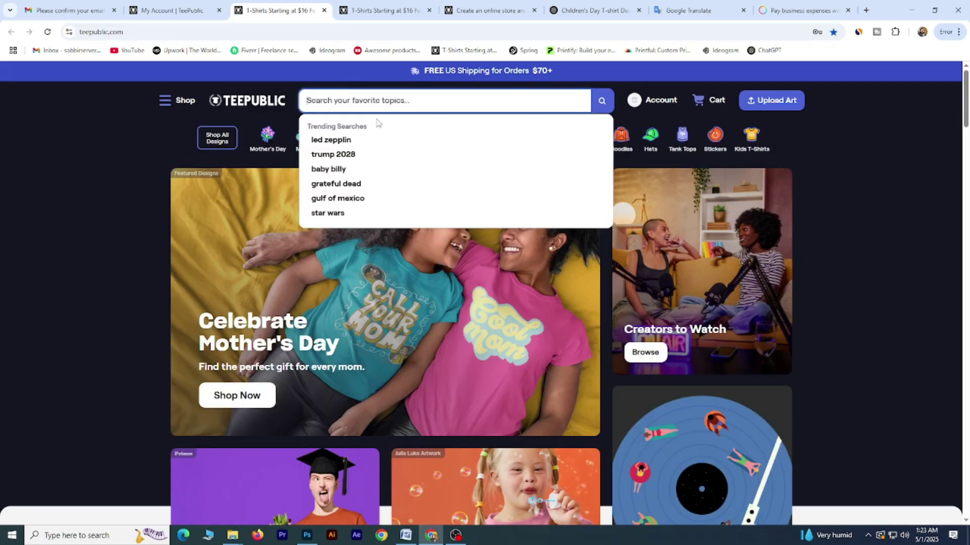
{"action": "key", "text": "ctrl+v"}
{"action": "key", "text": "Return"}
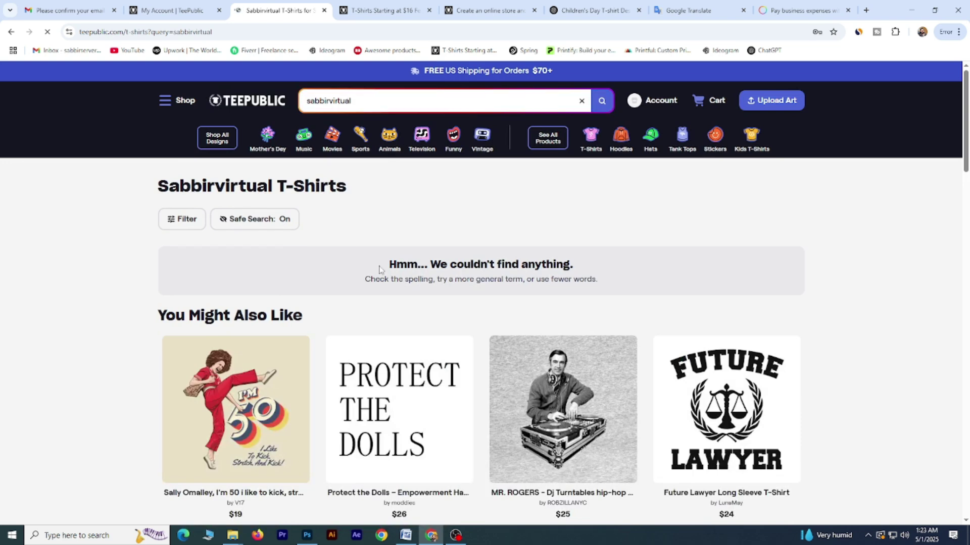
Step: Examine the search results page for the store slug, including the search suggestions and the recommended designs
{"action": "left_click_drag", "start_coordinate": [431, 264], "coordinate": [574, 262]}
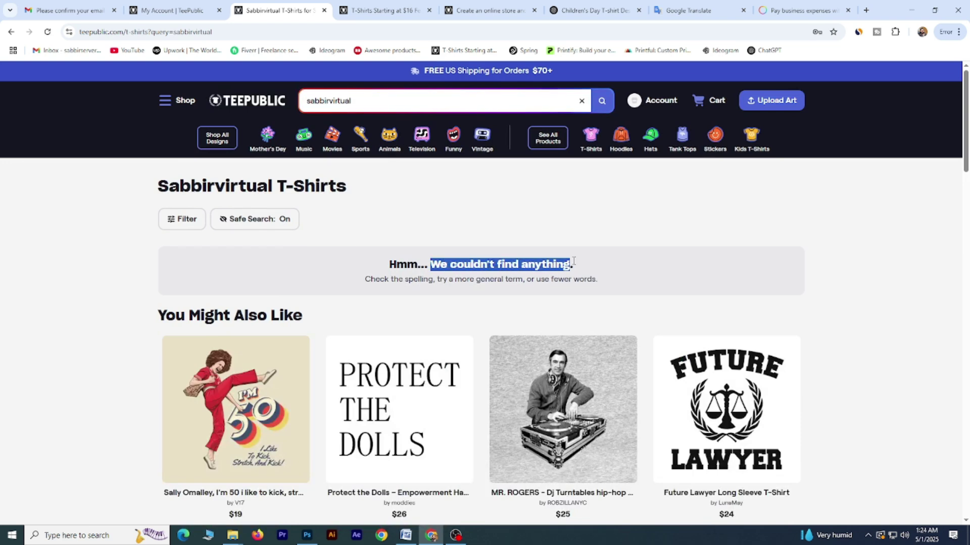
{"action": "left_click", "coordinate": [371, 102]}
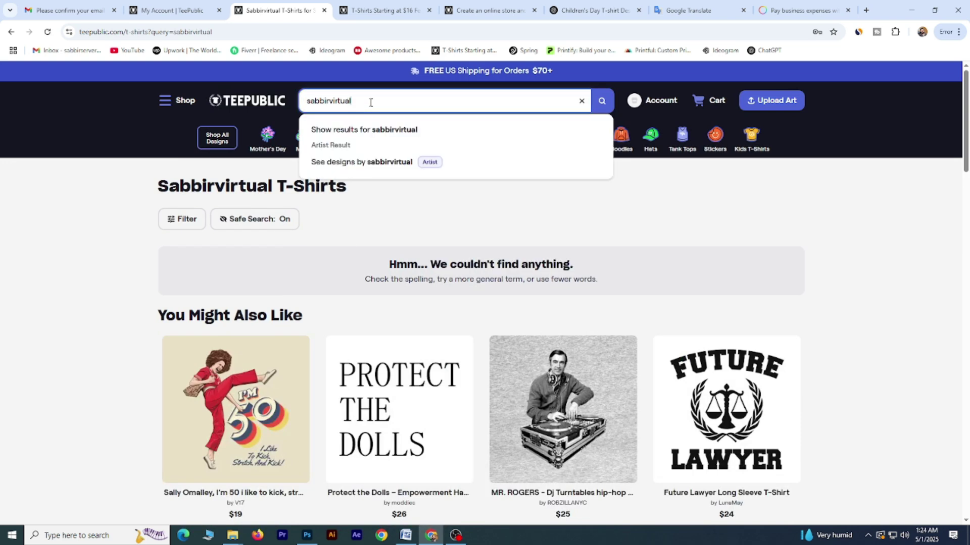
{"action": "left_click", "coordinate": [382, 214]}
{"action": "scroll", "coordinate": [385, 230], "scroll_direction": "down", "scroll_amount": 15}
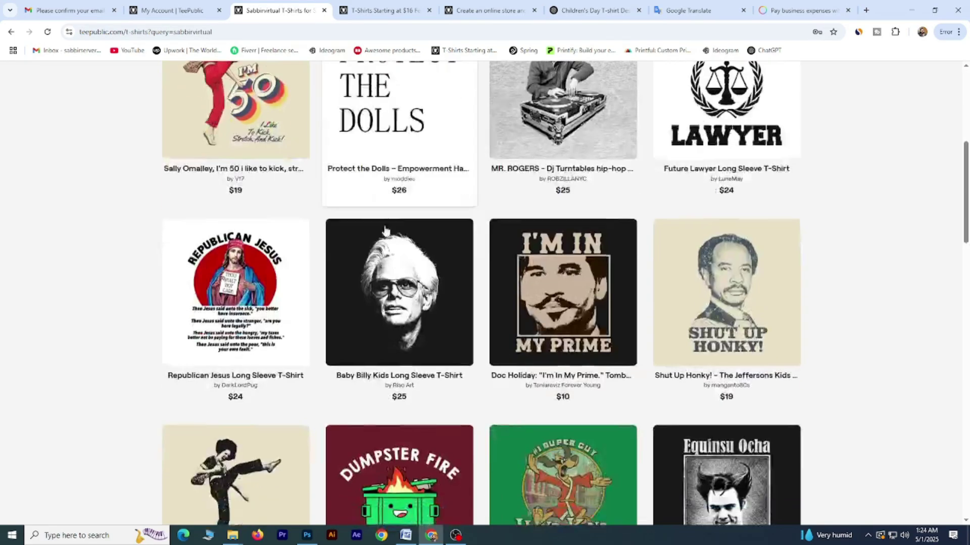
{"action": "scroll", "coordinate": [384, 229], "scroll_direction": "down", "scroll_amount": 5}
{"action": "scroll", "coordinate": [243, 185], "scroll_direction": "up", "scroll_amount": 20}
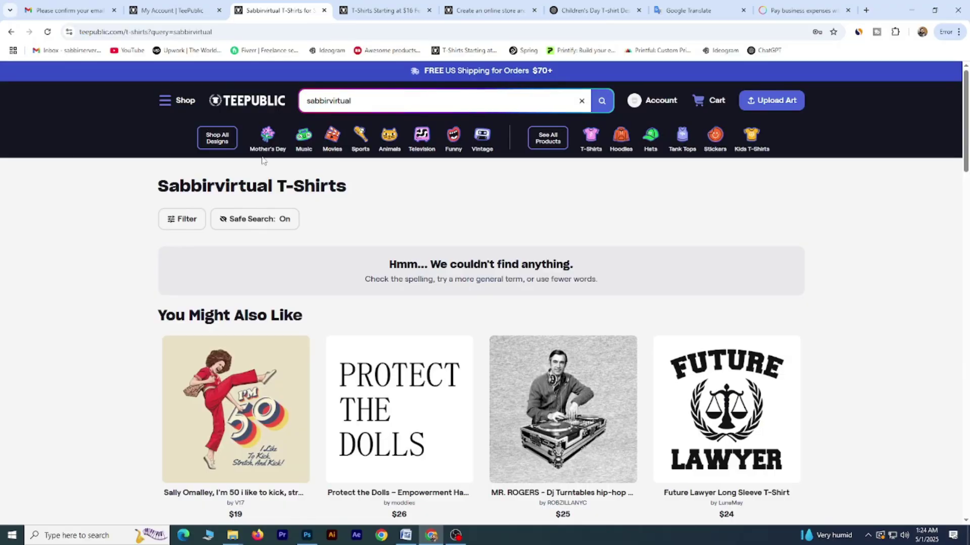
Step: Return to the store settings page and recheck the account status next to the My Account heading
{"action": "mouse_move", "coordinate": [178, 5]}
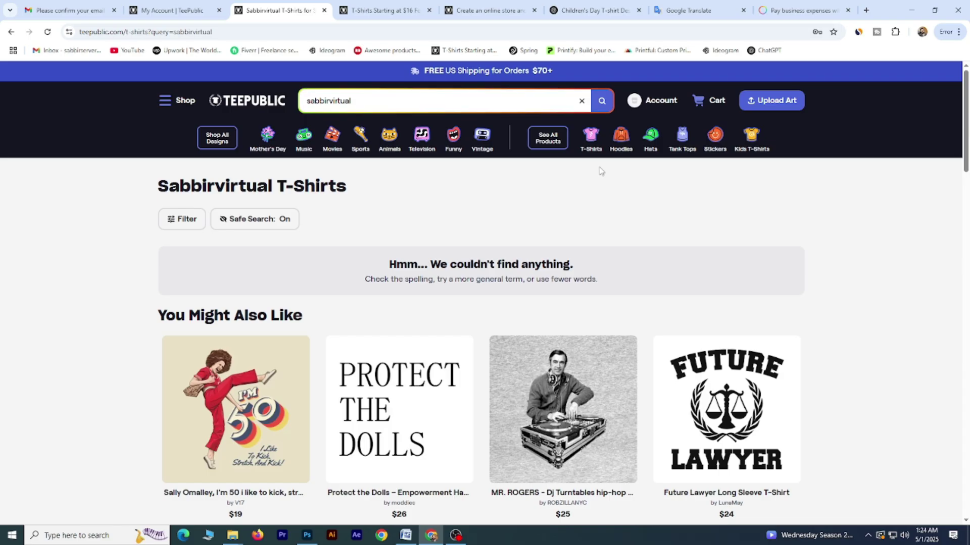
{"action": "left_click", "coordinate": [171, 10]}
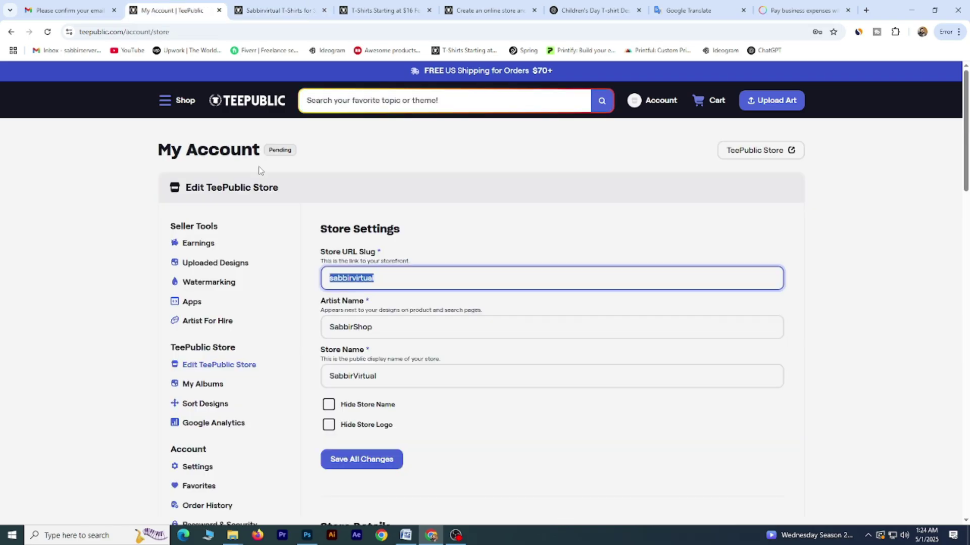
{"action": "left_click", "coordinate": [301, 150]}
{"action": "left_click_drag", "start_coordinate": [305, 152], "coordinate": [283, 152]}
{"action": "left_click", "coordinate": [166, 150]}
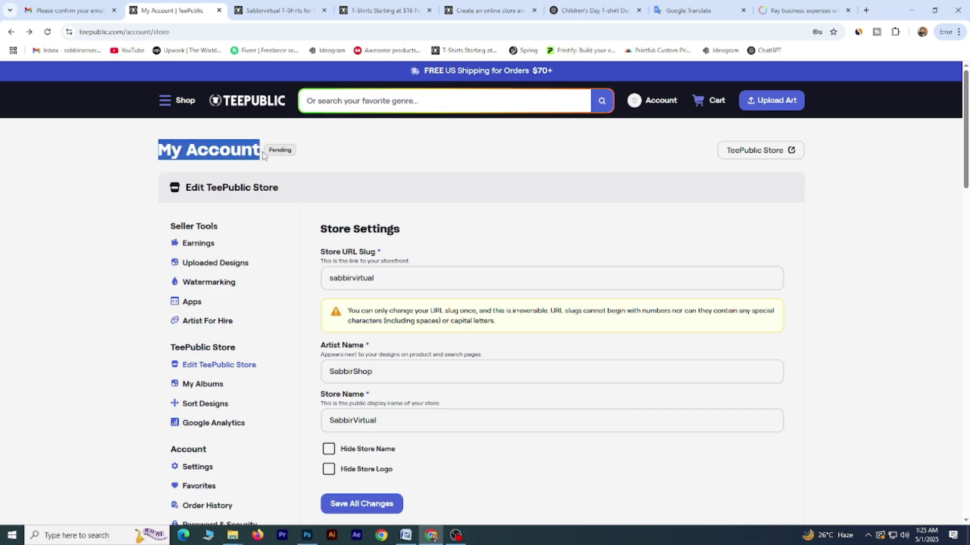
{"action": "left_click", "coordinate": [328, 153]}
{"action": "left_click_drag", "start_coordinate": [156, 150], "coordinate": [329, 163]}
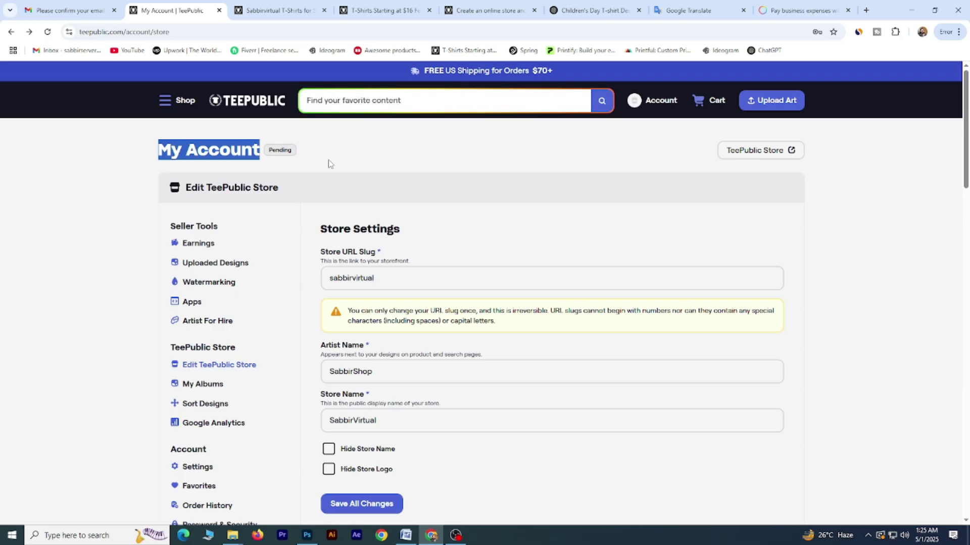
{"action": "left_click", "coordinate": [329, 164]}
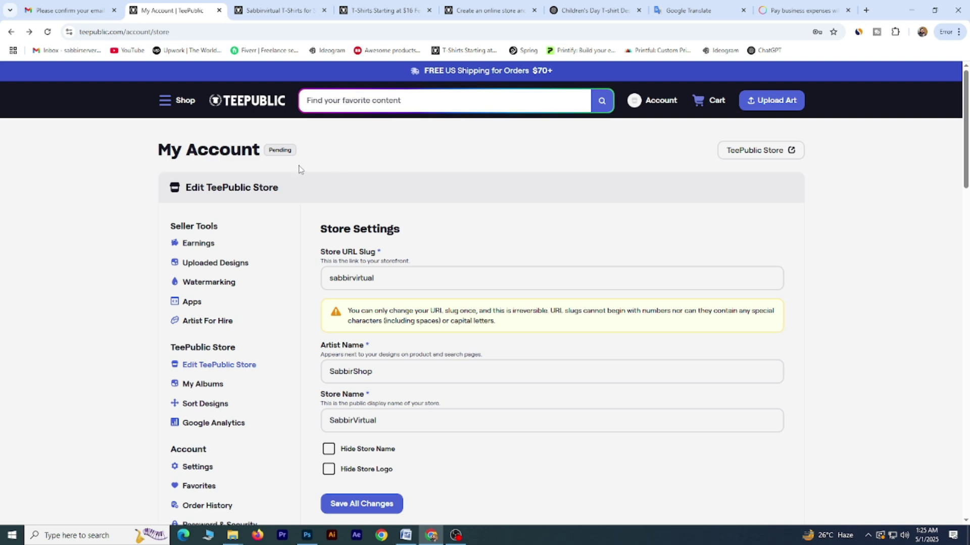
{"action": "left_click_drag", "start_coordinate": [158, 150], "coordinate": [309, 153]}
{"action": "left_click", "coordinate": [309, 153]}
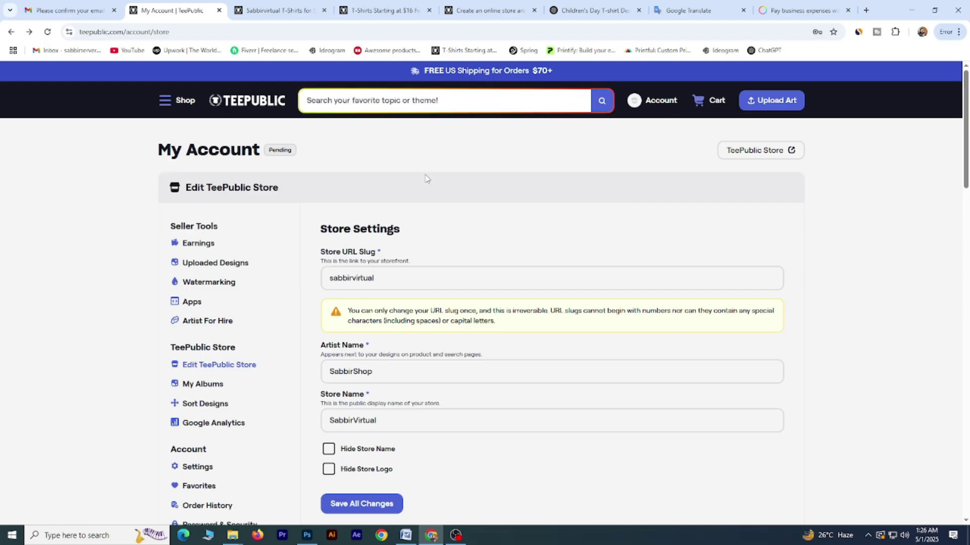
Step: View the public store page from the account options and return to the store settings
{"action": "left_click", "coordinate": [654, 102]}
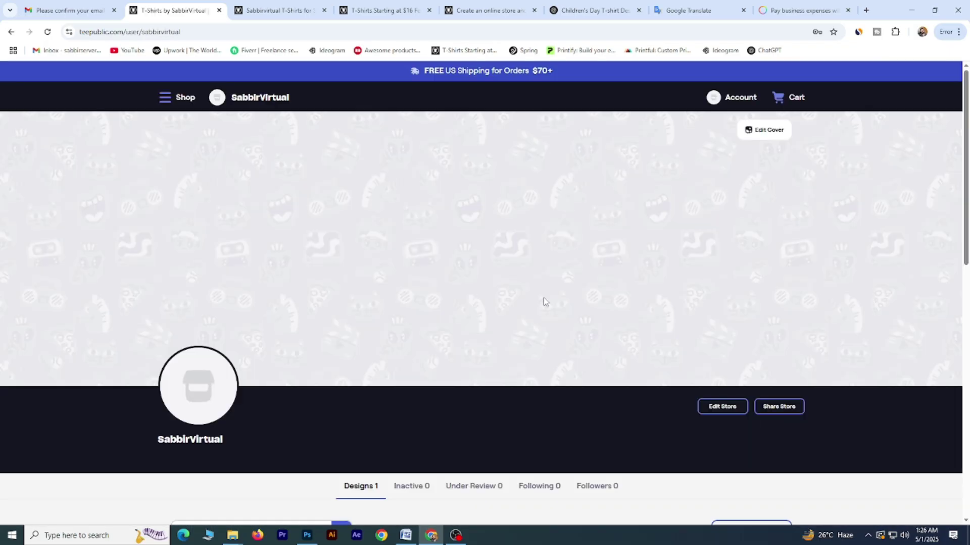
{"action": "key", "text": "alt+Left"}
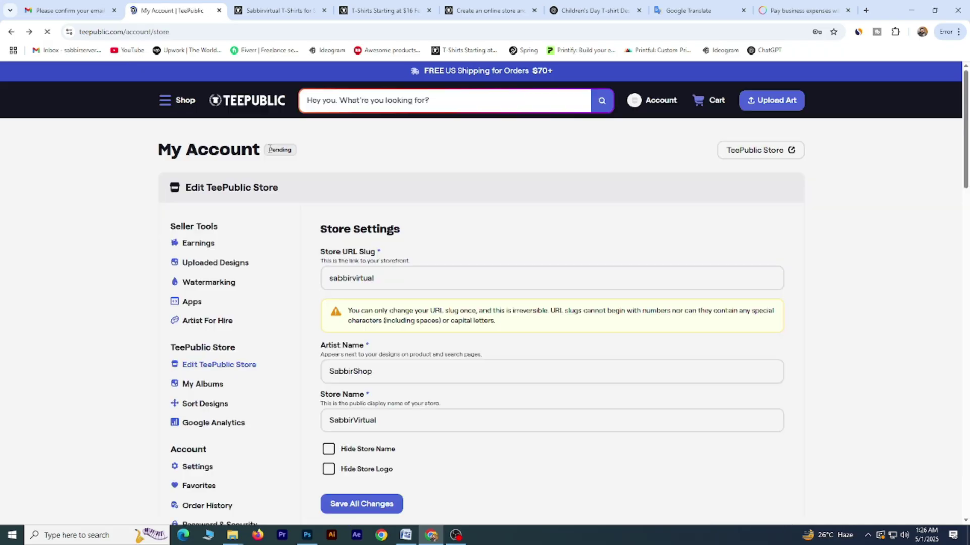